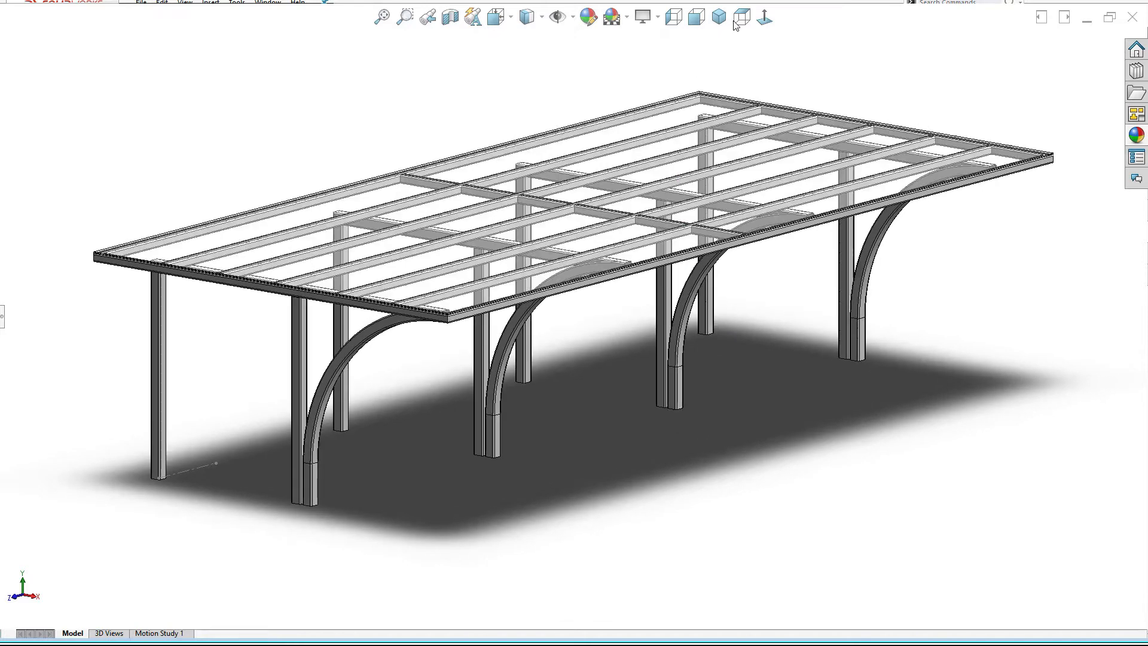
Examine the finished canopy frame from the top and from an angled three-dimensional view
{"action": "left_click", "coordinate": [742, 18]}
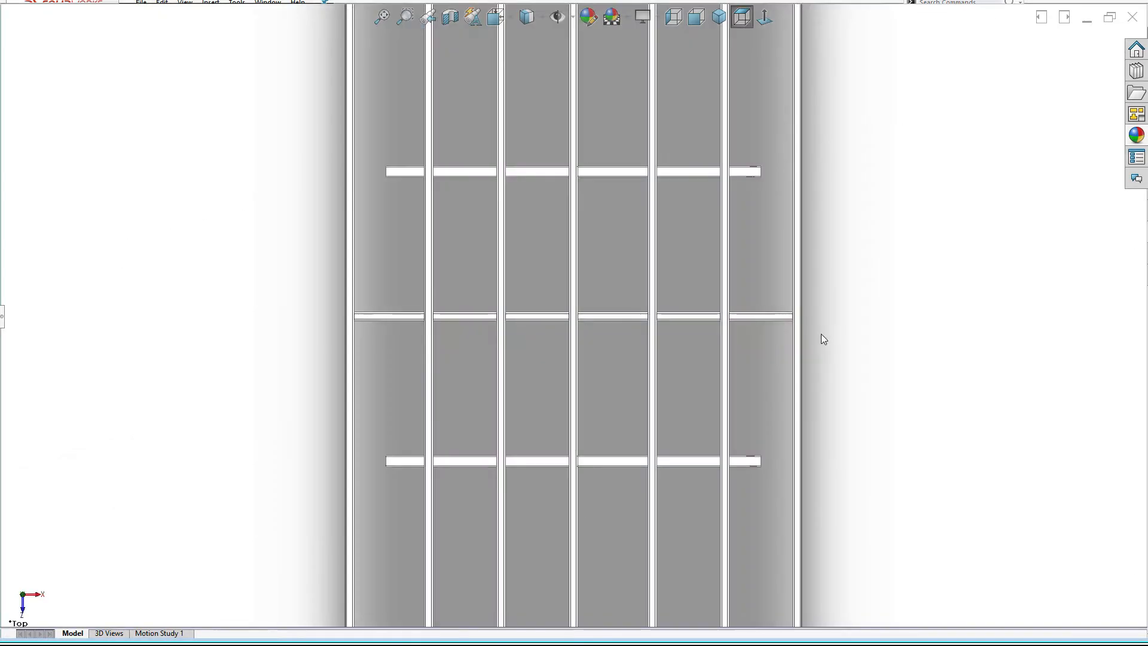
{"action": "key", "text": "f"}
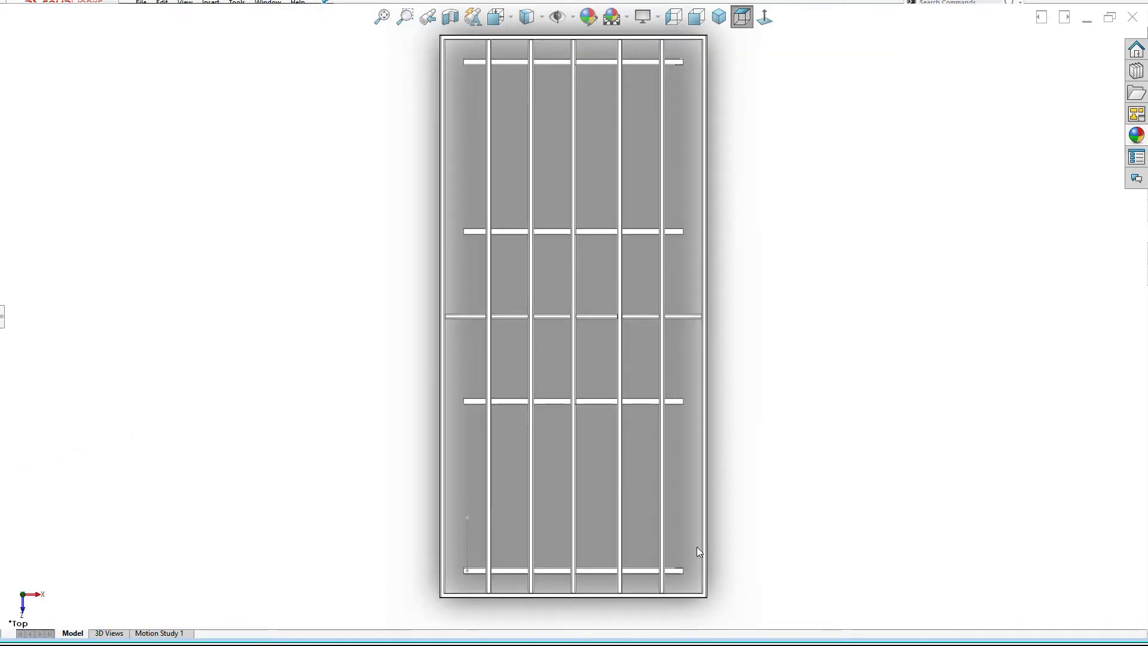
{"action": "middle_click_drag", "start_coordinate": [618, 366], "coordinate": [702, 323]}
{"action": "scroll", "coordinate": [702, 323], "scroll_direction": "up", "scroll_amount": 1}
{"action": "scroll", "coordinate": [703, 323], "scroll_direction": "down", "scroll_amount": 2}
{"action": "middle_click_drag", "start_coordinate": [576, 317], "coordinate": [480, 343]}
{"action": "scroll", "coordinate": [389, 350], "scroll_direction": "down", "scroll_amount": 2}
{"action": "scroll", "coordinate": [389, 349], "scroll_direction": "up", "scroll_amount": 2}
{"action": "scroll", "coordinate": [575, 299], "scroll_direction": "down", "scroll_amount": 1}
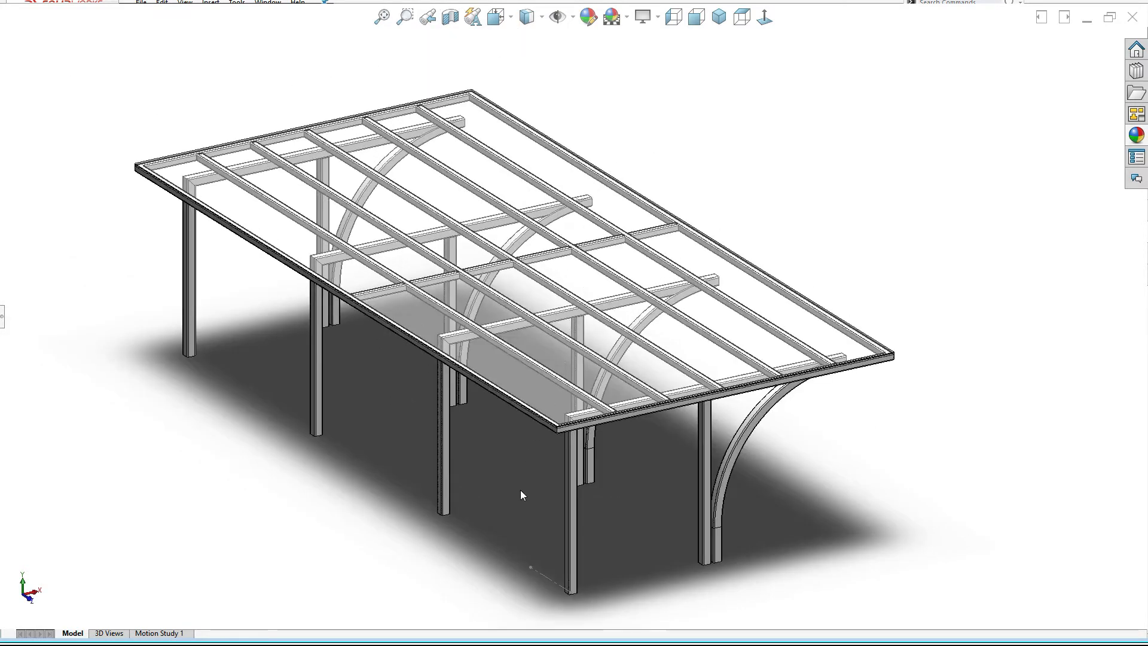
{"action": "scroll", "coordinate": [521, 491], "scroll_direction": "down", "scroll_amount": 1}
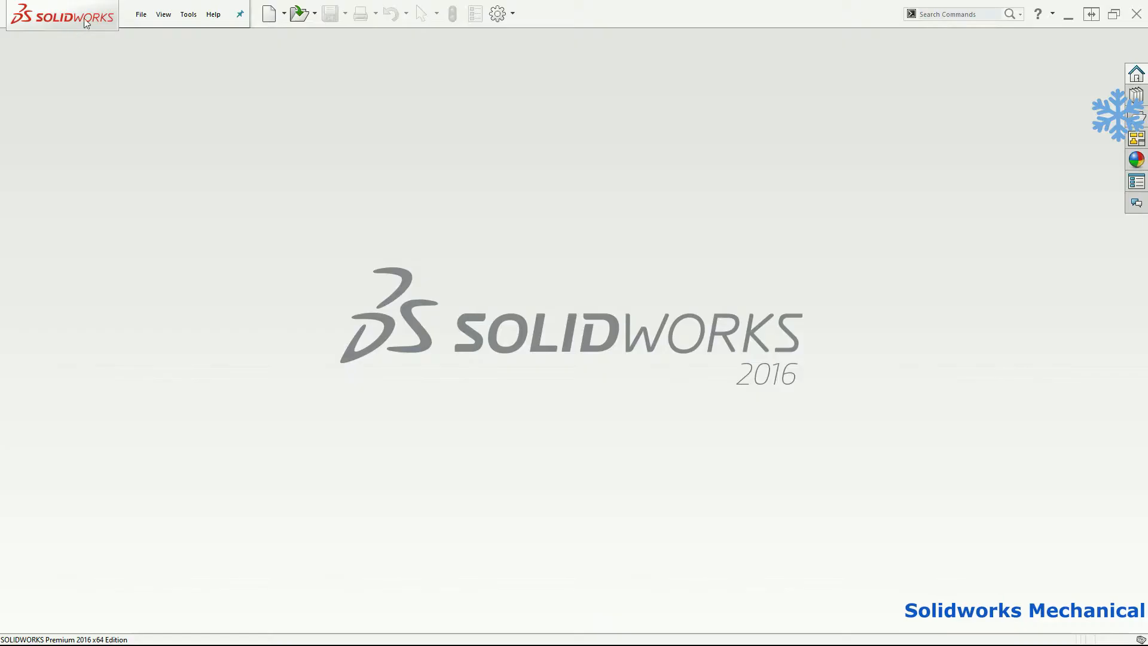
Create a new document from the Part template
{"action": "left_click", "coordinate": [163, 13]}
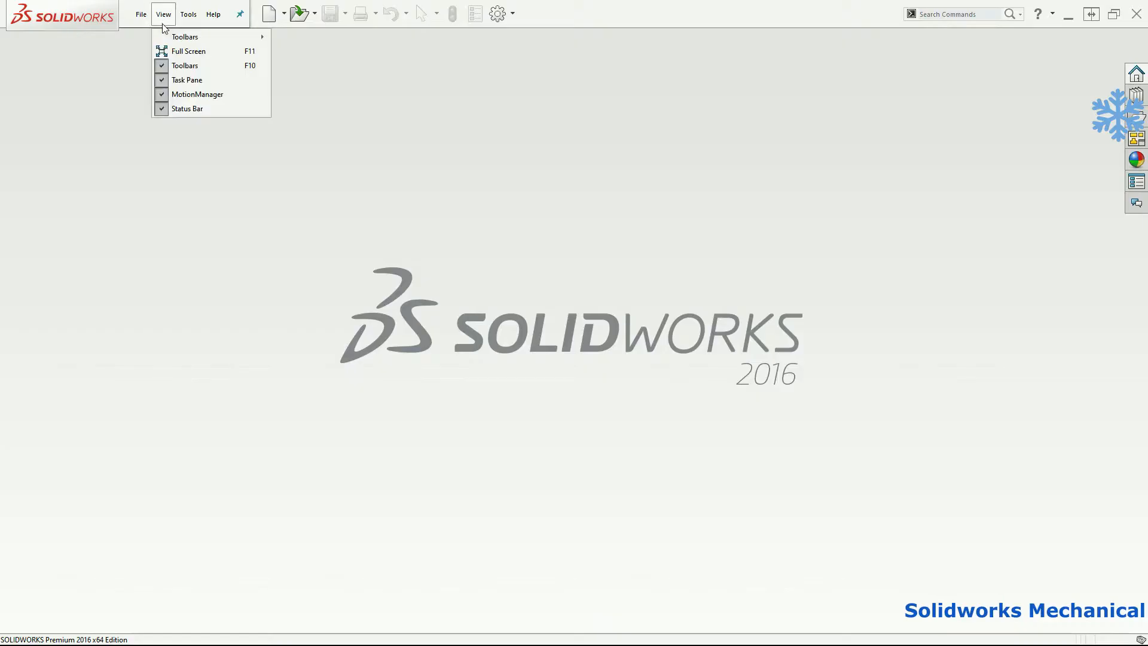
{"action": "left_click", "coordinate": [165, 33]}
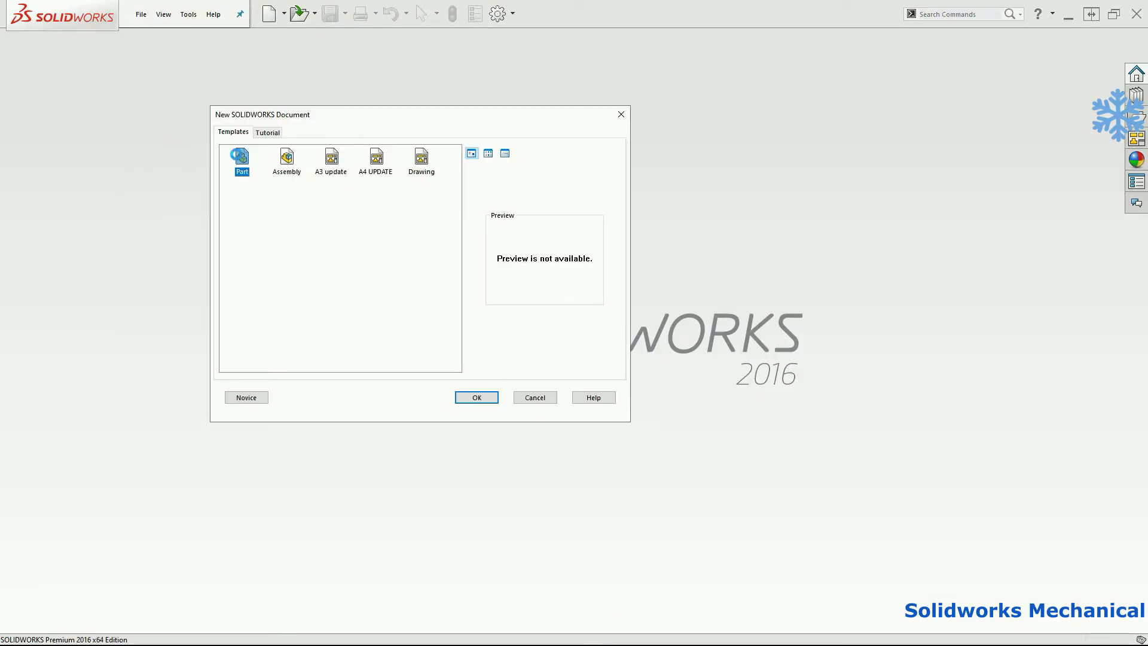
{"action": "double_click", "coordinate": [239, 156]}
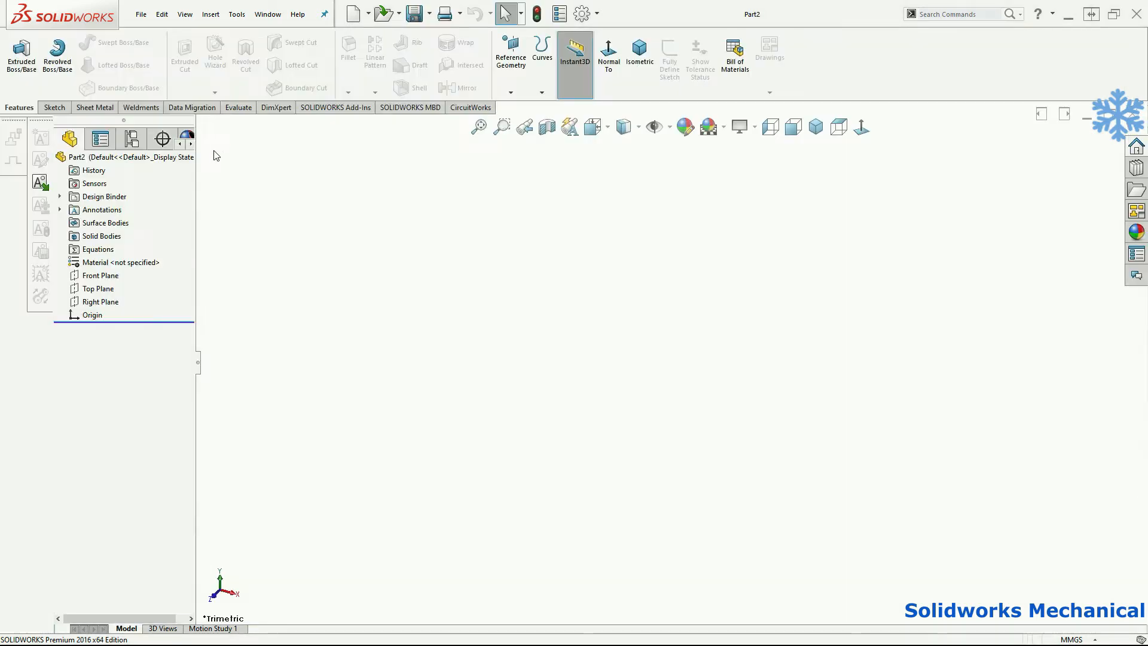
Start a sketch on the Front Plane and view it face-on
{"action": "left_click", "coordinate": [45, 108]}
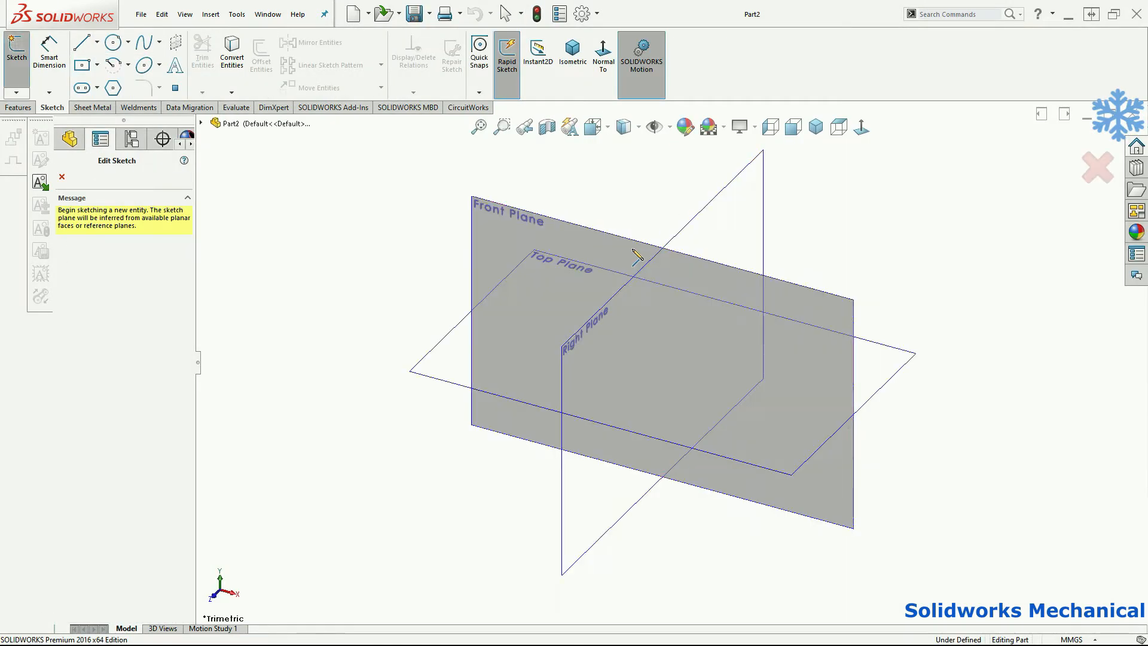
{"action": "left_click", "coordinate": [633, 245]}
{"action": "key", "text": "l"}
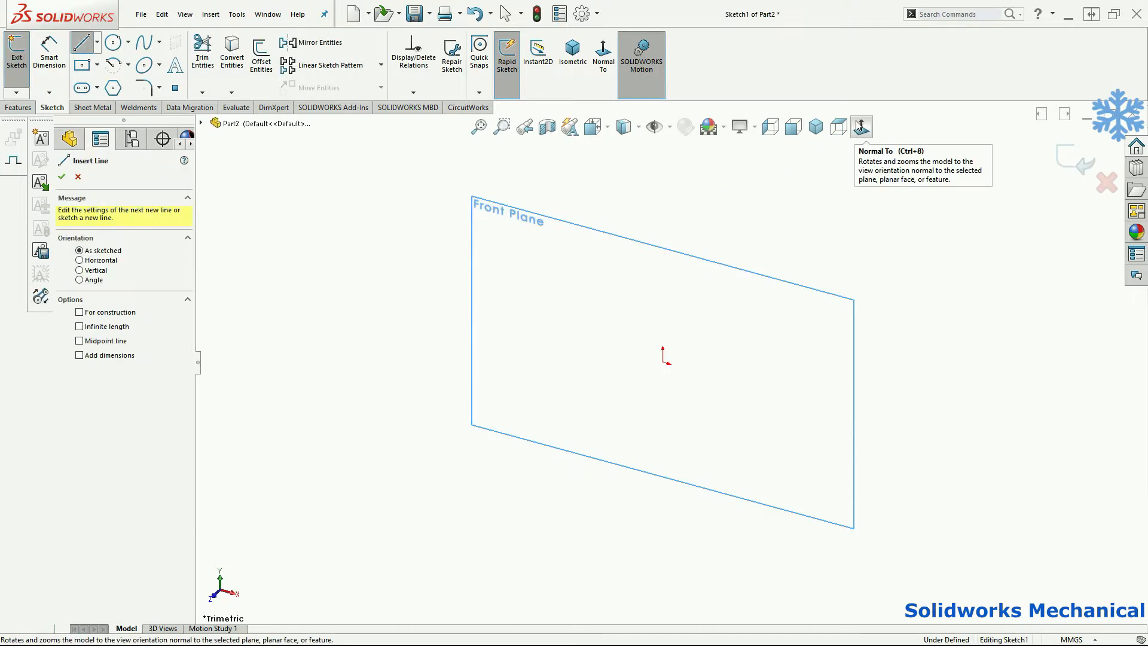
{"action": "key", "text": "Escape"}
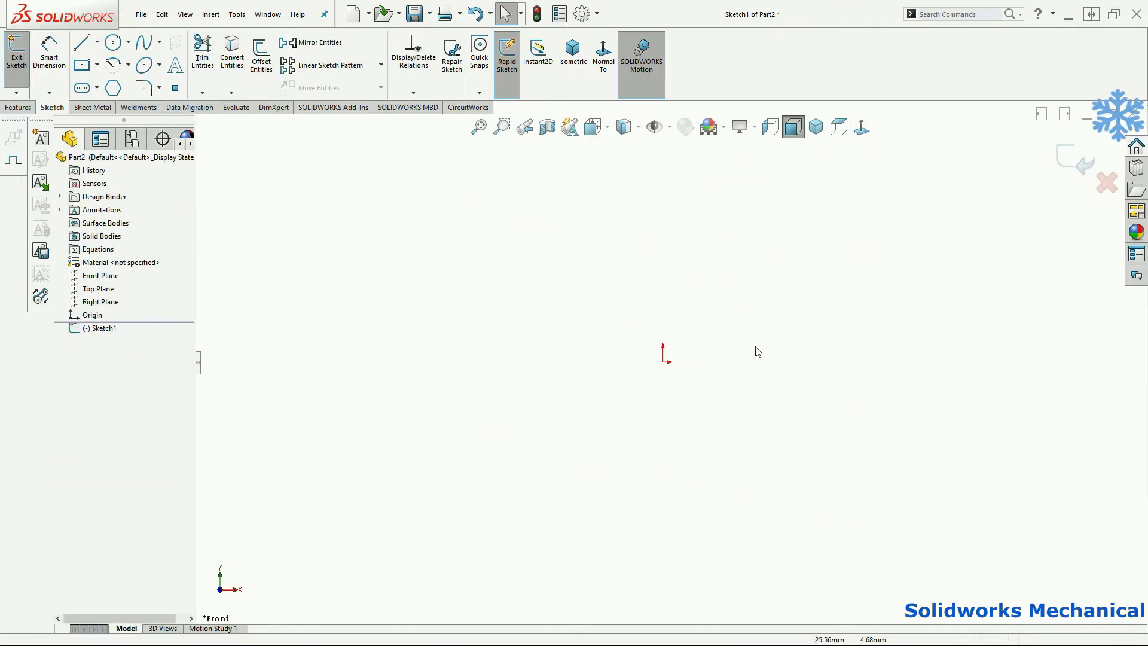
Sketch a vertical line about 157 mm up from the origin, continuing into a horizontal line about 283 mm long to the right
{"action": "key", "text": "l"}
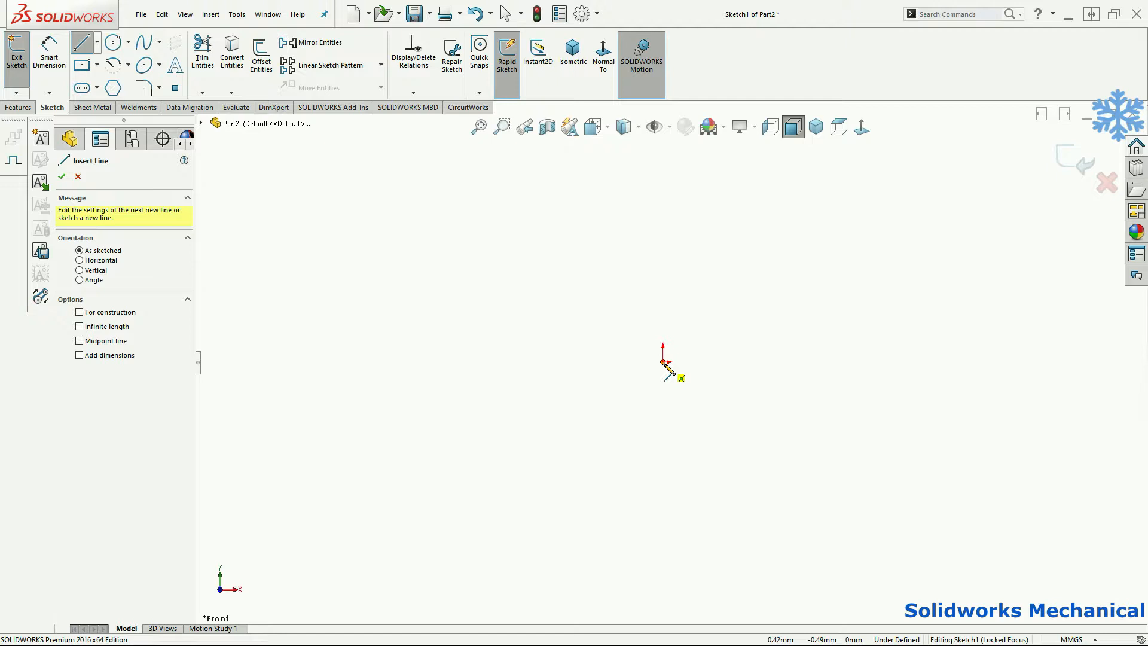
{"action": "left_click", "coordinate": [664, 363]}
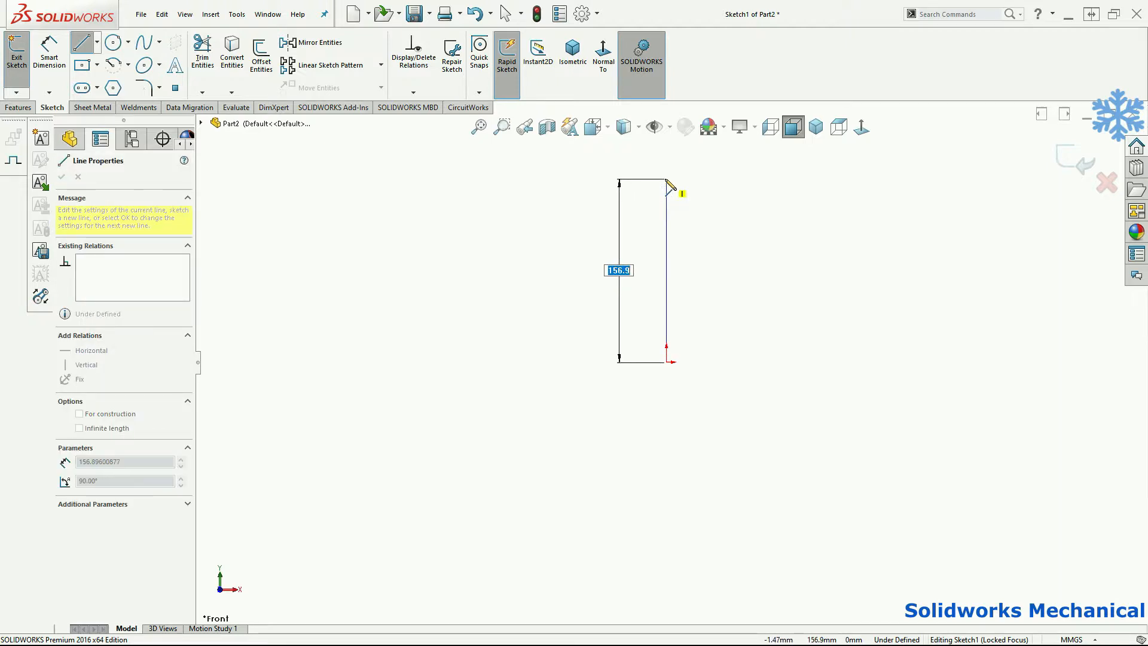
{"action": "left_click", "coordinate": [667, 179]}
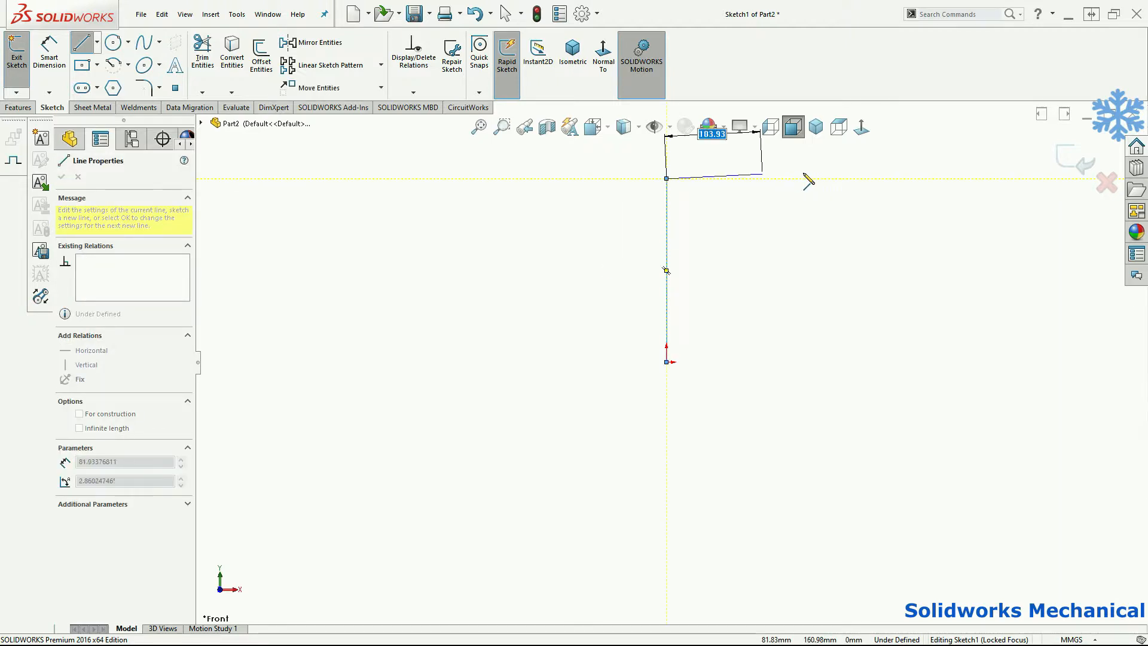
{"action": "double_click", "coordinate": [998, 178]}
{"action": "key", "text": "Escape"}
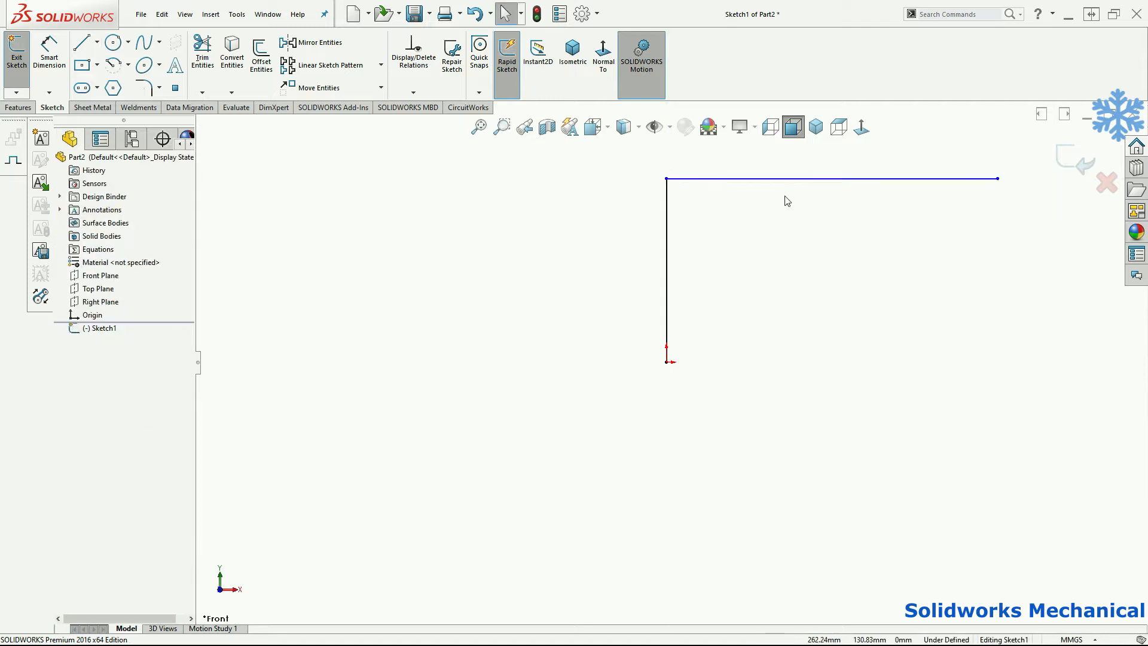
Sketch a second vertical line about 157 mm long from the horizontal line down to the origin's level
{"action": "key", "text": "l"}
{"action": "left_click", "coordinate": [863, 179]}
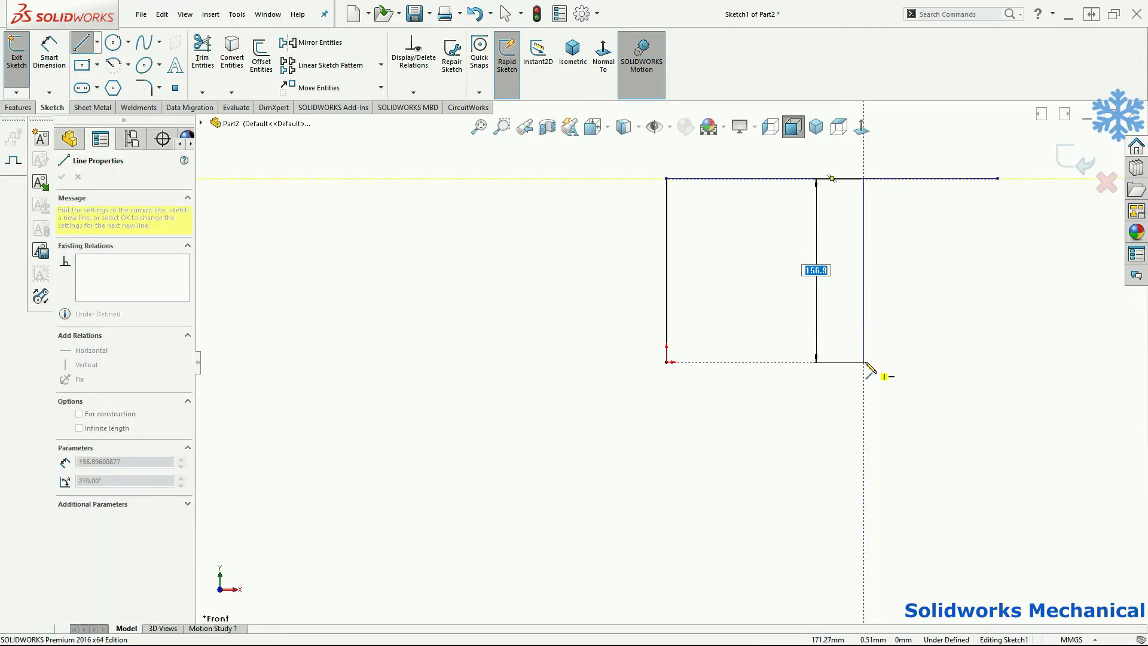
{"action": "double_click", "coordinate": [863, 361]}
{"action": "key", "text": "Escape"}
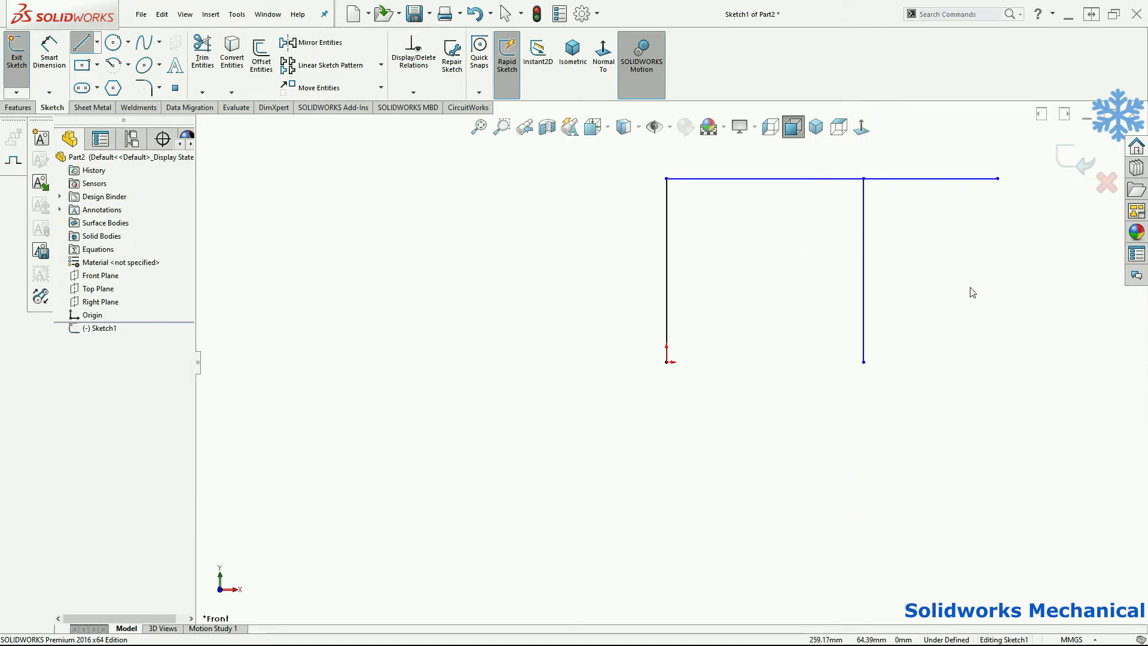
Sketch a vertical line about 46 mm long beside the second post, continuing as a tangent arc of about 119 mm radius to the beam's free end
{"action": "key", "text": "l"}
{"action": "left_click", "coordinate": [910, 362]}
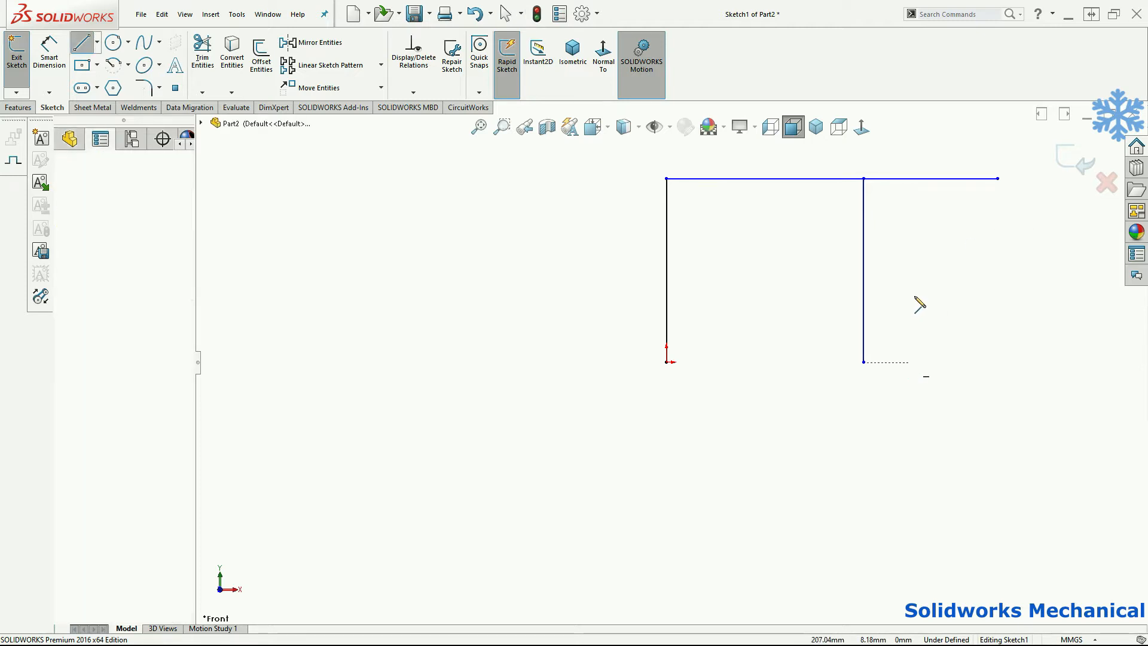
{"action": "left_click", "coordinate": [910, 334]}
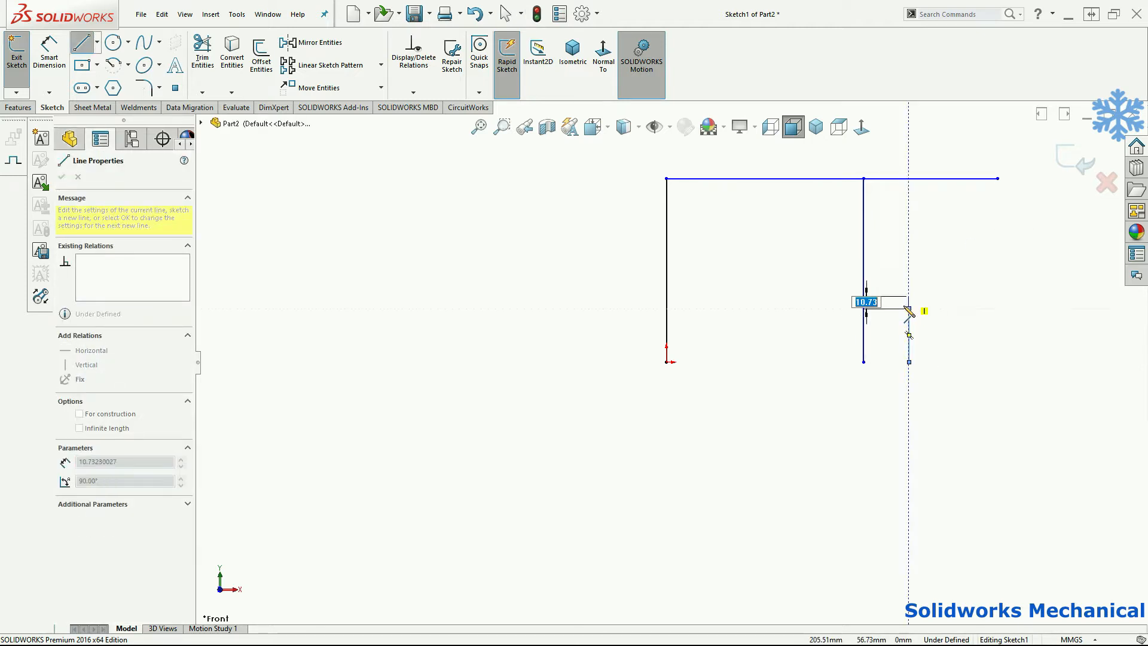
{"action": "key", "text": "a"}
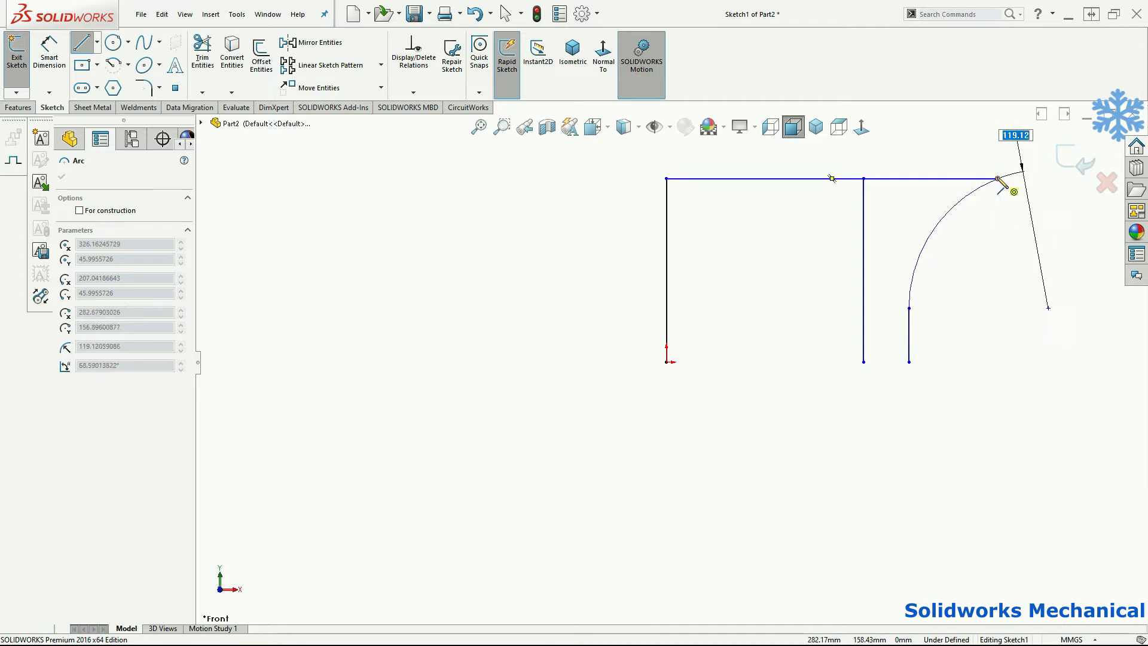
{"action": "left_click", "coordinate": [998, 178]}
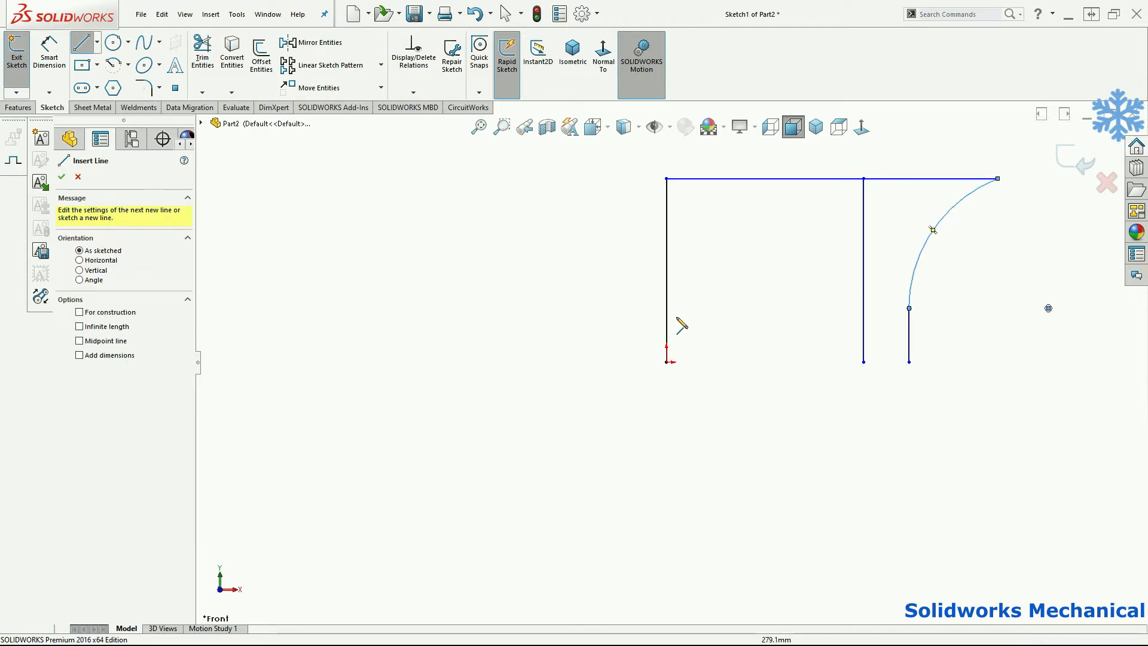
Dimension the vertical line at the origin as 1500 mm long
{"action": "right_click_drag", "start_coordinate": [657, 333], "coordinate": [672, 227]}
{"action": "left_click", "coordinate": [668, 277]}
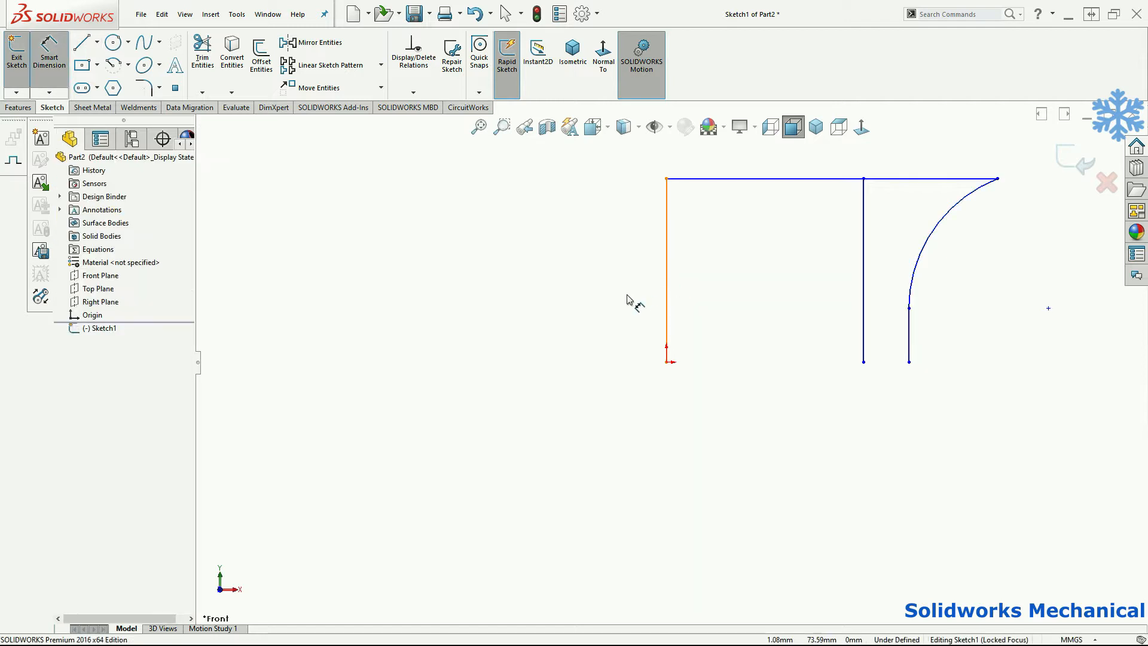
{"action": "left_click", "coordinate": [627, 301]}
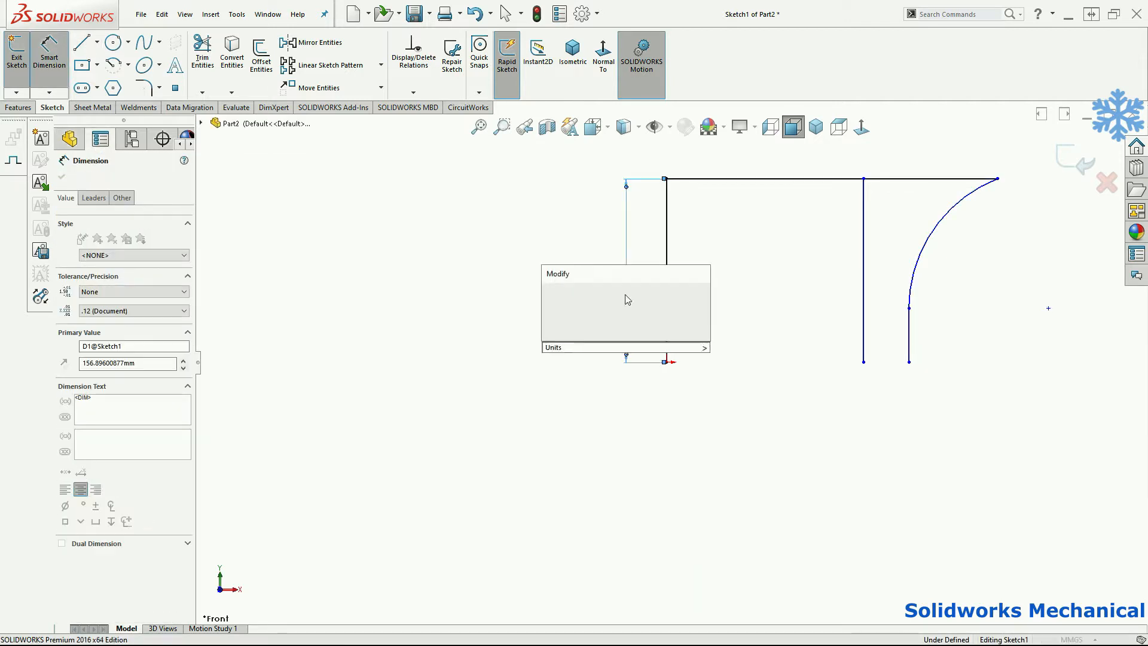
{"action": "type", "text": "1500"}
{"action": "key", "text": "Return"}
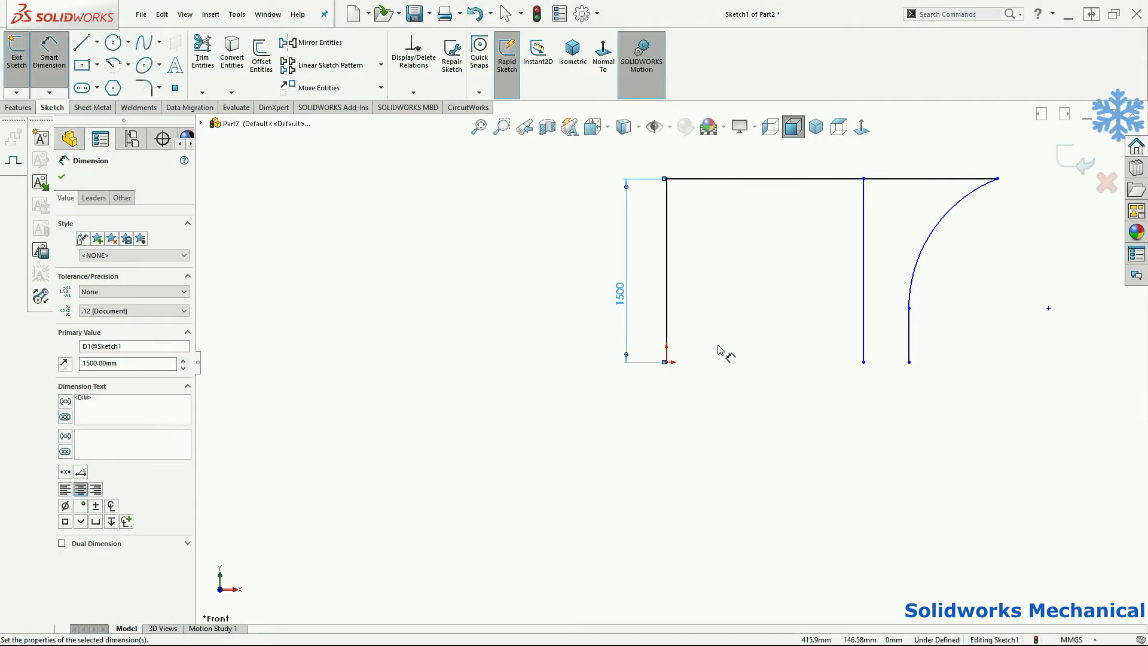
{"action": "key", "text": "Escape"}
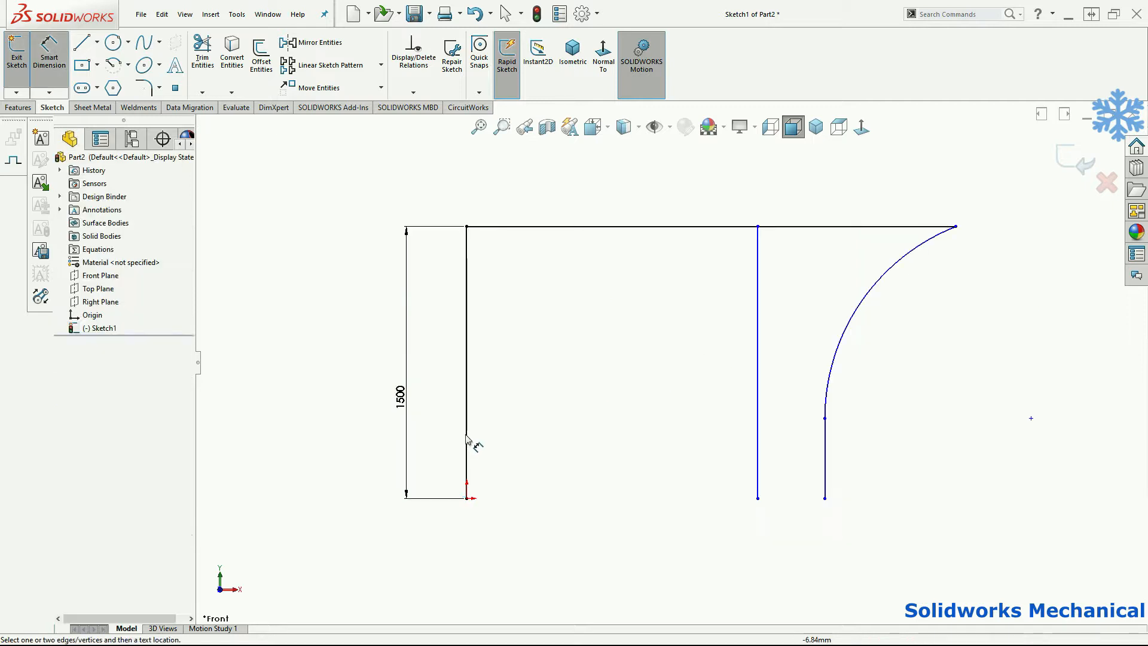
Dimension the distance between the two full-height vertical lines as 1250 mm
{"action": "left_click", "coordinate": [467, 474]}
{"action": "left_click", "coordinate": [757, 473]}
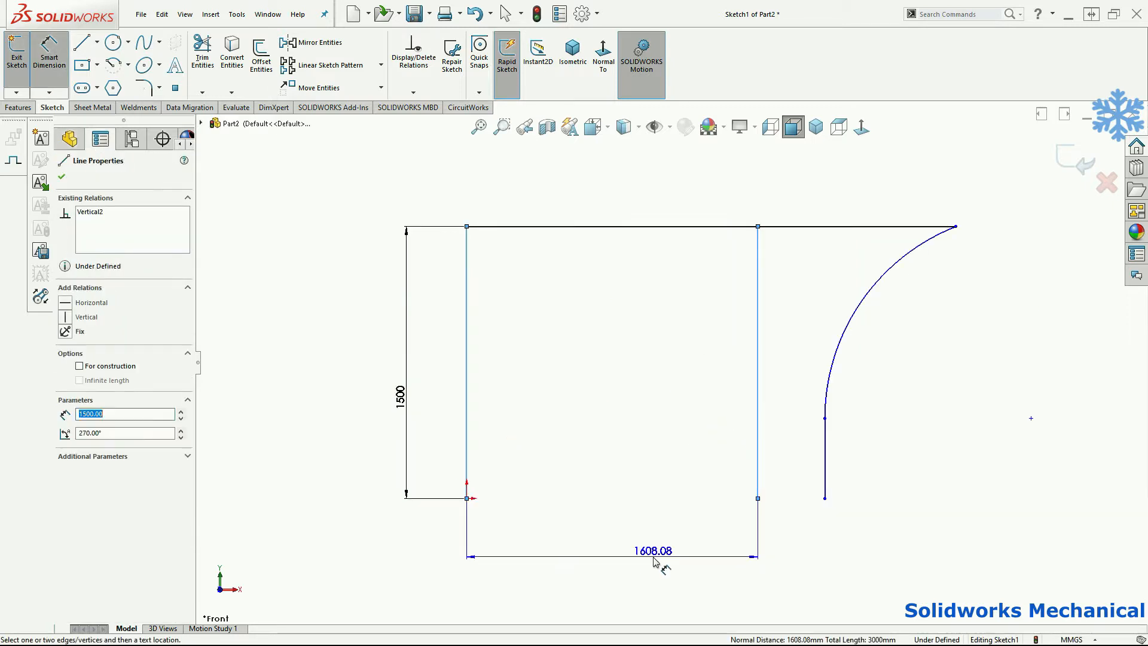
{"action": "left_click", "coordinate": [654, 562]}
{"action": "type", "text": "1250"}
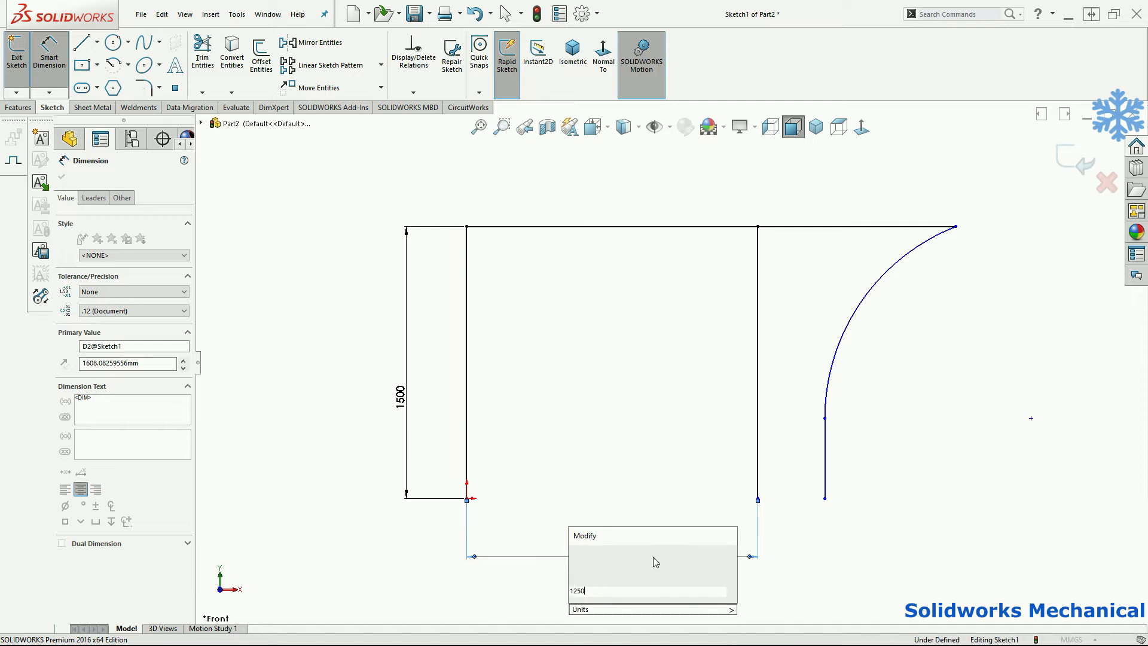
{"action": "key", "text": "Return"}
Dimension the gap between the second post and the short vertical line as 100 mm
{"action": "left_click", "coordinate": [825, 473]}
{"action": "left_click", "coordinate": [693, 467]}
{"action": "left_click", "coordinate": [751, 538]}
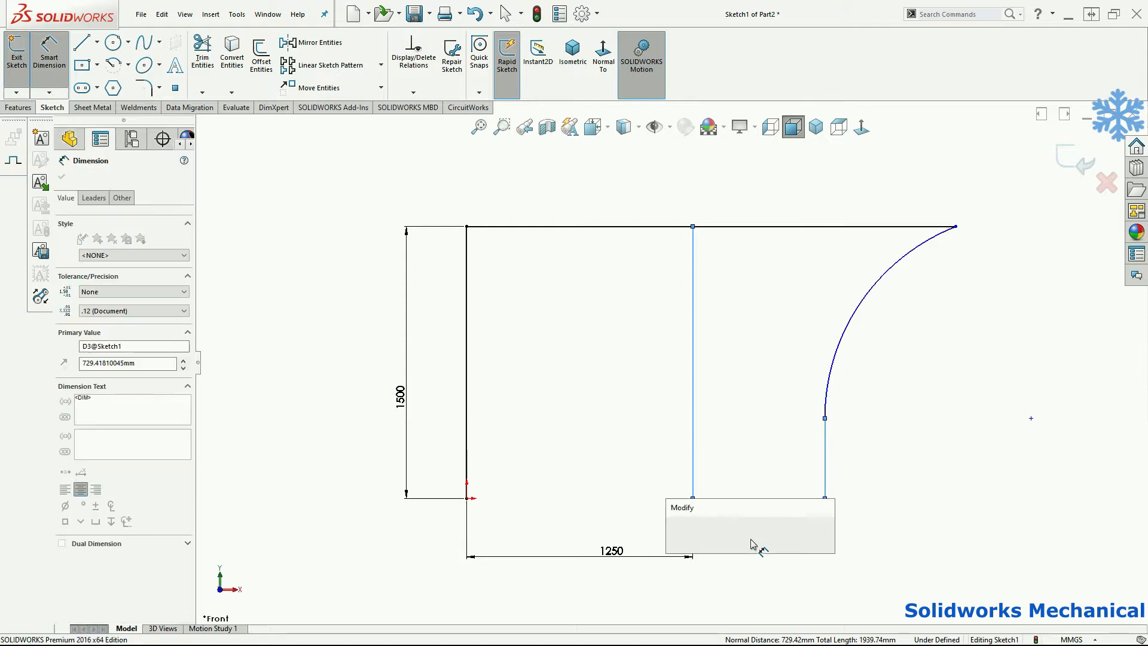
{"action": "type", "text": "100"}
{"action": "key", "text": "Return"}
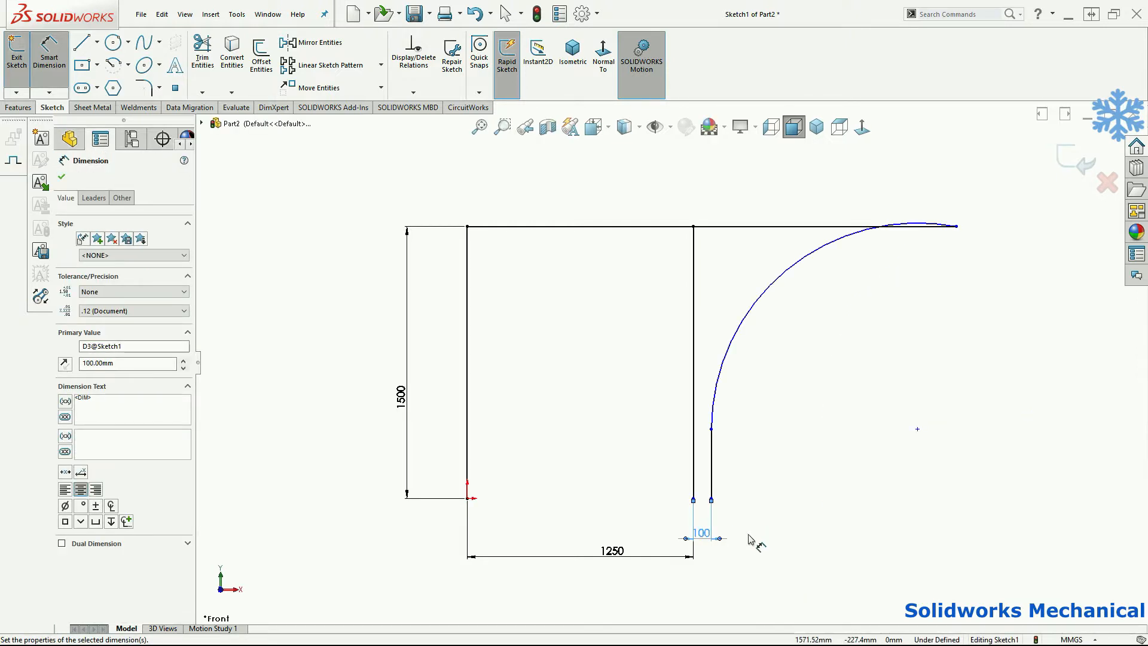
Dimension the length of the short vertical line below the arc as 300 mm
{"action": "left_click", "coordinate": [758, 461]}
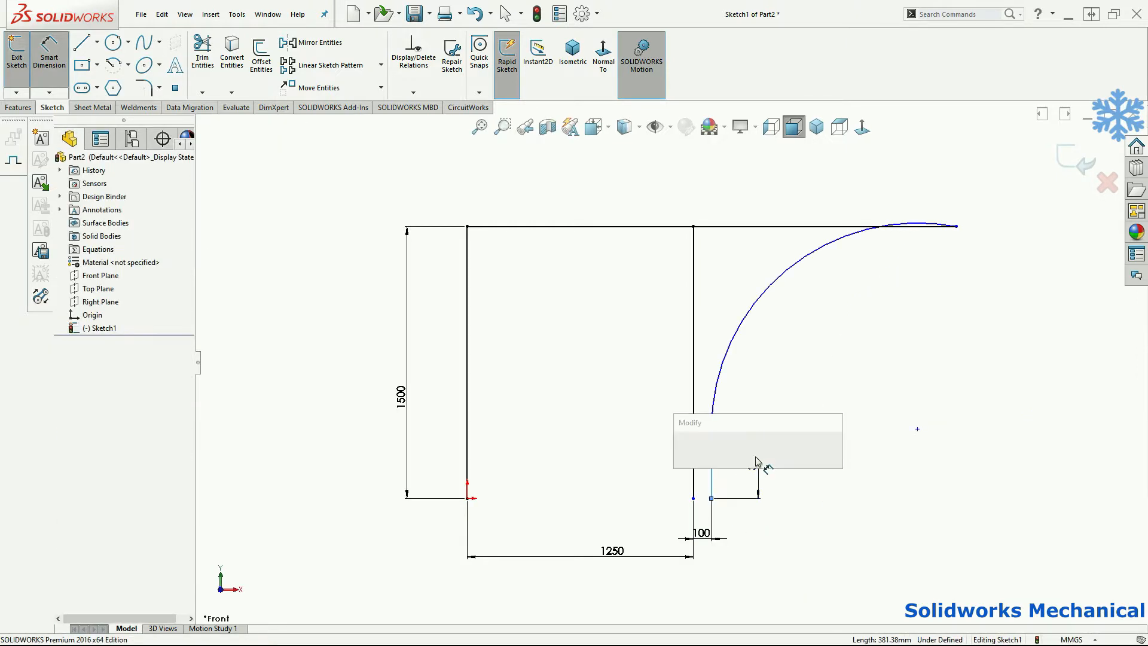
{"action": "type", "text": "30"}
{"action": "key", "text": "Return"}
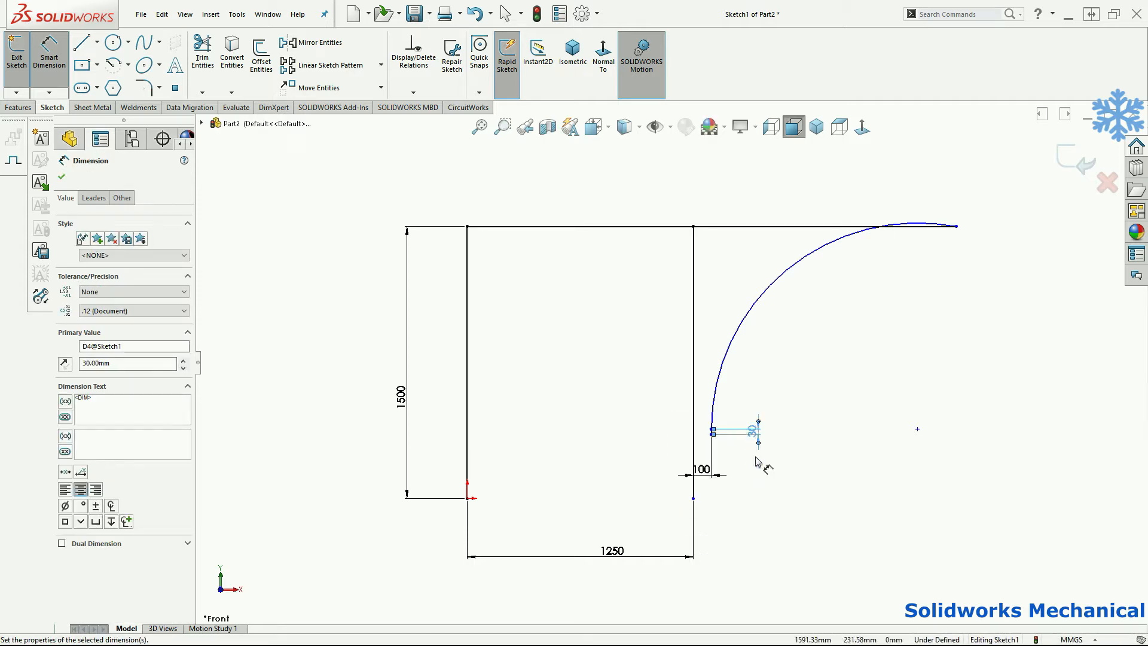
{"action": "double_click", "coordinate": [755, 434]}
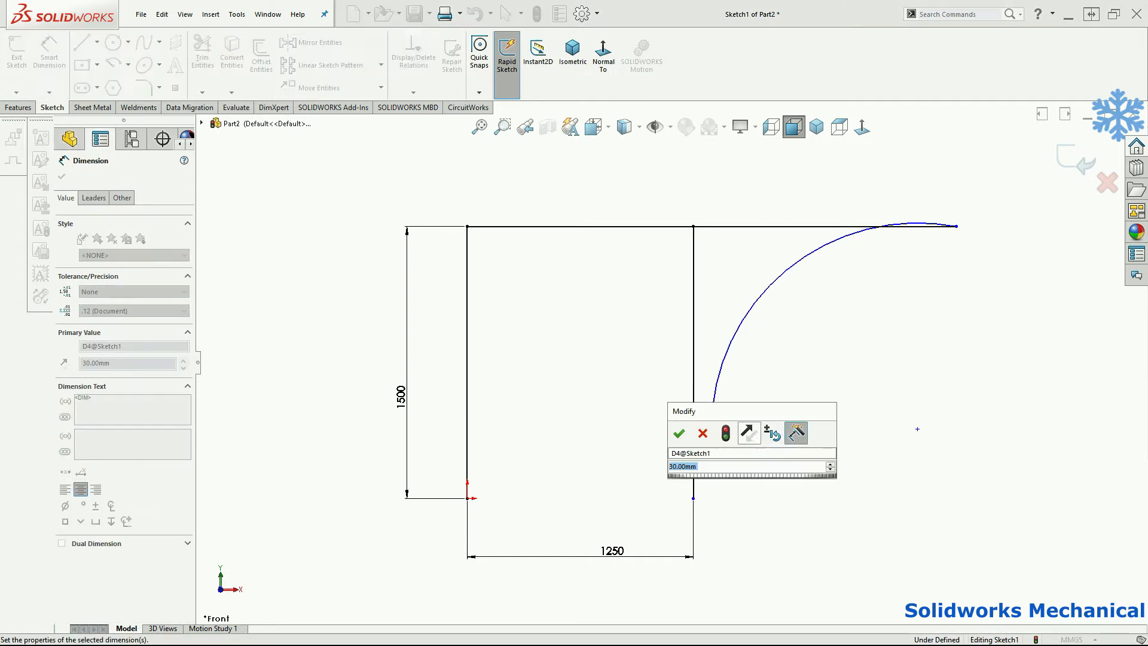
{"action": "type", "text": "300"}
{"action": "key", "text": "Return"}
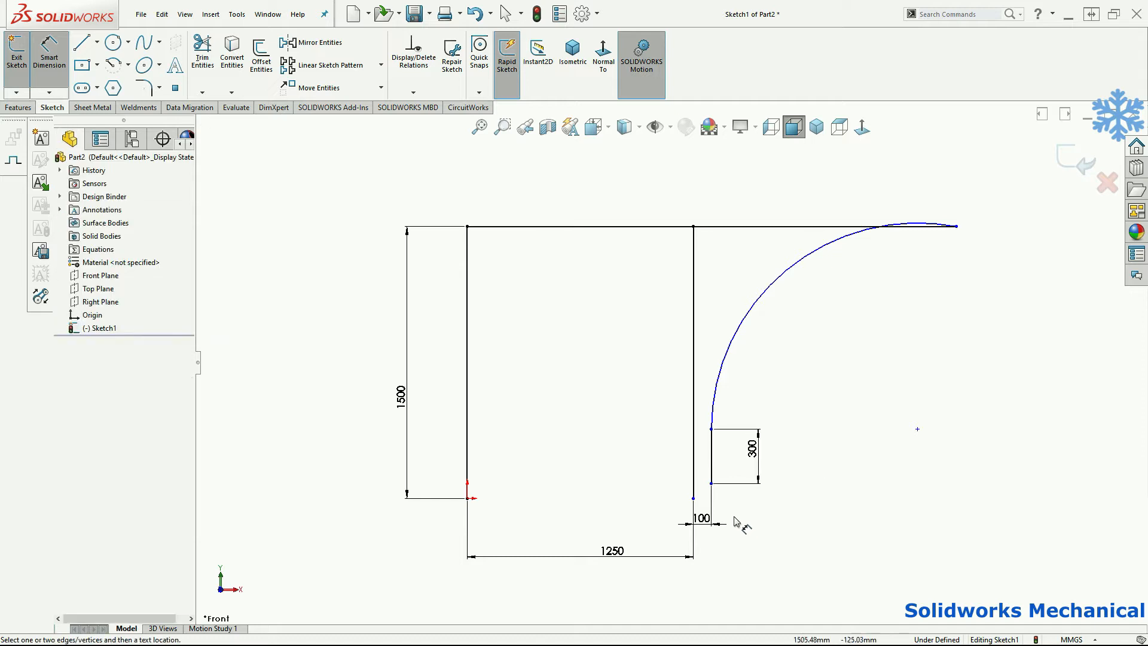
Add a horizontal relation between the lower endpoints of the two full-height vertical lines and the short vertical line
{"action": "key", "text": "Escape"}
{"action": "left_click", "coordinate": [711, 484]}
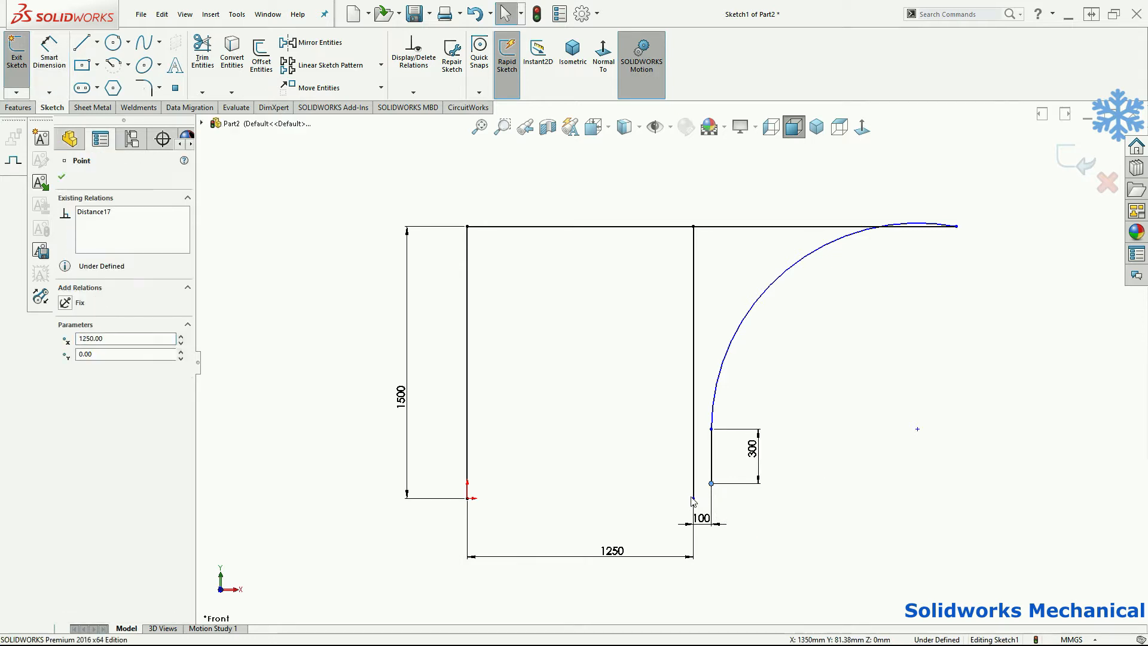
{"action": "left_click", "coordinate": [693, 499], "text": "ctrl"}
{"action": "left_click", "coordinate": [466, 499], "text": "ctrl"}
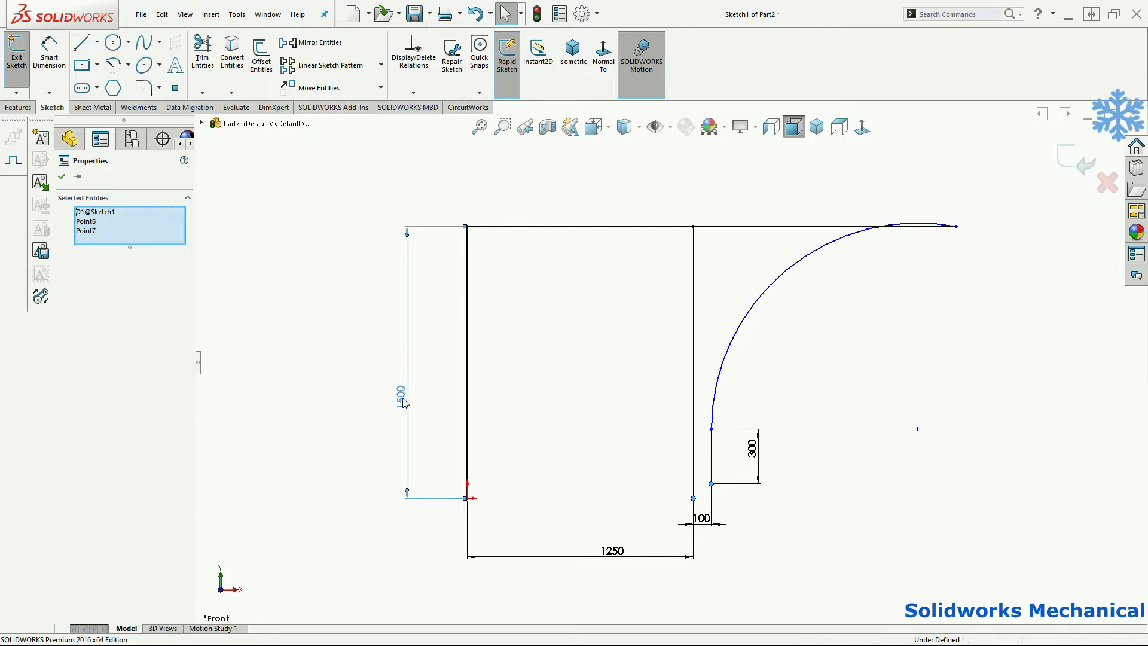
{"action": "left_click", "coordinate": [466, 499], "text": "ctrl"}
{"action": "scroll", "coordinate": [469, 495], "scroll_direction": "down", "scroll_amount": 1}
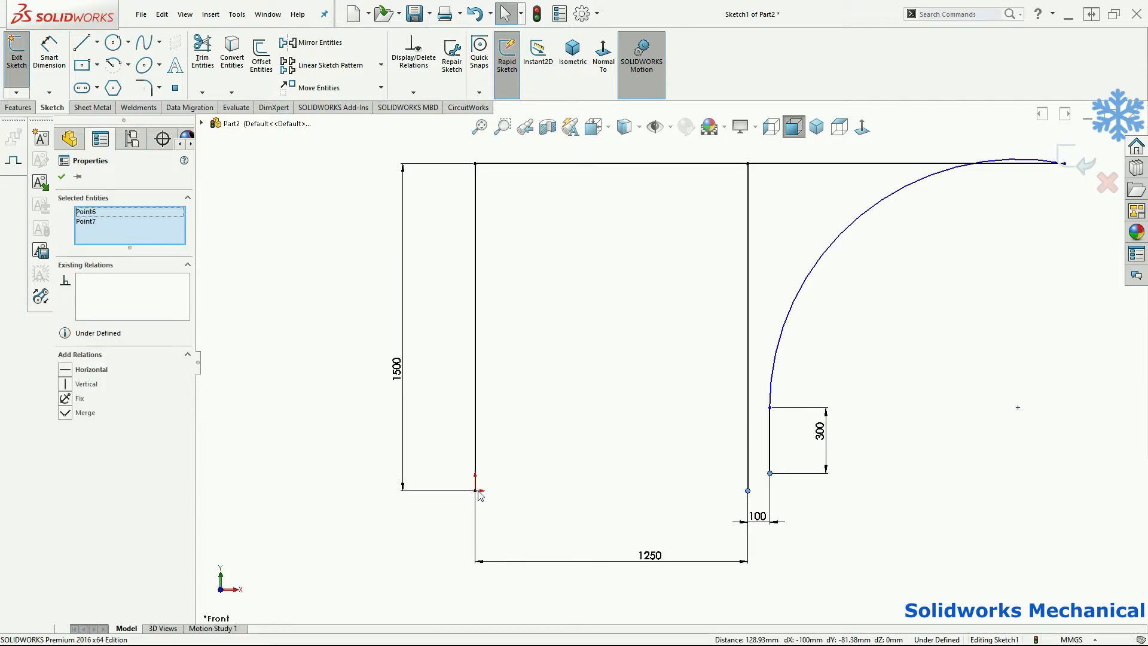
{"action": "left_click", "coordinate": [476, 493], "text": "ctrl"}
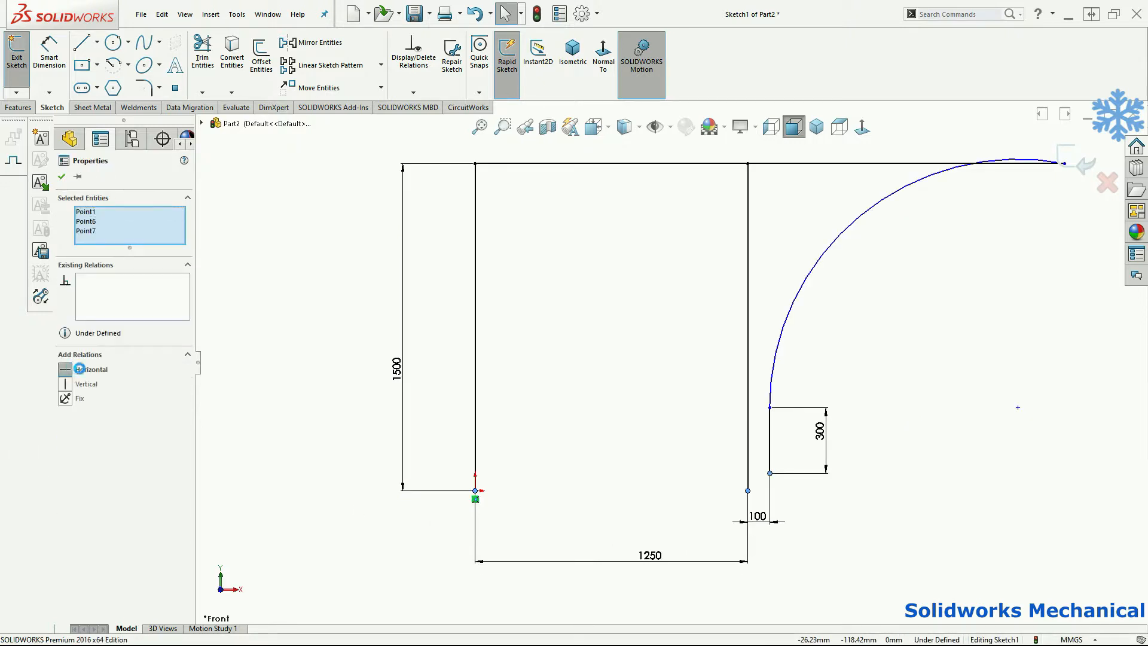
{"action": "left_click", "coordinate": [79, 369]}
{"action": "scroll", "coordinate": [631, 429], "scroll_direction": "up", "scroll_amount": 1}
{"action": "left_click", "coordinate": [824, 347]}
{"action": "right_click_drag", "start_coordinate": [824, 347], "coordinate": [801, 287]}
{"action": "key", "text": "Escape"}
{"action": "left_click", "coordinate": [777, 255]}
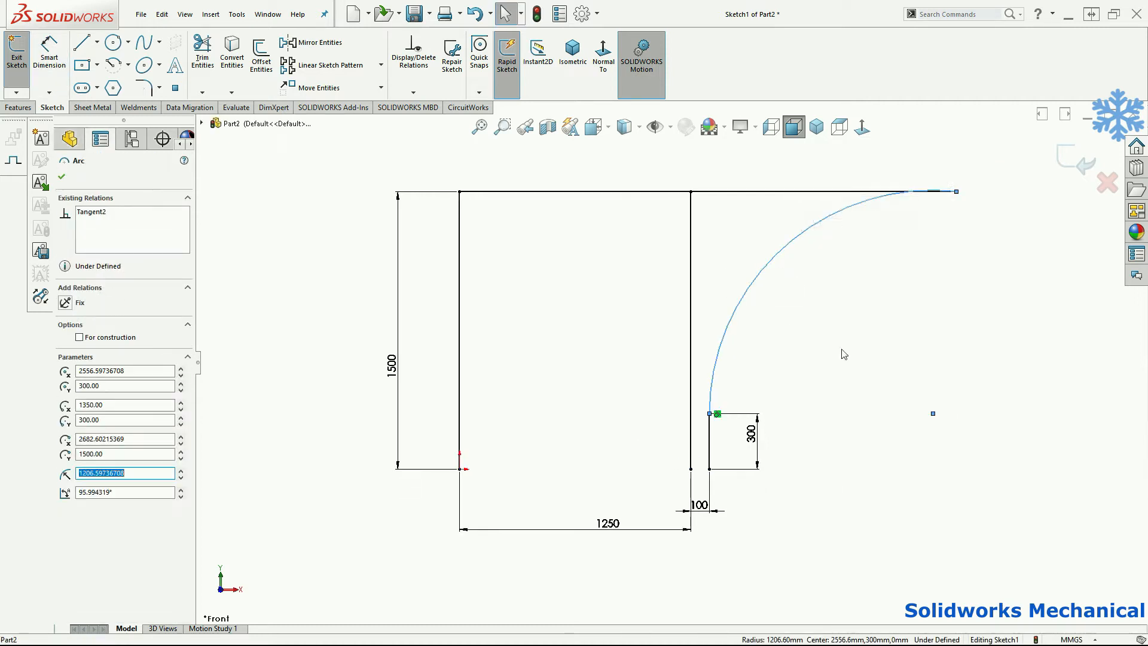
{"action": "right_click_drag", "start_coordinate": [865, 311], "coordinate": [840, 260]}
{"action": "left_click", "coordinate": [692, 240]}
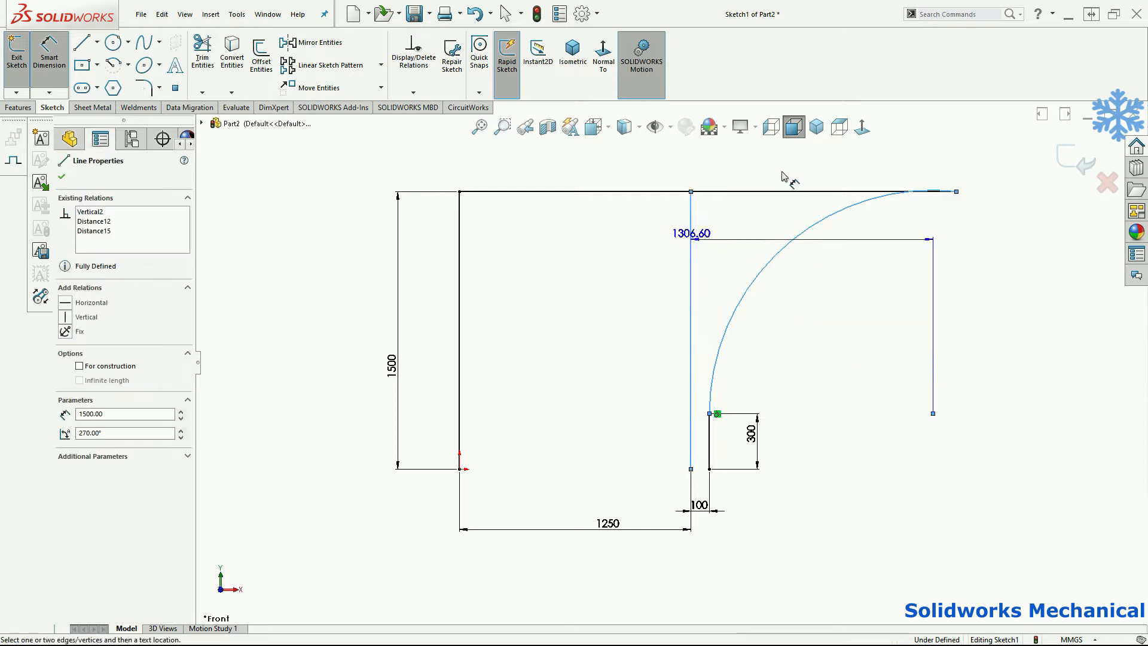
{"action": "scroll", "coordinate": [782, 172], "scroll_direction": "up", "scroll_amount": 1}
{"action": "key", "text": "Escape"}
Dimension the horizontal distance from the second post to the beam's free end as 1300 mm
{"action": "left_click", "coordinate": [908, 219]}
{"action": "left_click", "coordinate": [689, 249]}
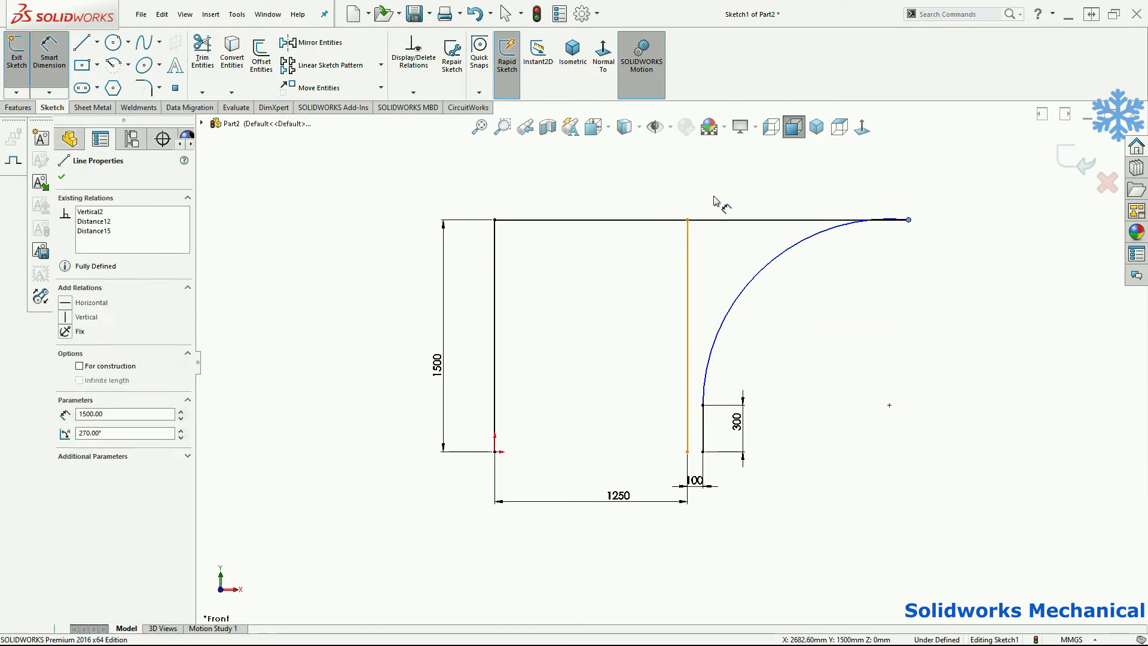
{"action": "left_click", "coordinate": [716, 202]}
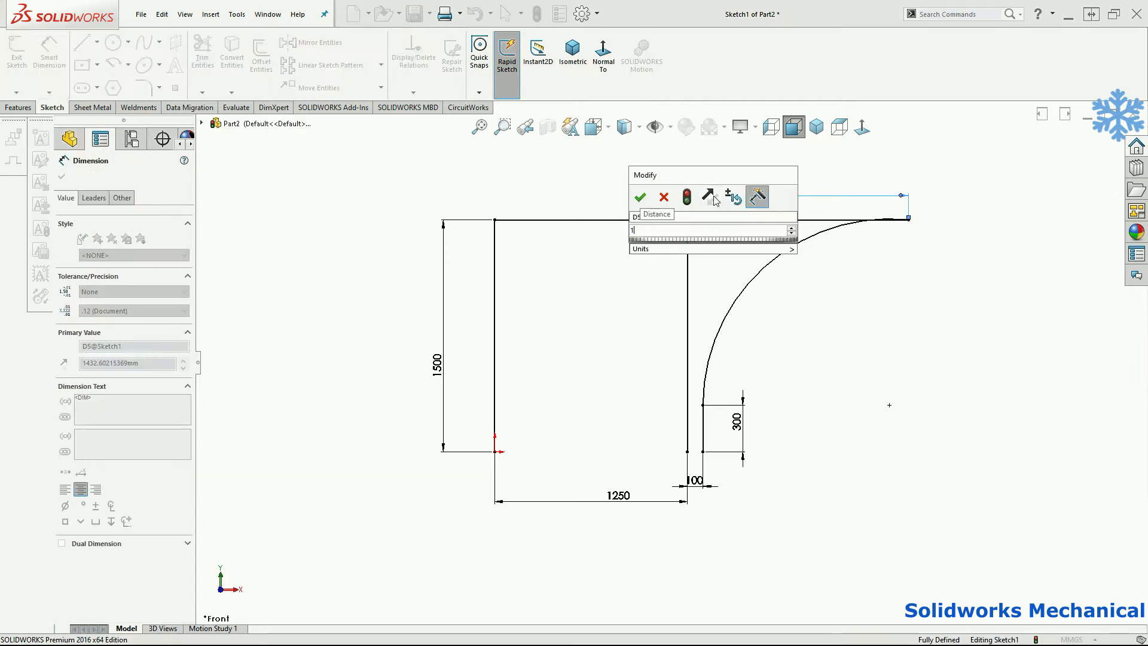
{"action": "key", "text": "Return"}
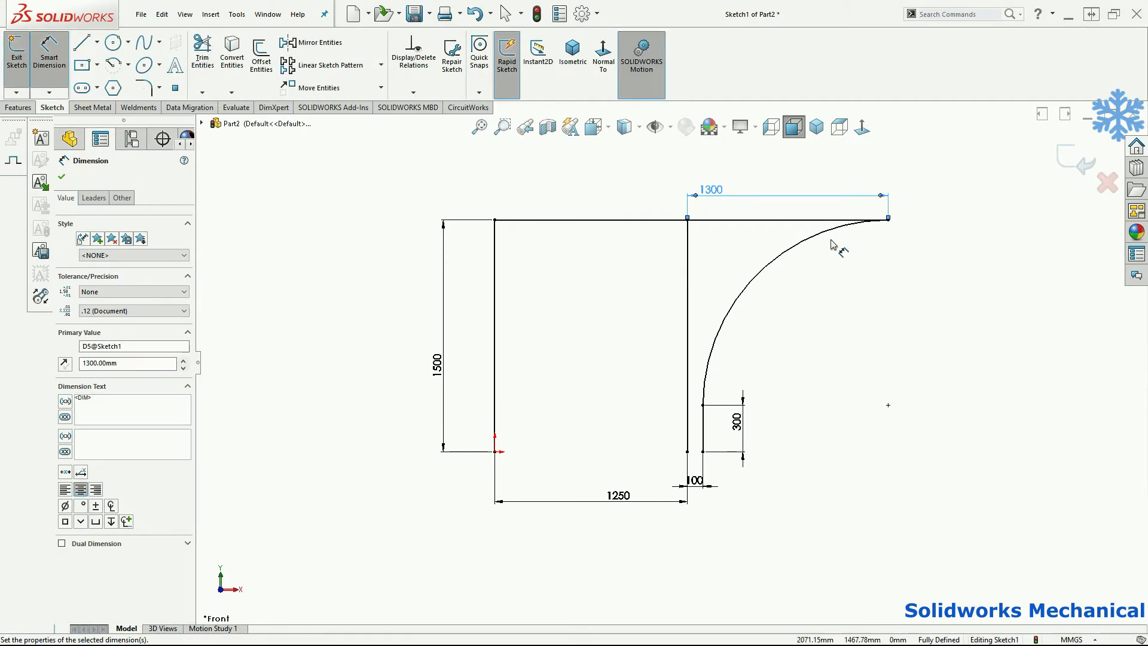
{"action": "left_click", "coordinate": [841, 257]}
Examine where the arc meets the beam's free end and close the frame sketch
{"action": "scroll", "coordinate": [849, 265], "scroll_direction": "up", "scroll_amount": 1}
{"action": "middle_click", "coordinate": [855, 244]}
{"action": "middle_click", "coordinate": [856, 244]}
{"action": "scroll", "coordinate": [849, 329], "scroll_direction": "down", "scroll_amount": 4}
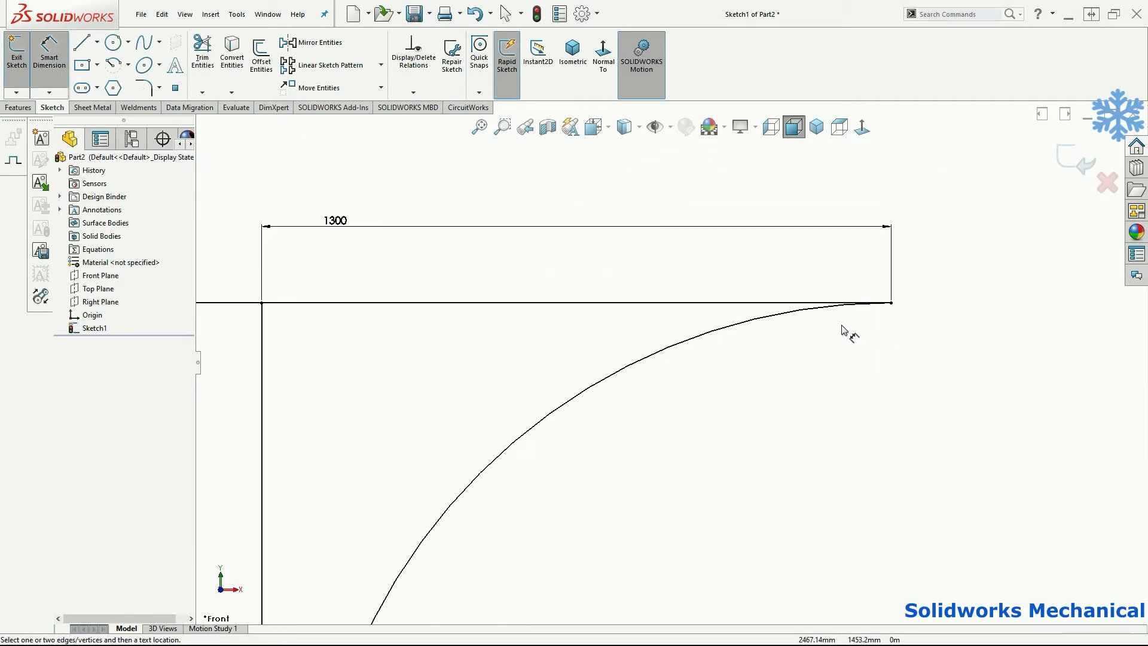
{"action": "scroll", "coordinate": [833, 402], "scroll_direction": "up", "scroll_amount": 3}
{"action": "scroll", "coordinate": [812, 411], "scroll_direction": "up", "scroll_amount": 4}
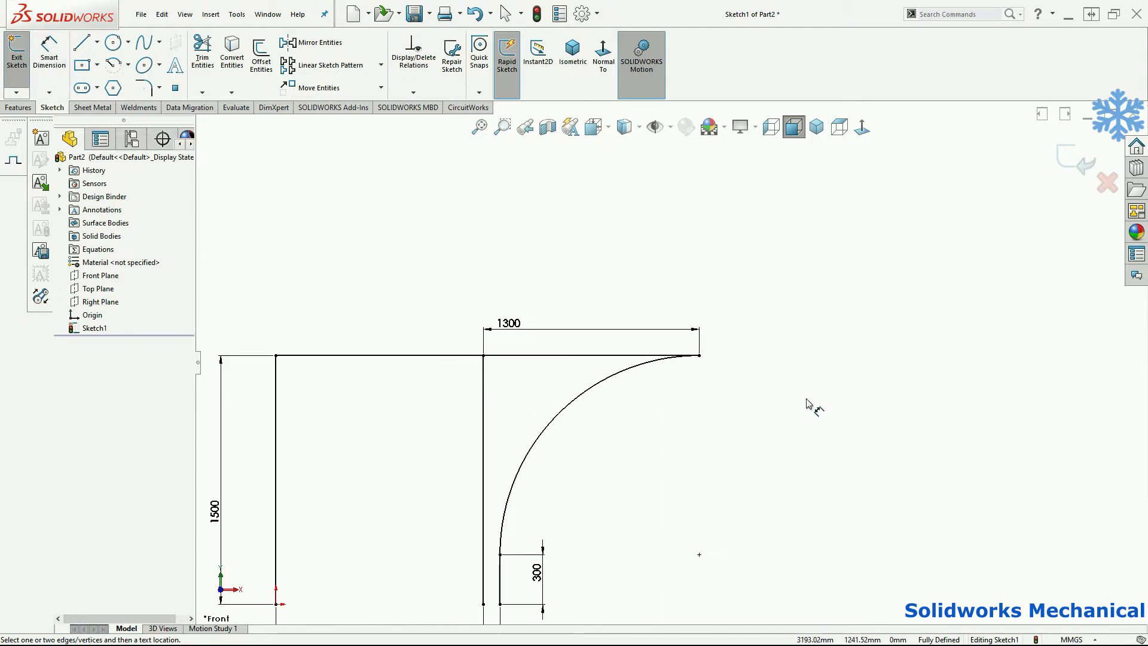
{"action": "middle_click_drag", "start_coordinate": [838, 461], "coordinate": [802, 418]}
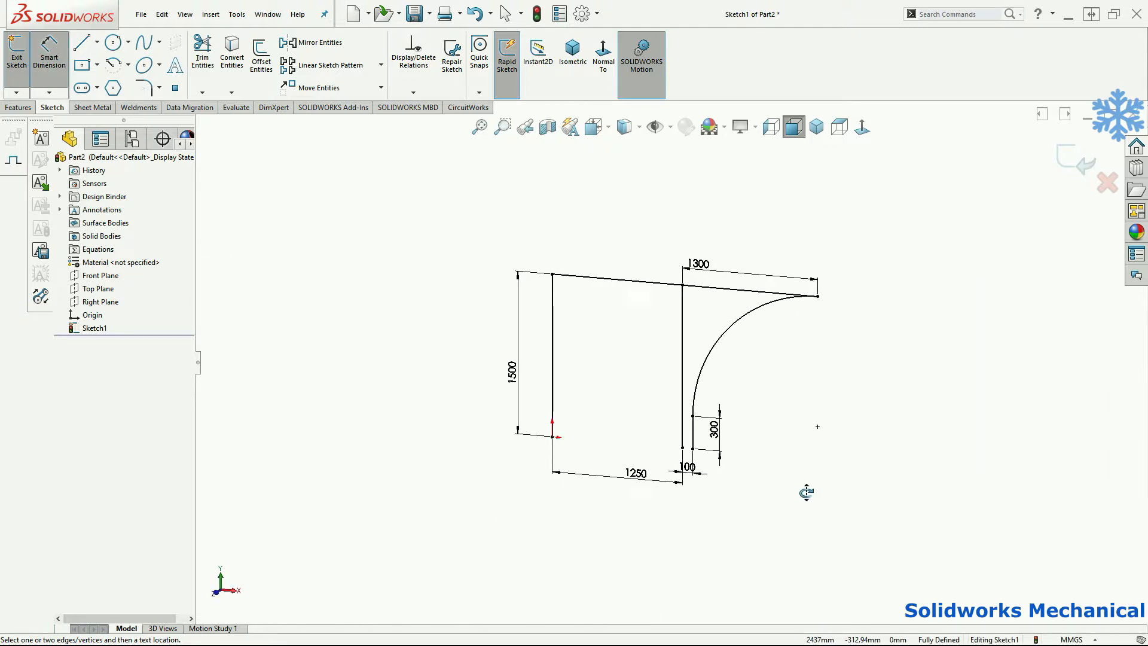
{"action": "middle_click", "coordinate": [916, 349]}
{"action": "middle_click", "coordinate": [916, 349]}
{"action": "scroll", "coordinate": [904, 384], "scroll_direction": "up", "scroll_amount": 2}
{"action": "scroll", "coordinate": [893, 390], "scroll_direction": "up", "scroll_amount": 2}
{"action": "mouse_move", "coordinate": [892, 392]}
{"action": "middle_mouse_down"}
{"action": "mouse_move", "coordinate": [863, 402]}
{"action": "mouse_move", "coordinate": [889, 415]}
{"action": "middle_mouse_up"}
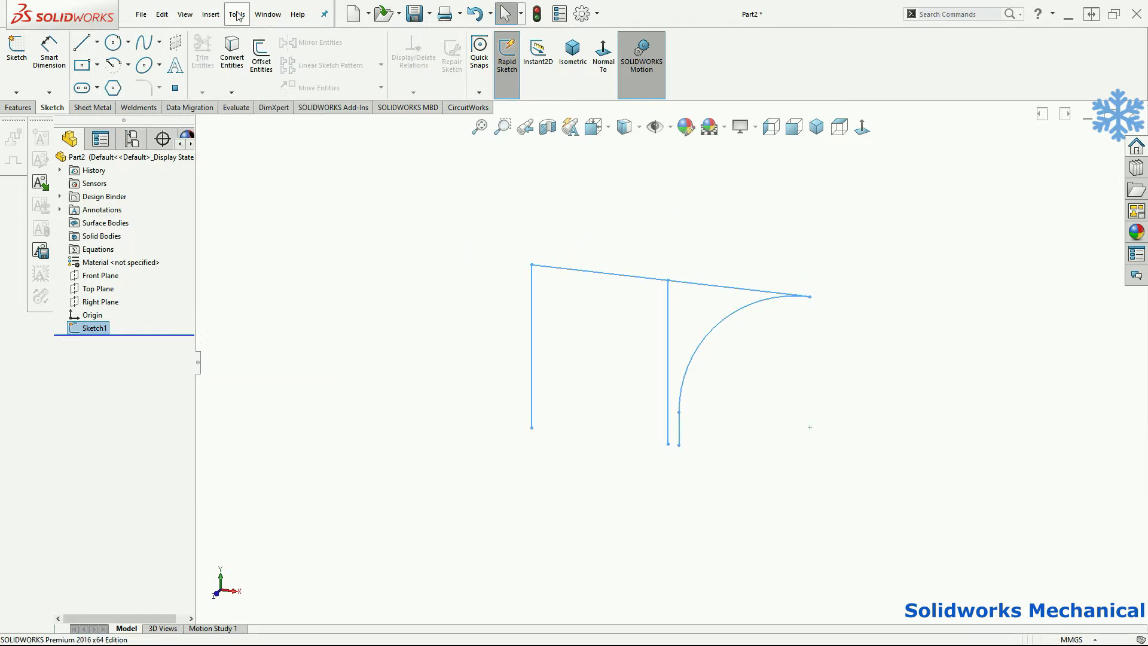
Start a weldment structural member using the iso standard, square tube type and 80 x 80 x 5 size
{"action": "left_click", "coordinate": [209, 15]}
{"action": "mouse_move", "coordinate": [257, 208]}
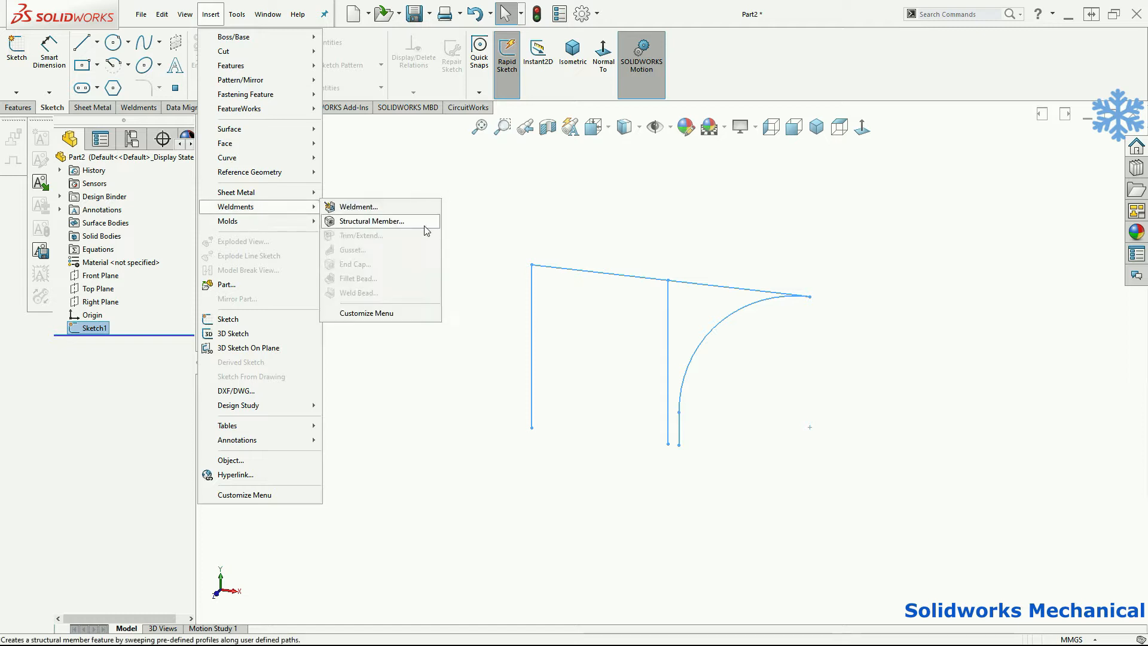
{"action": "left_click", "coordinate": [422, 225]}
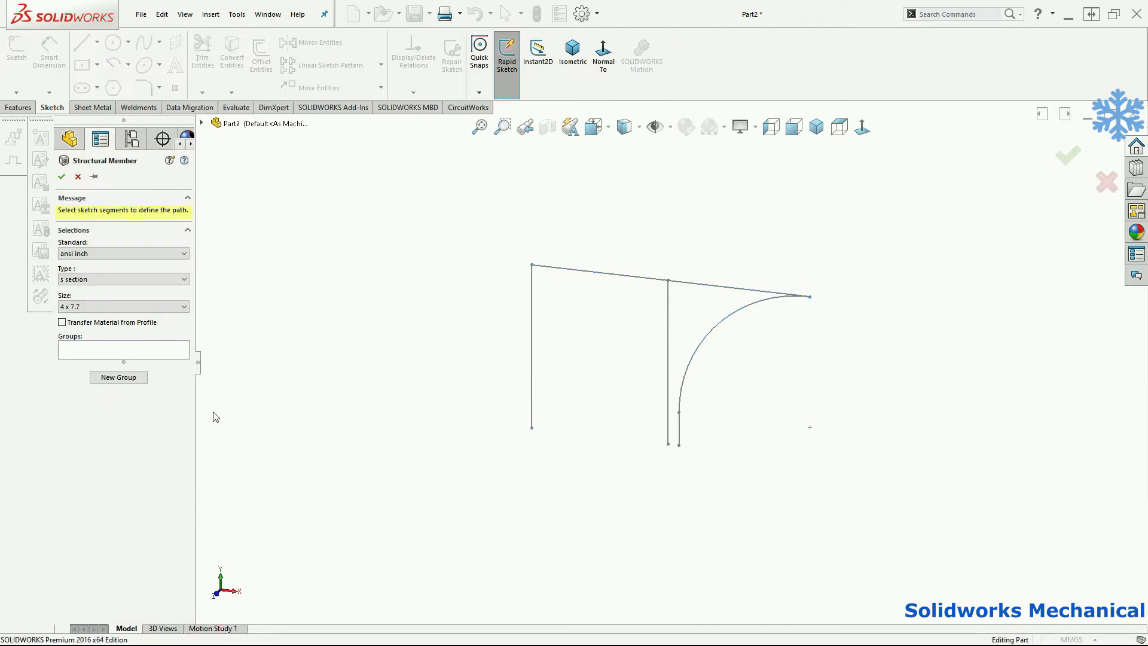
{"action": "left_click", "coordinate": [135, 254]}
{"action": "left_click", "coordinate": [131, 271]}
{"action": "left_click", "coordinate": [130, 279]}
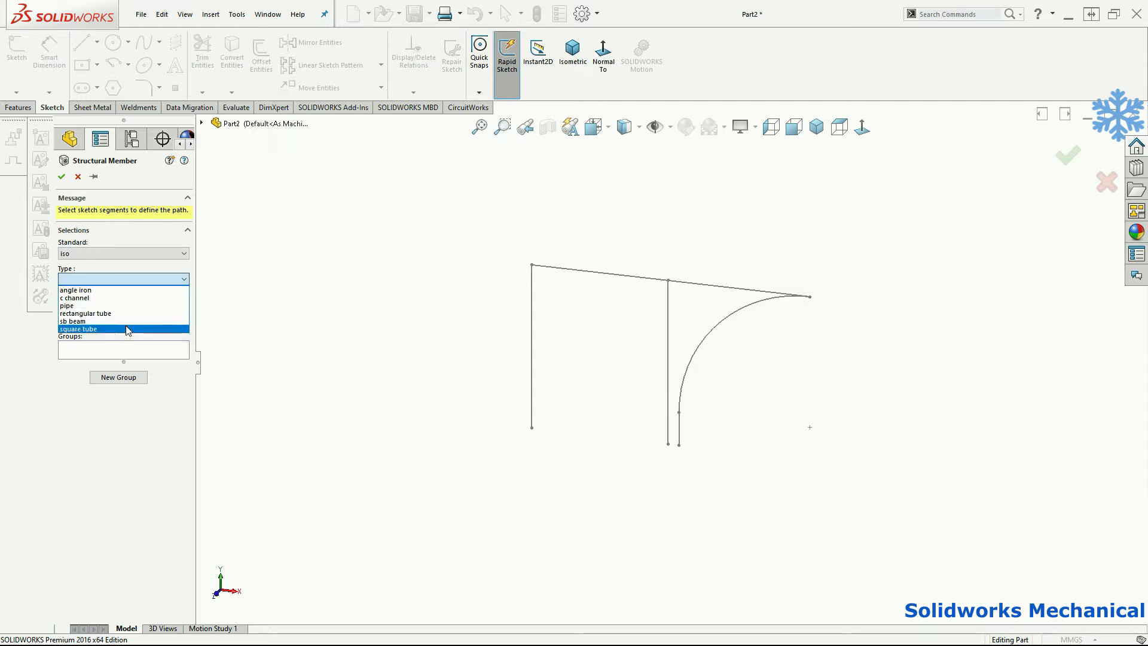
{"action": "left_click", "coordinate": [127, 329]}
{"action": "left_click", "coordinate": [124, 307]}
{"action": "left_click", "coordinate": [119, 344]}
{"action": "left_click", "coordinate": [120, 350]}
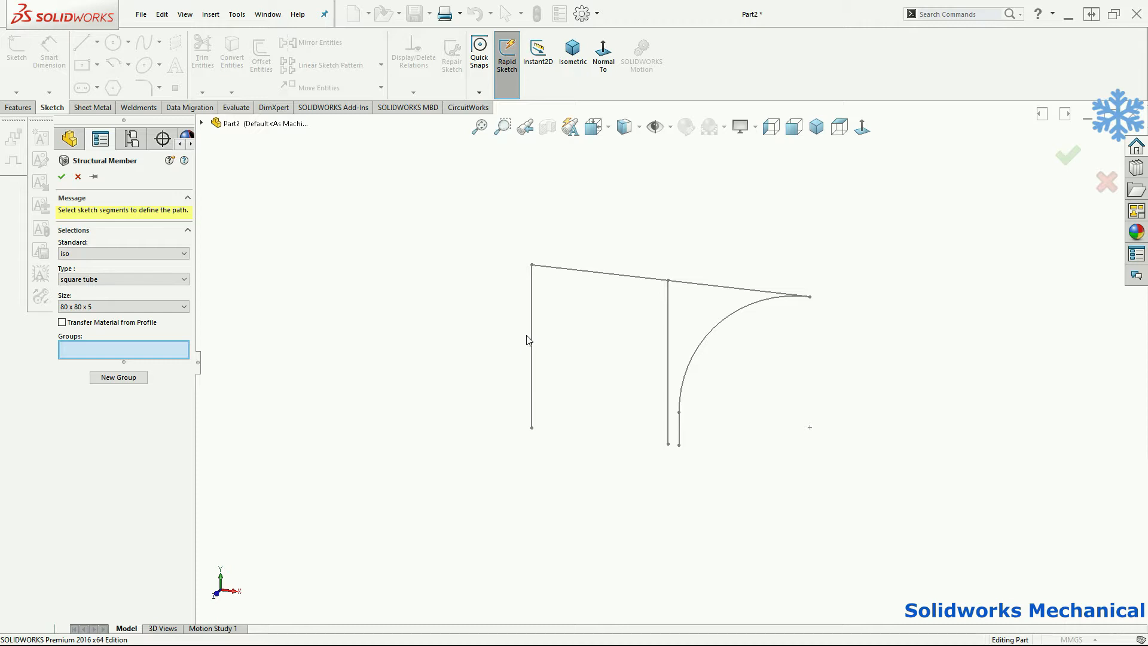
Assign the arc and short vertical line to the first member group, and the beam and outer post to a second group
{"action": "left_click", "coordinate": [715, 327]}
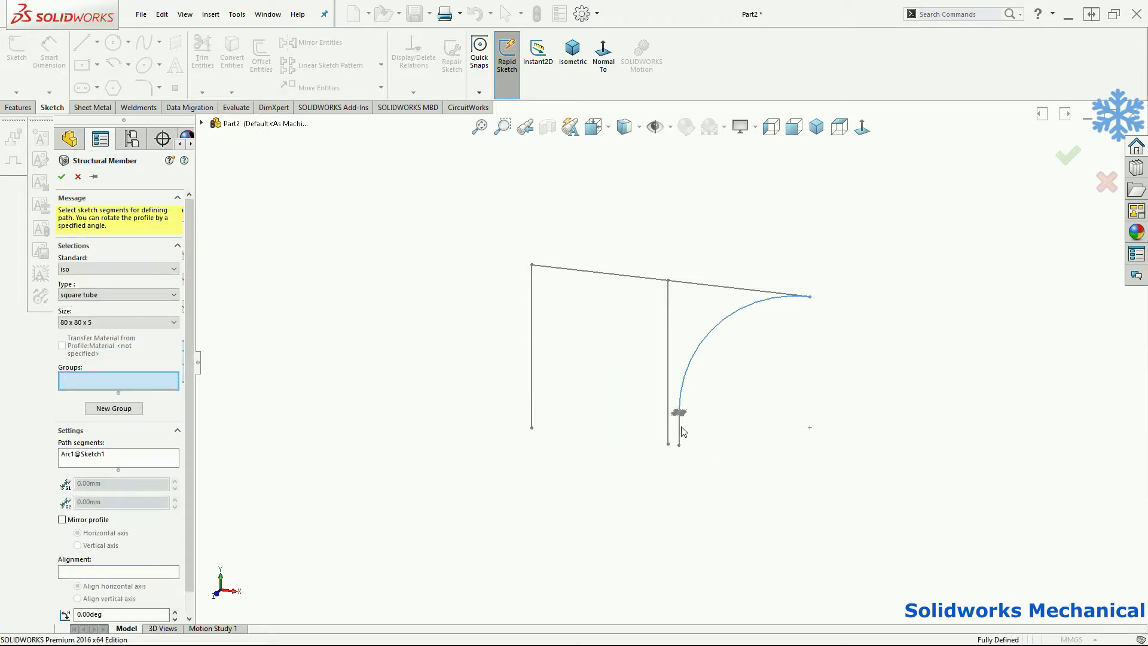
{"action": "left_click", "coordinate": [684, 430]}
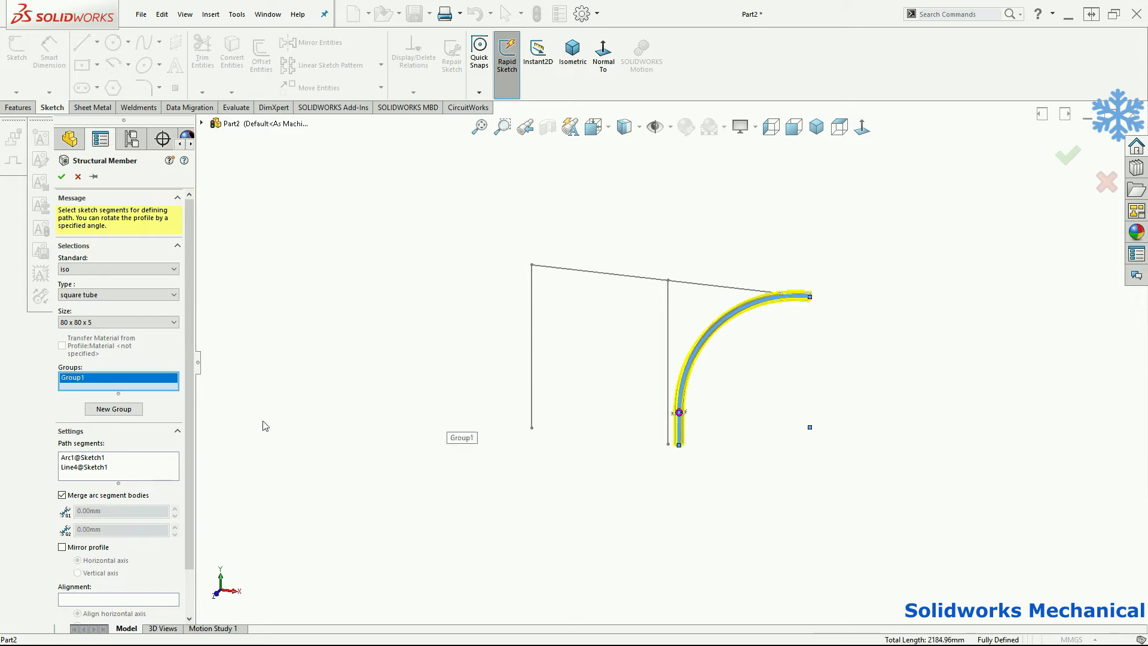
{"action": "left_click", "coordinate": [119, 410]}
{"action": "left_click", "coordinate": [701, 286]}
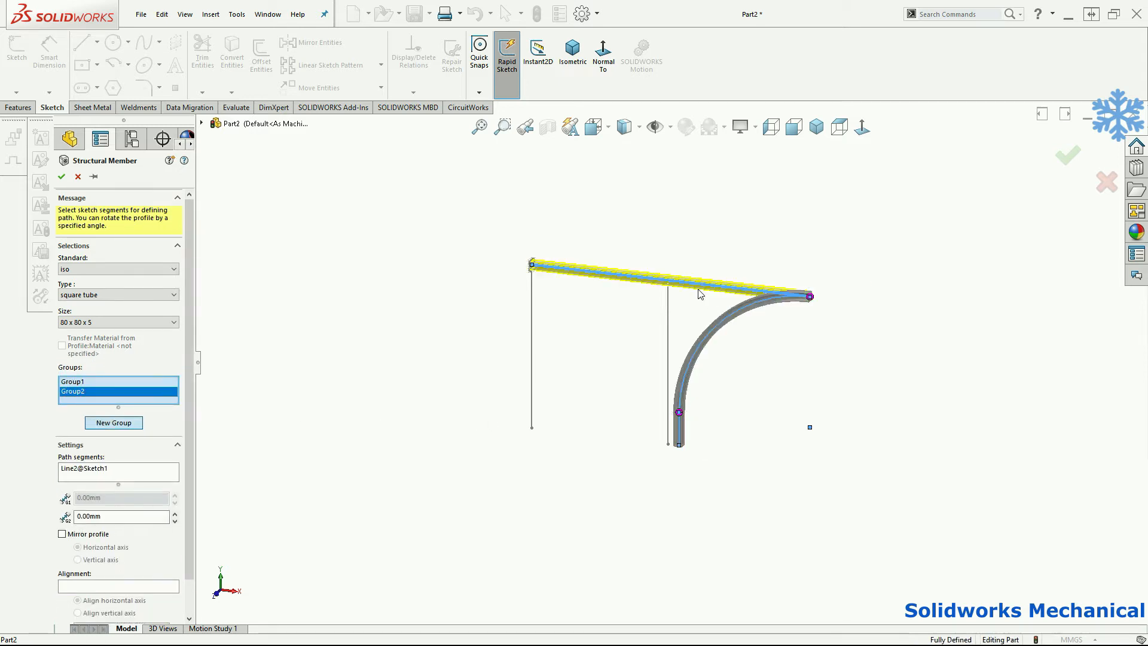
{"action": "middle_click_drag", "start_coordinate": [842, 346], "coordinate": [862, 314]}
{"action": "scroll", "coordinate": [837, 293], "scroll_direction": "down", "scroll_amount": 7}
{"action": "scroll", "coordinate": [726, 345], "scroll_direction": "up", "scroll_amount": 5}
{"action": "middle_click_drag", "start_coordinate": [712, 362], "coordinate": [688, 383]}
{"action": "left_click", "coordinate": [337, 382]}
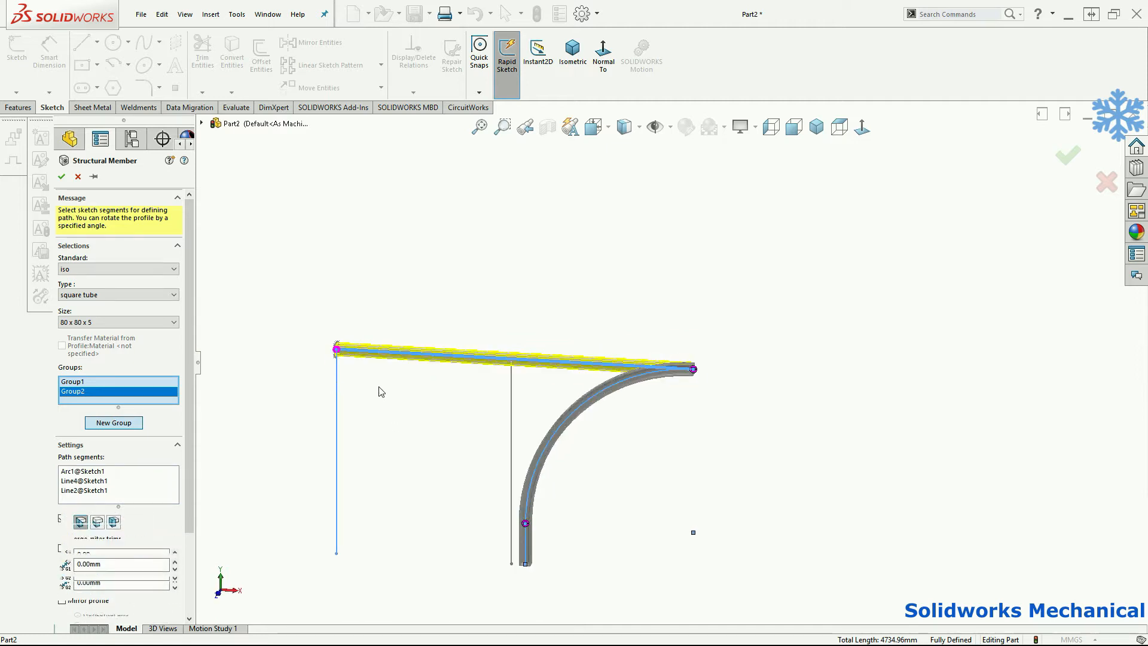
{"action": "middle_click_drag", "start_coordinate": [699, 415], "coordinate": [746, 415]}
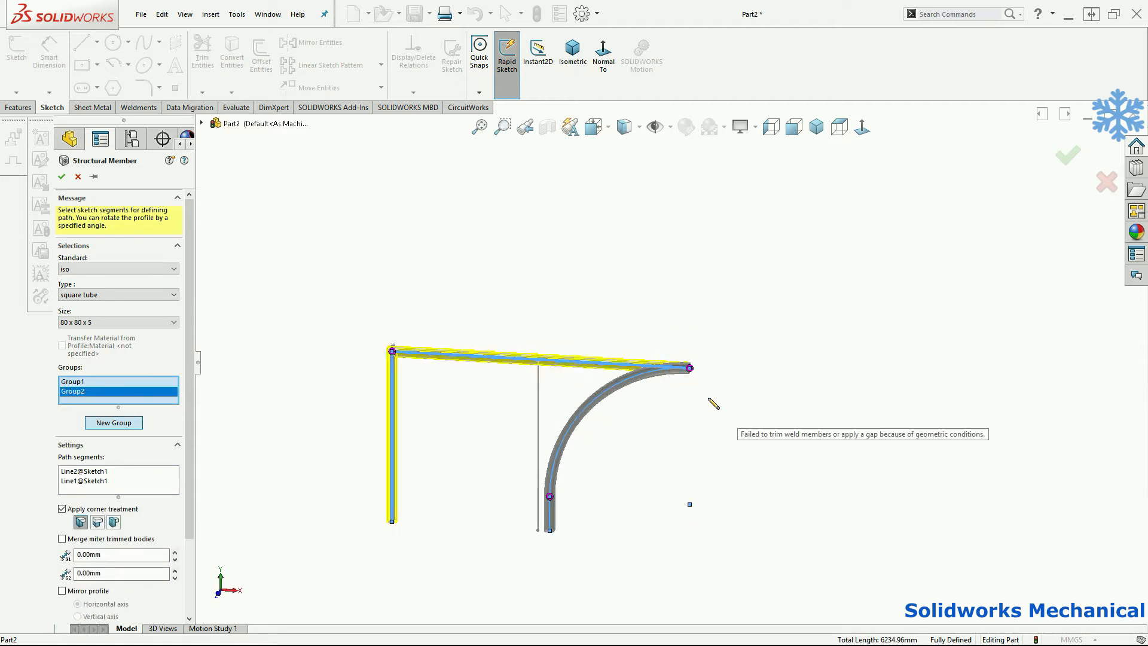
Add the middle post as a third group and create the square tube structural members
{"action": "left_click", "coordinate": [120, 425]}
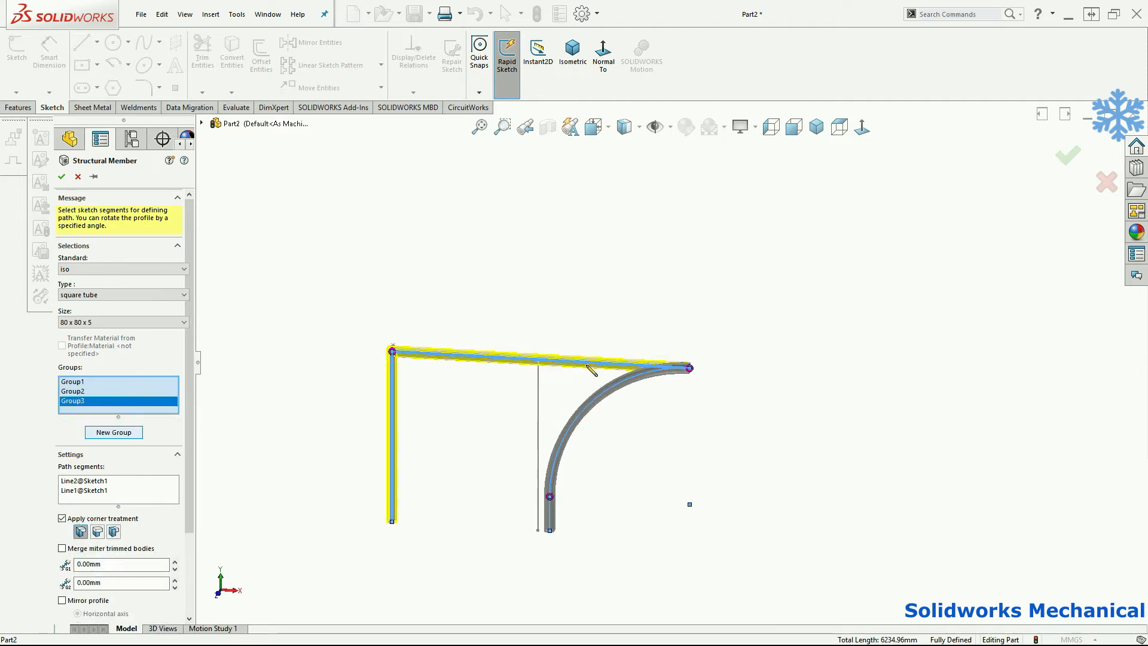
{"action": "left_click", "coordinate": [539, 394]}
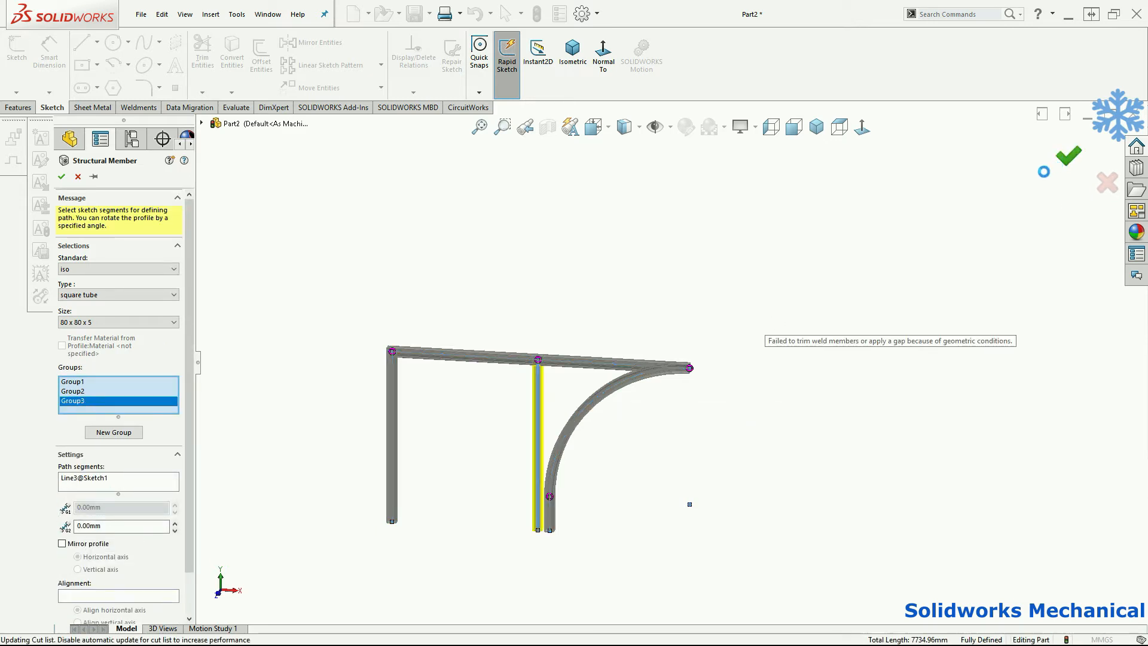
{"action": "scroll", "coordinate": [861, 393], "scroll_direction": "up", "scroll_amount": 2}
{"action": "middle_click", "coordinate": [778, 380]}
{"action": "middle_click", "coordinate": [779, 379]}
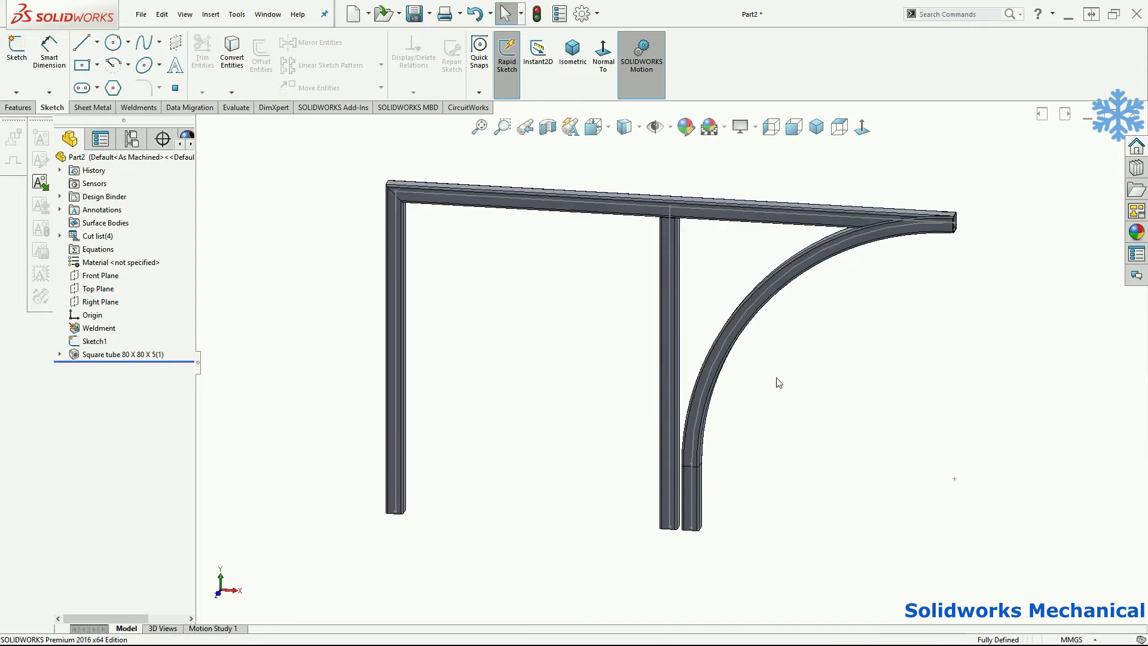
{"action": "left_click", "coordinate": [735, 210]}
{"action": "left_click", "coordinate": [765, 174]}
{"action": "scroll", "coordinate": [866, 306], "scroll_direction": "up", "scroll_amount": 1}
{"action": "middle_click", "coordinate": [865, 306]}
{"action": "middle_click", "coordinate": [865, 306]}
{"action": "scroll", "coordinate": [875, 317], "scroll_direction": "up", "scroll_amount": 2}
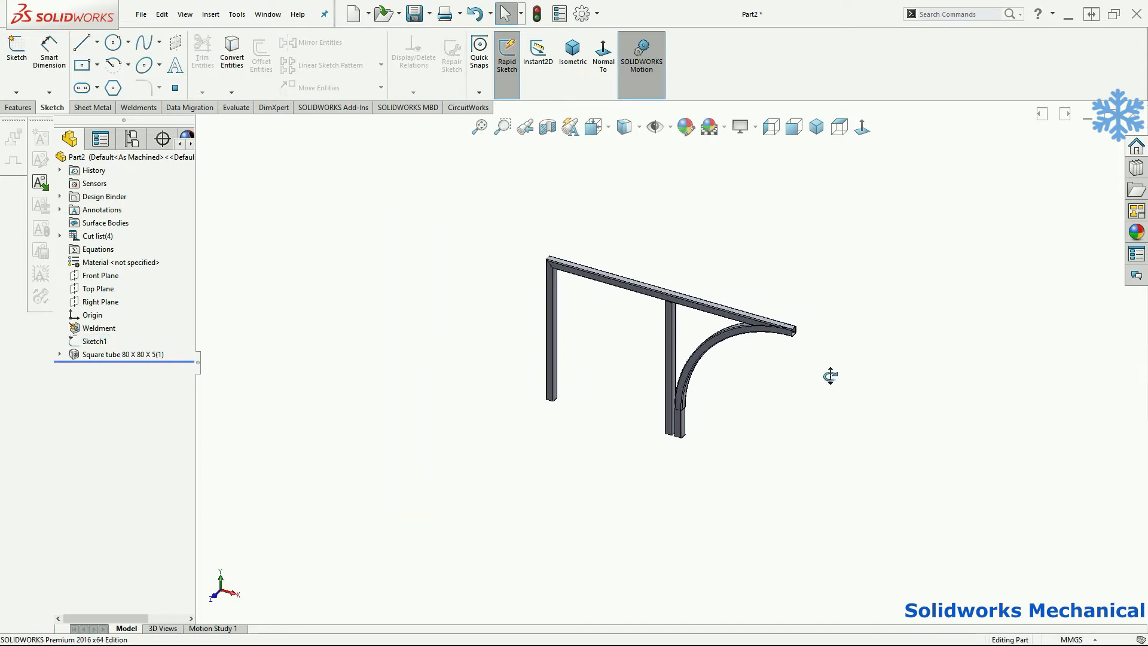
{"action": "left_click", "coordinate": [94, 341]}
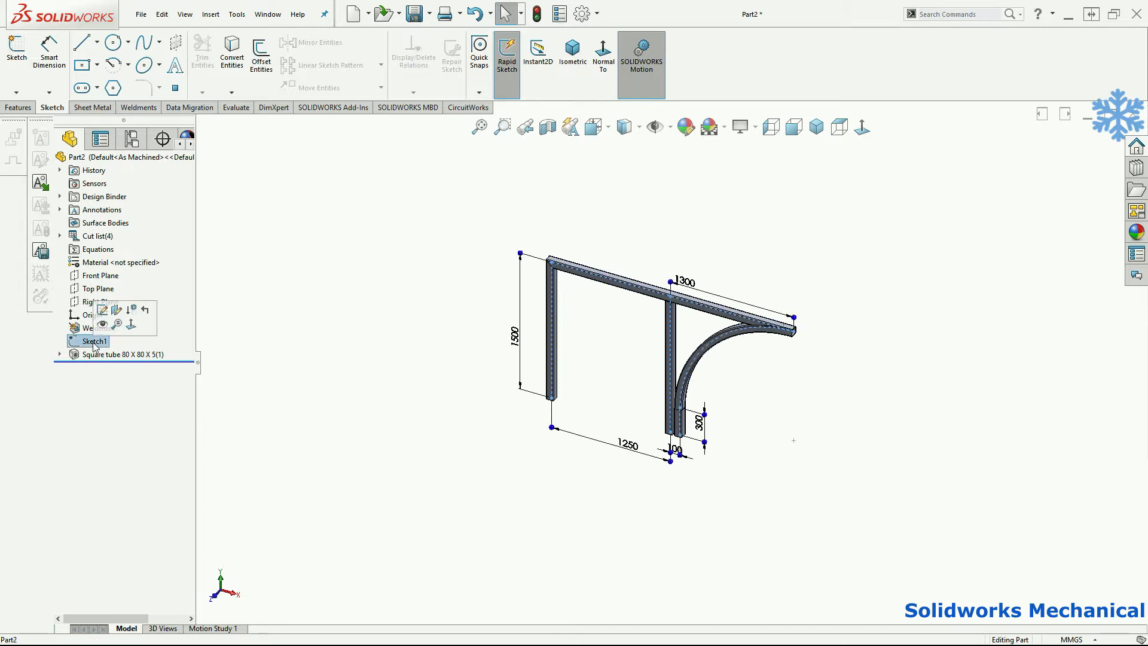
{"action": "left_click", "coordinate": [103, 309]}
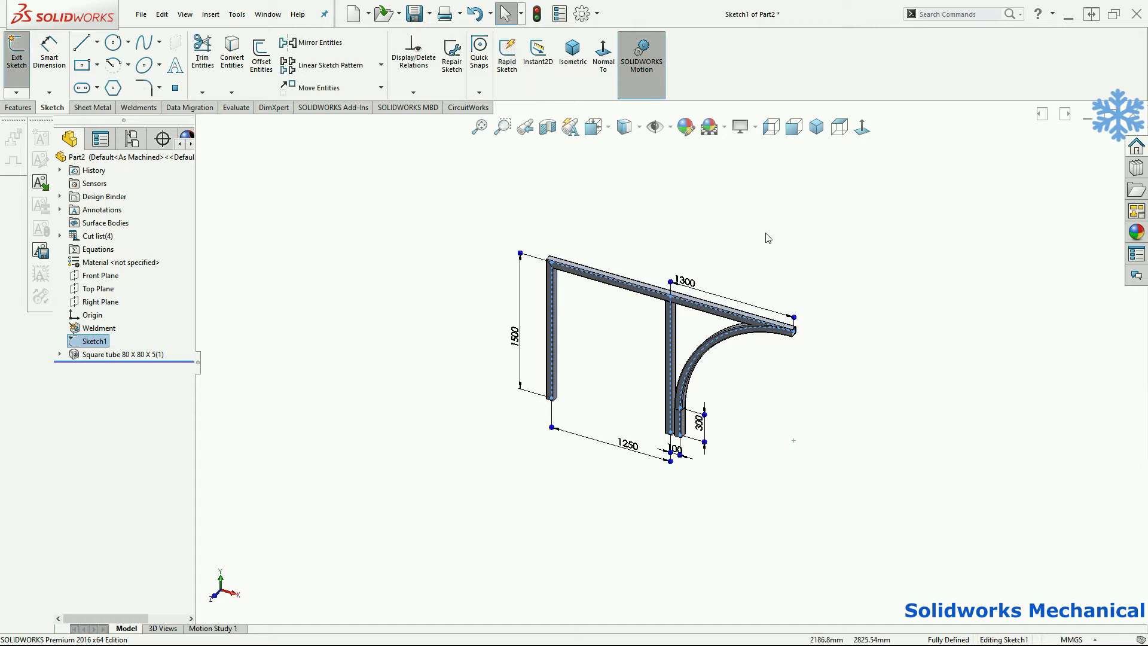
{"action": "left_click", "coordinate": [1076, 164]}
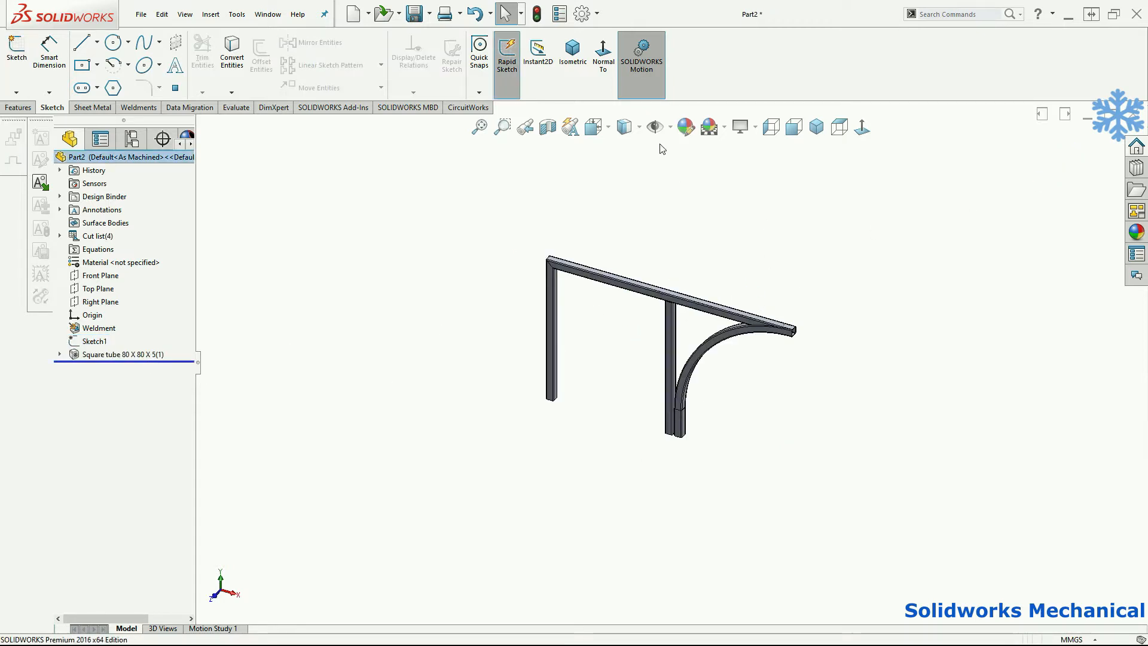
Turn on the display of the reference planes in the model
{"action": "left_click", "coordinate": [670, 128]}
{"action": "left_click", "coordinate": [654, 150]}
{"action": "left_click", "coordinate": [805, 183]}
{"action": "middle_click_drag", "start_coordinate": [597, 231], "coordinate": [587, 250]}
{"action": "scroll", "coordinate": [587, 250], "scroll_direction": "down", "scroll_amount": 1}
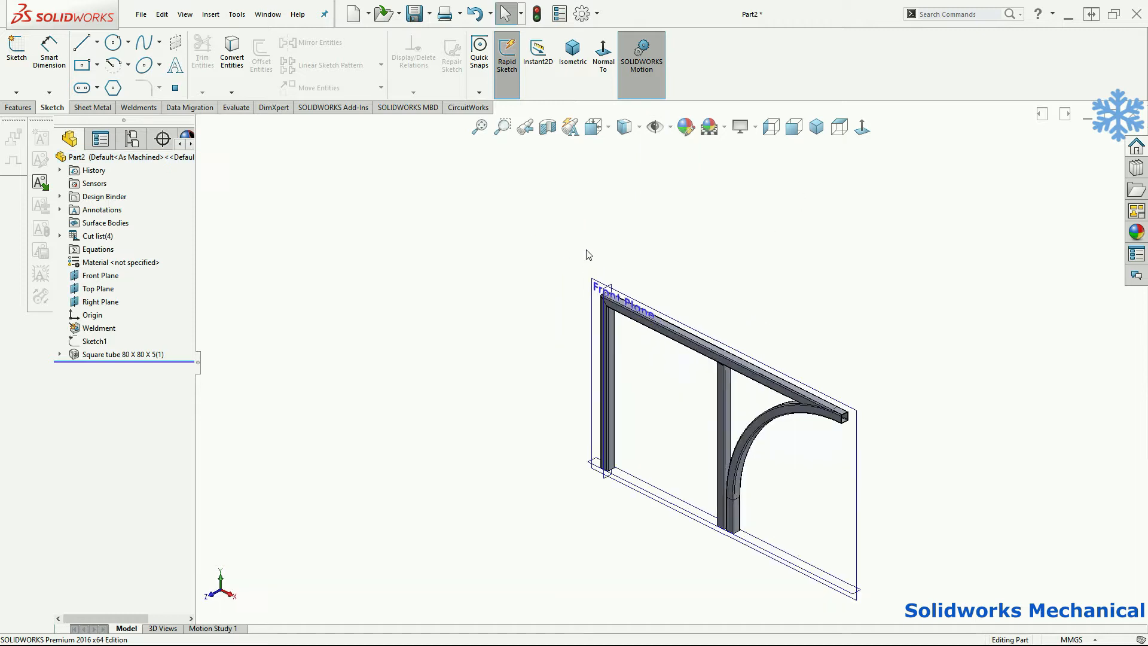
{"action": "scroll", "coordinate": [586, 254], "scroll_direction": "down", "scroll_amount": 1}
Sketch a horizontal construction line about 629 mm long from the origin on the Right Plane, and exit the sketch
{"action": "left_click", "coordinate": [629, 334]}
{"action": "left_click", "coordinate": [665, 293]}
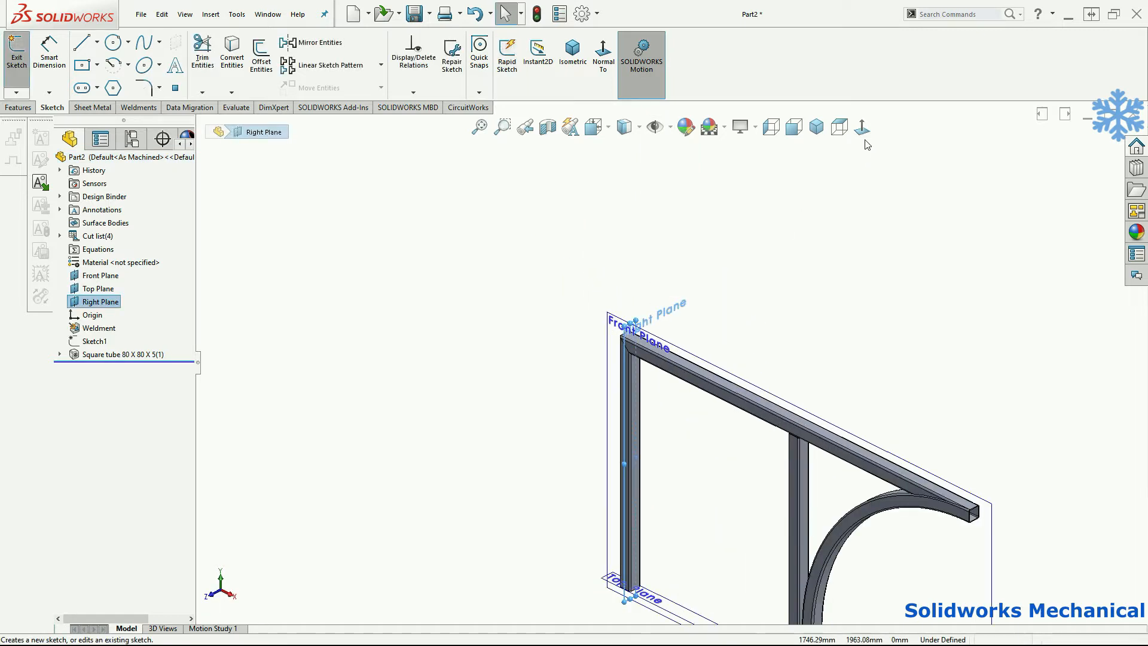
{"action": "left_click", "coordinate": [861, 130]}
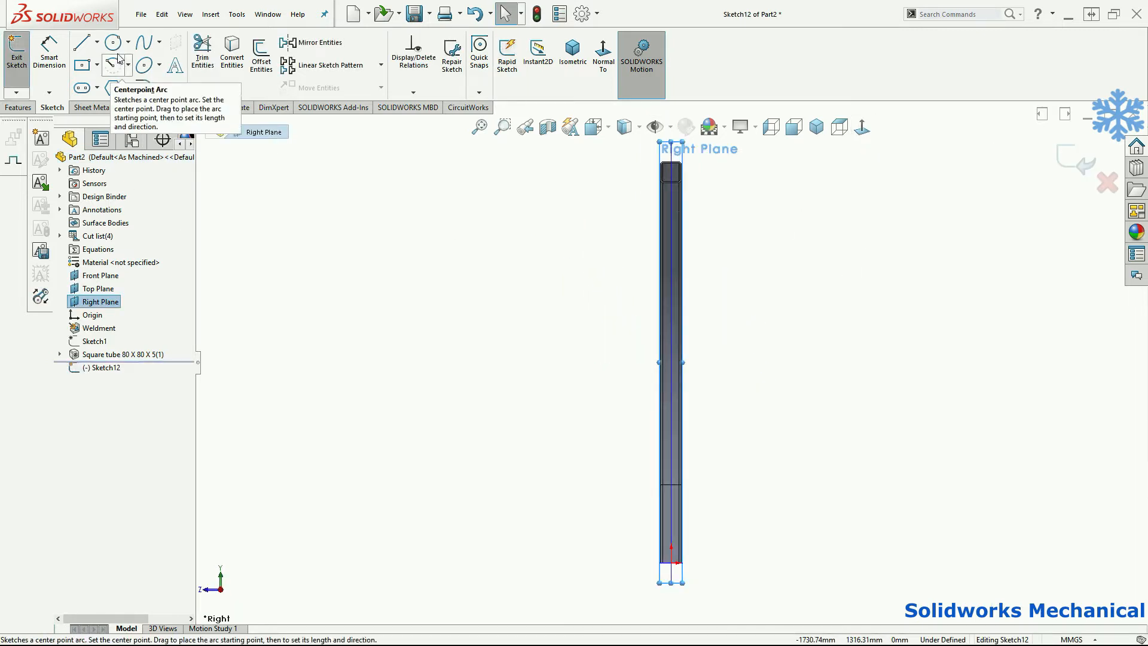
{"action": "left_click", "coordinate": [671, 562]}
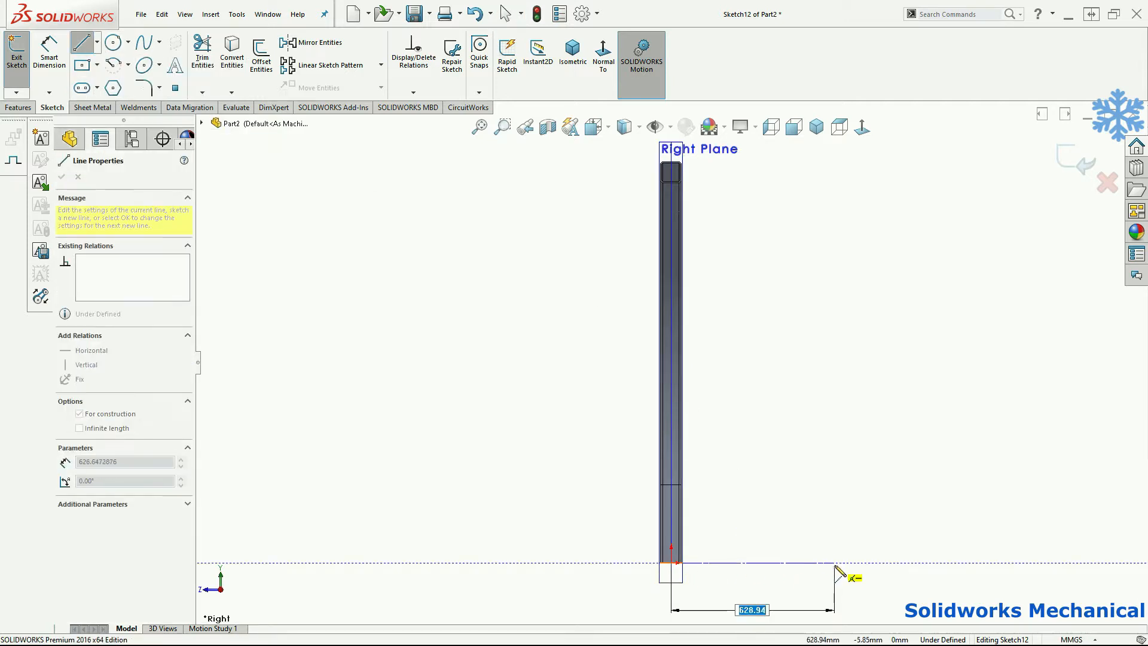
{"action": "left_click", "coordinate": [835, 563]}
{"action": "left_click", "coordinate": [1083, 155]}
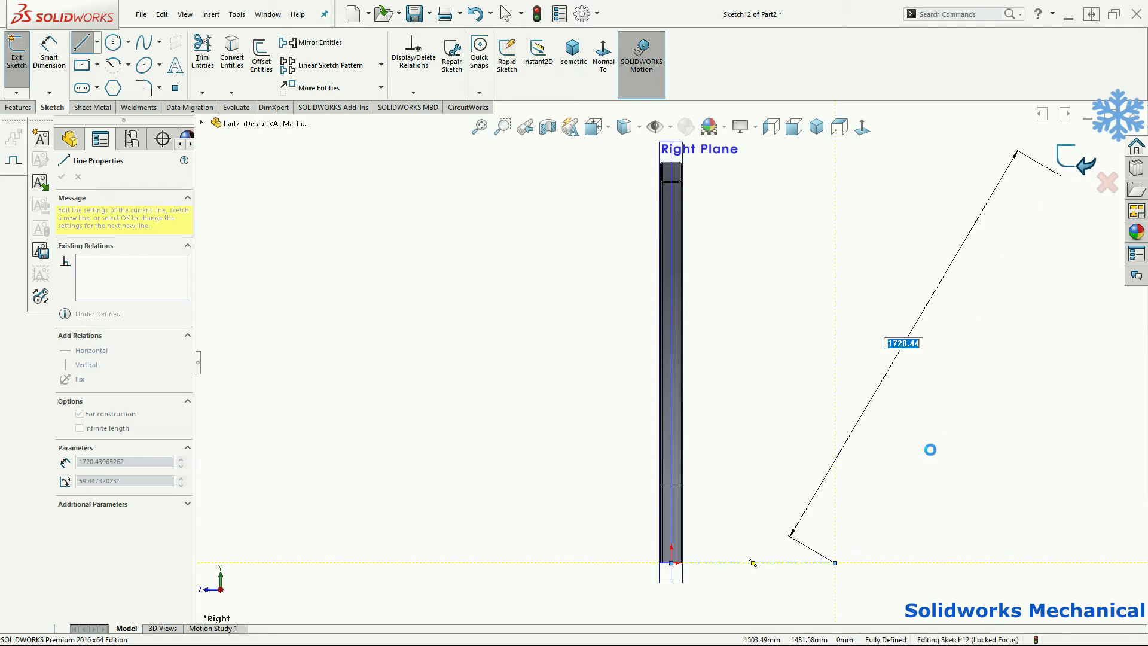
{"action": "key", "text": "f"}
{"action": "middle_click_drag", "start_coordinate": [759, 508], "coordinate": [671, 409]}
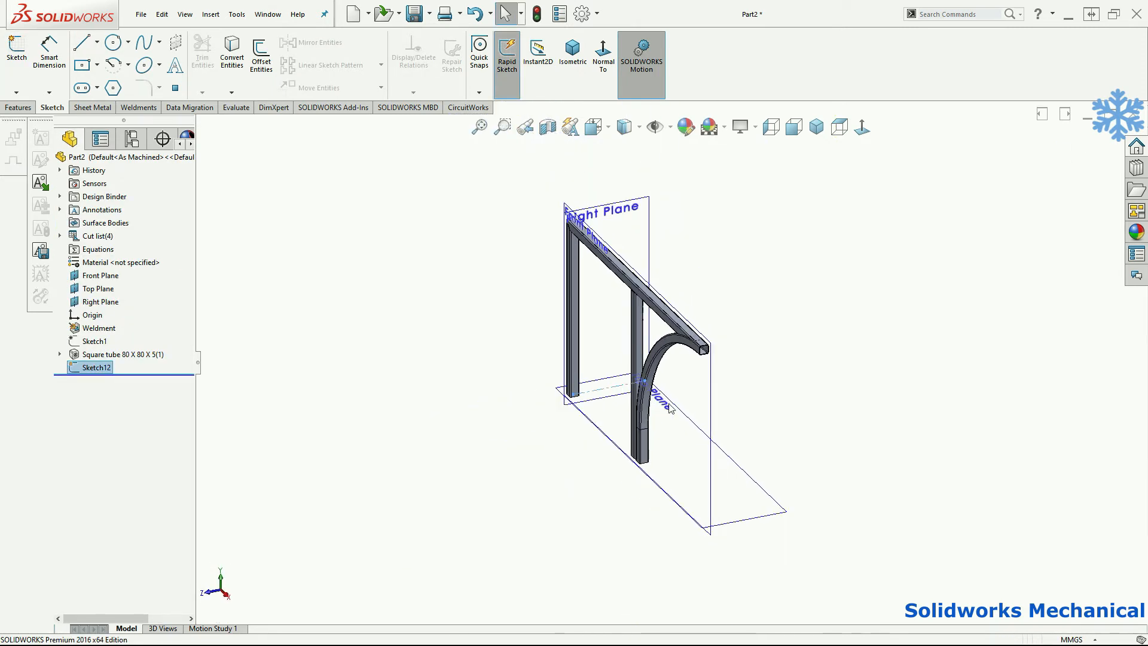
Start a linear pattern of bodies and select all four square tube bodies of the frame
{"action": "left_click", "coordinate": [127, 353]}
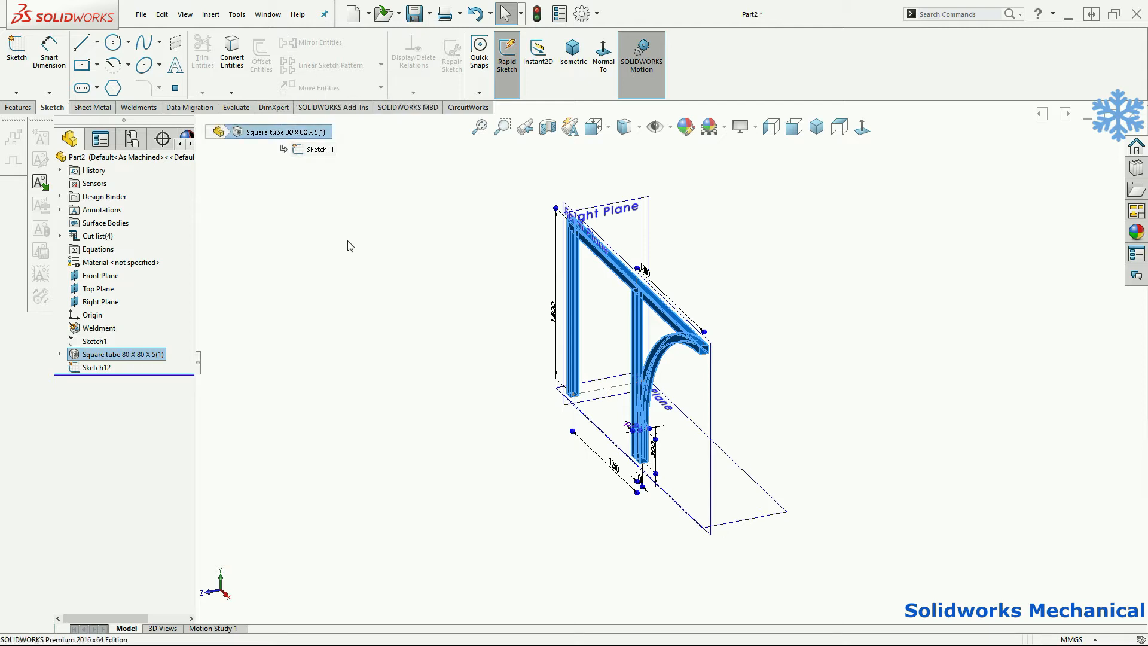
{"action": "left_click", "coordinate": [345, 222]}
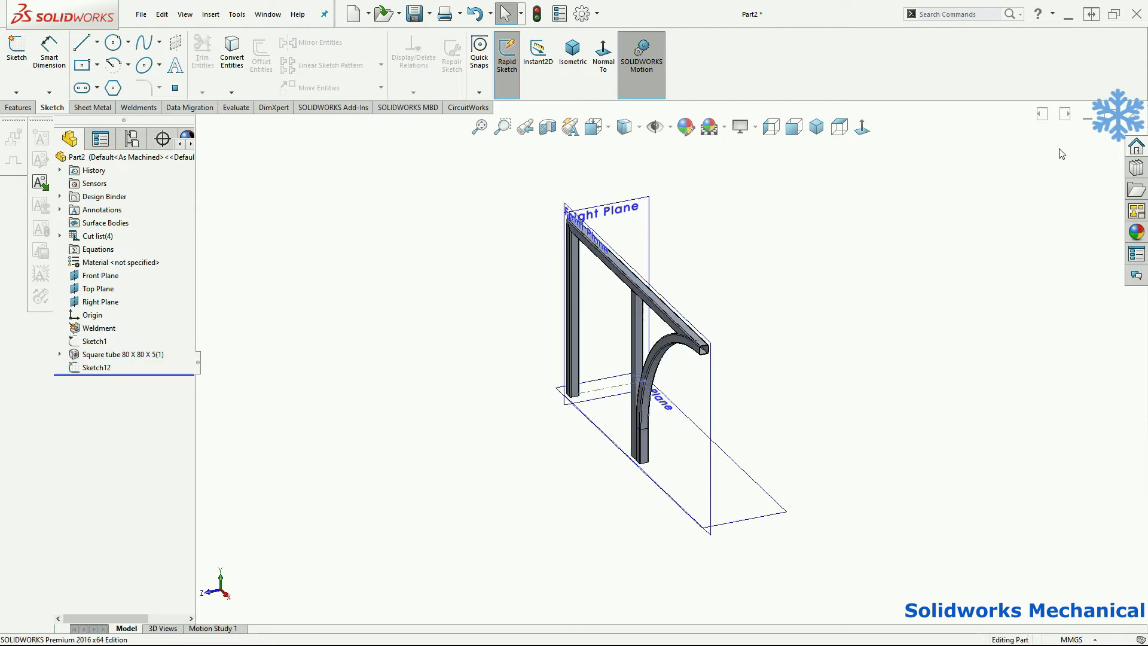
{"action": "left_click", "coordinate": [8, 108]}
{"action": "left_click", "coordinate": [127, 356]}
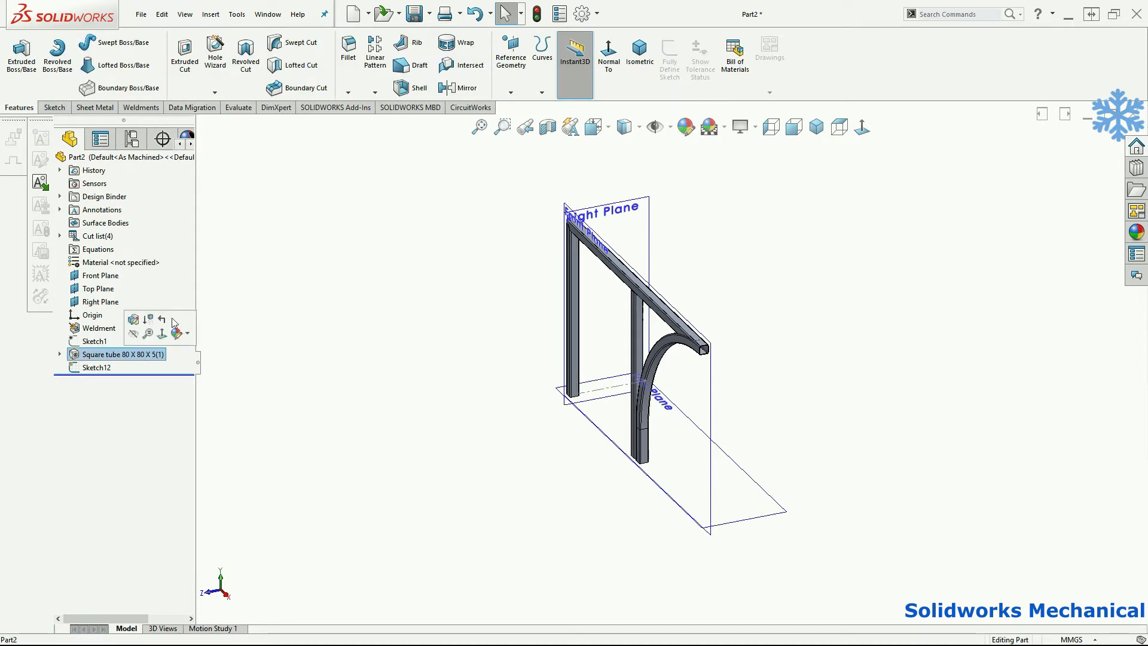
{"action": "left_click", "coordinate": [375, 54]}
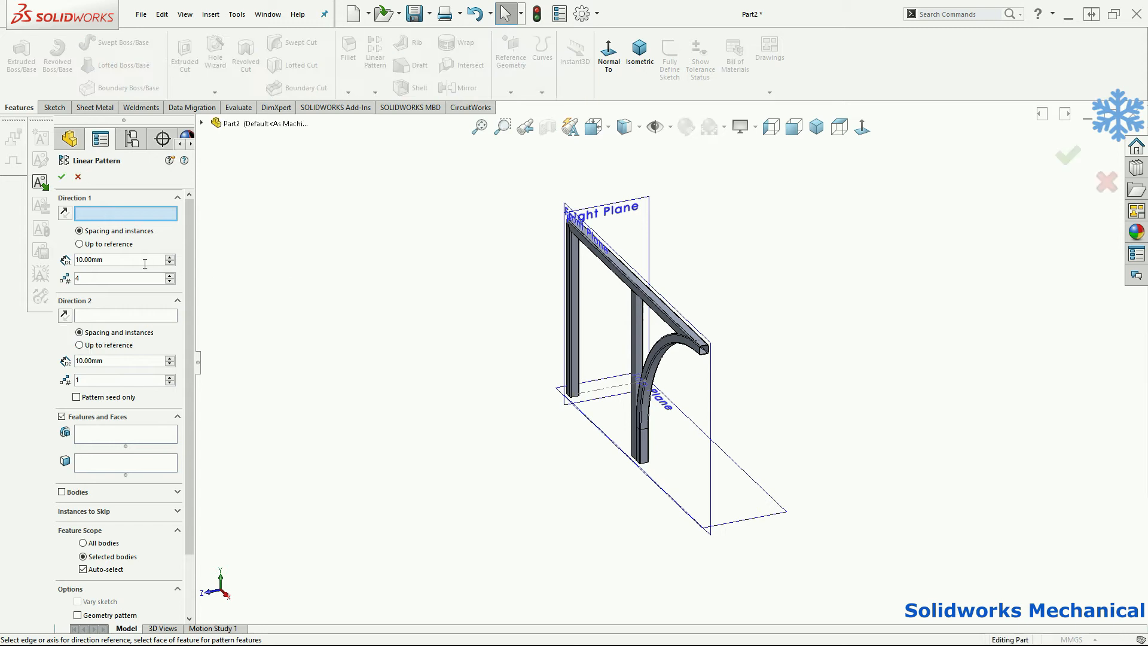
{"action": "left_click", "coordinate": [62, 493]}
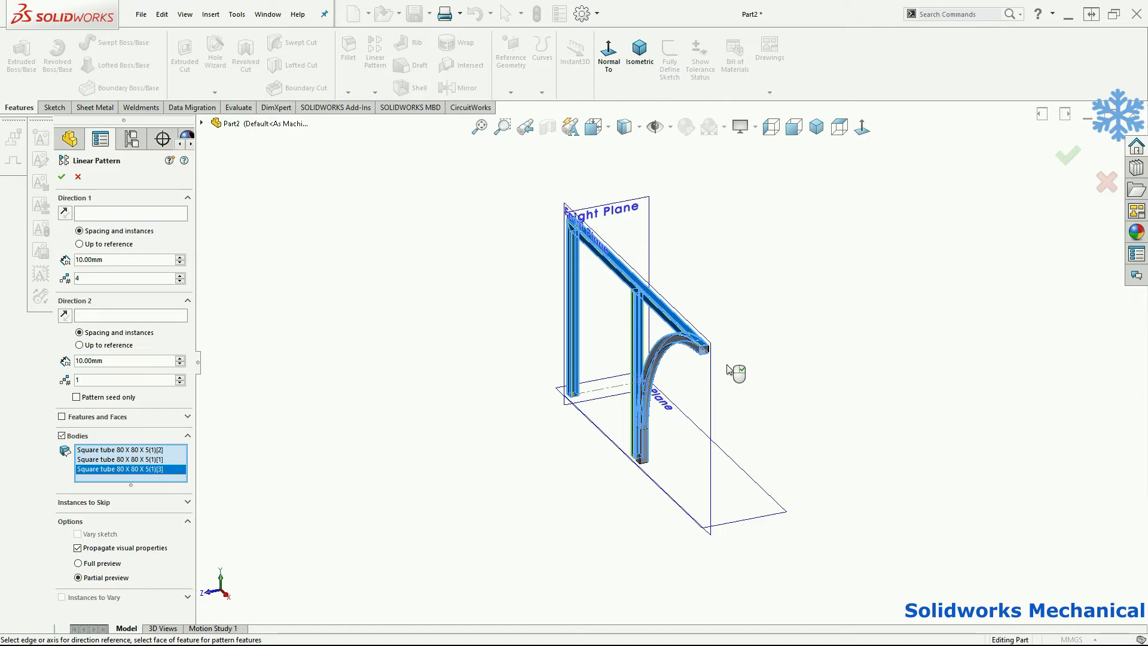
{"action": "middle_click_drag", "start_coordinate": [679, 371], "coordinate": [568, 372]}
{"action": "scroll", "coordinate": [651, 368], "scroll_direction": "down", "scroll_amount": 3}
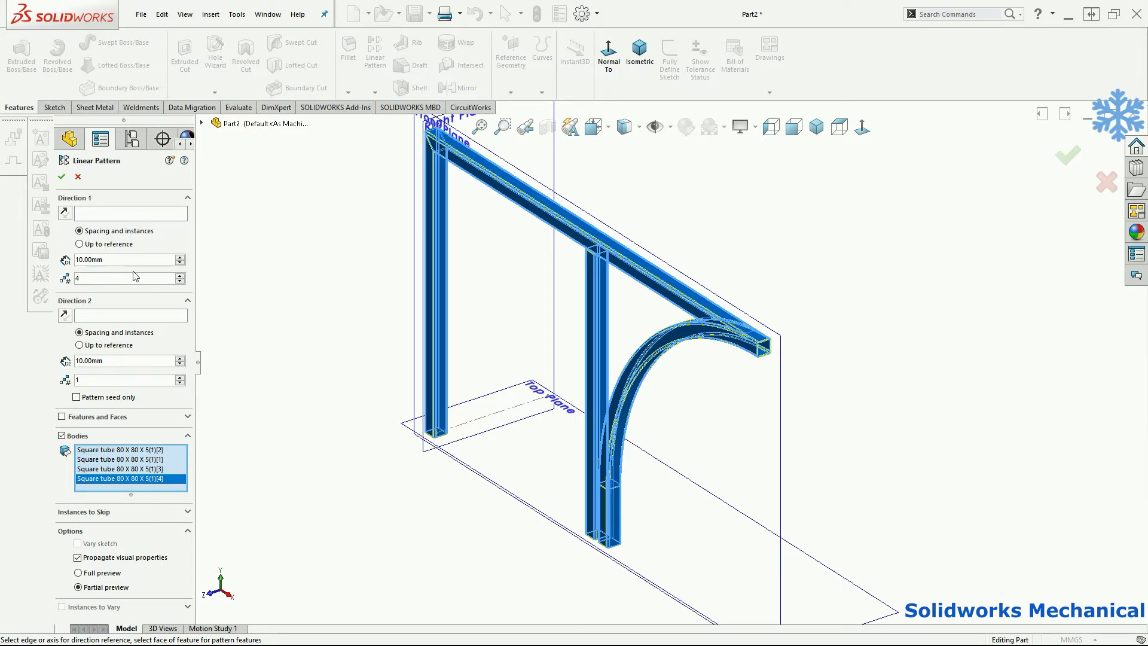
Pattern the frame along the construction line with 1500 mm spacing and 4 instances, reversing the direction
{"action": "left_click", "coordinate": [145, 215]}
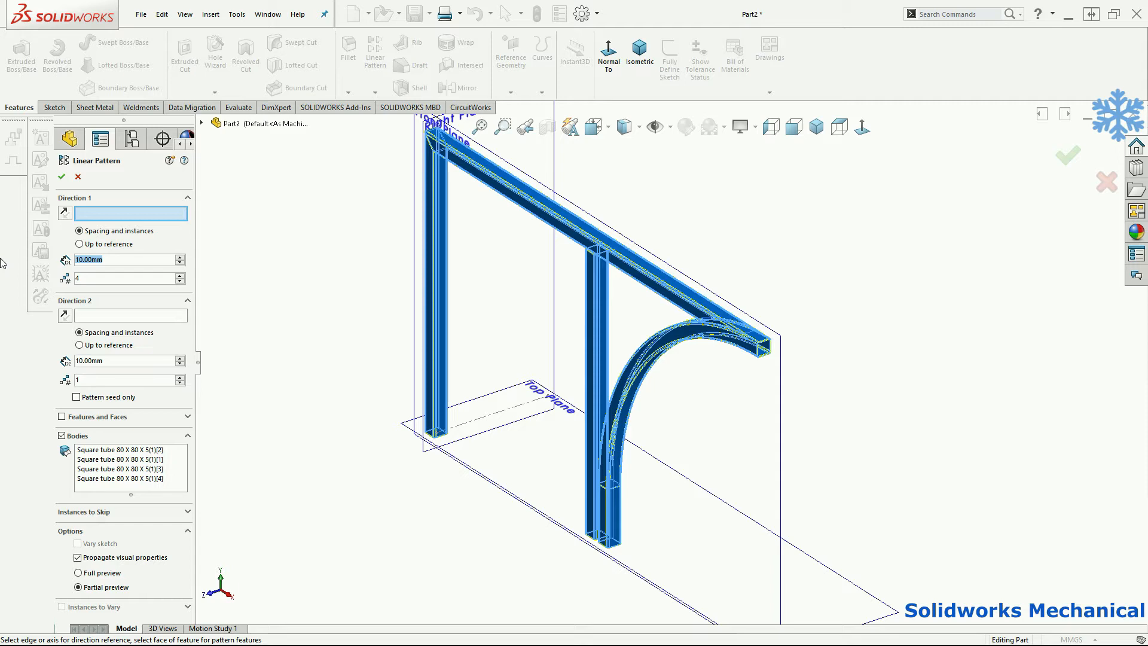
{"action": "type", "text": "150"}
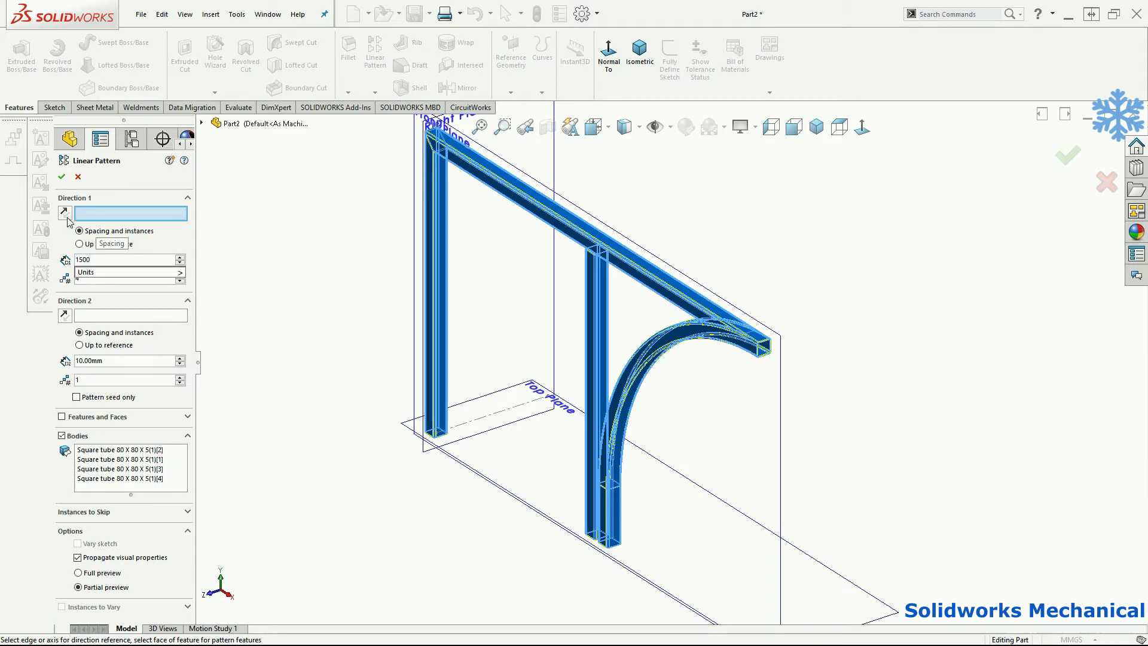
{"action": "left_click", "coordinate": [510, 414]}
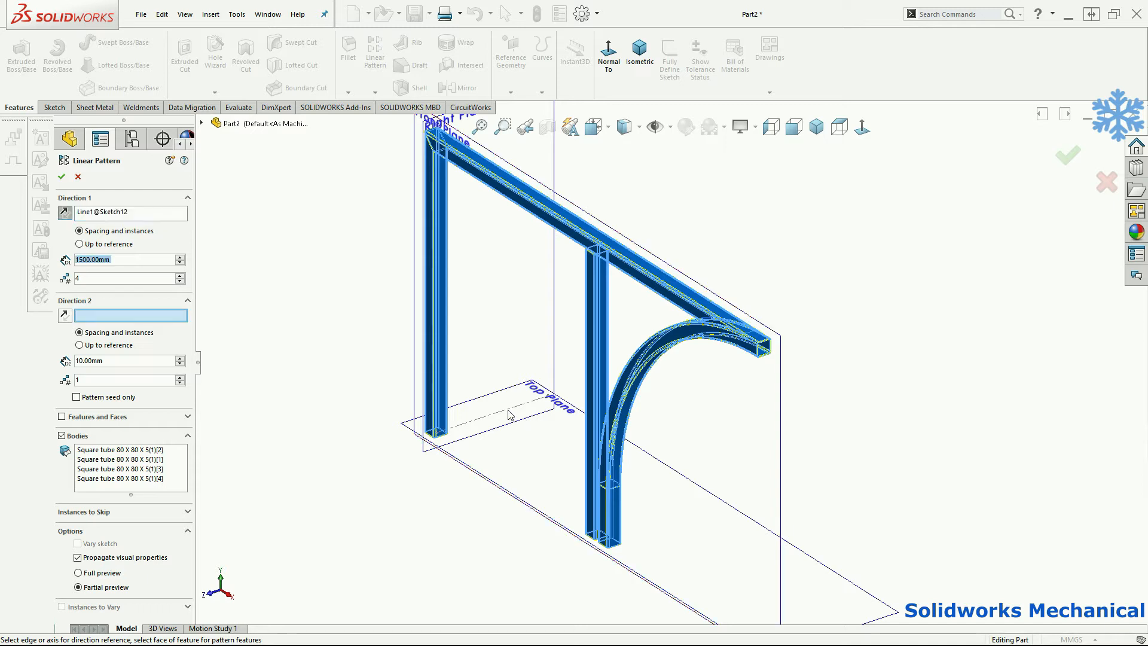
{"action": "scroll", "coordinate": [508, 424], "scroll_direction": "up", "scroll_amount": 5}
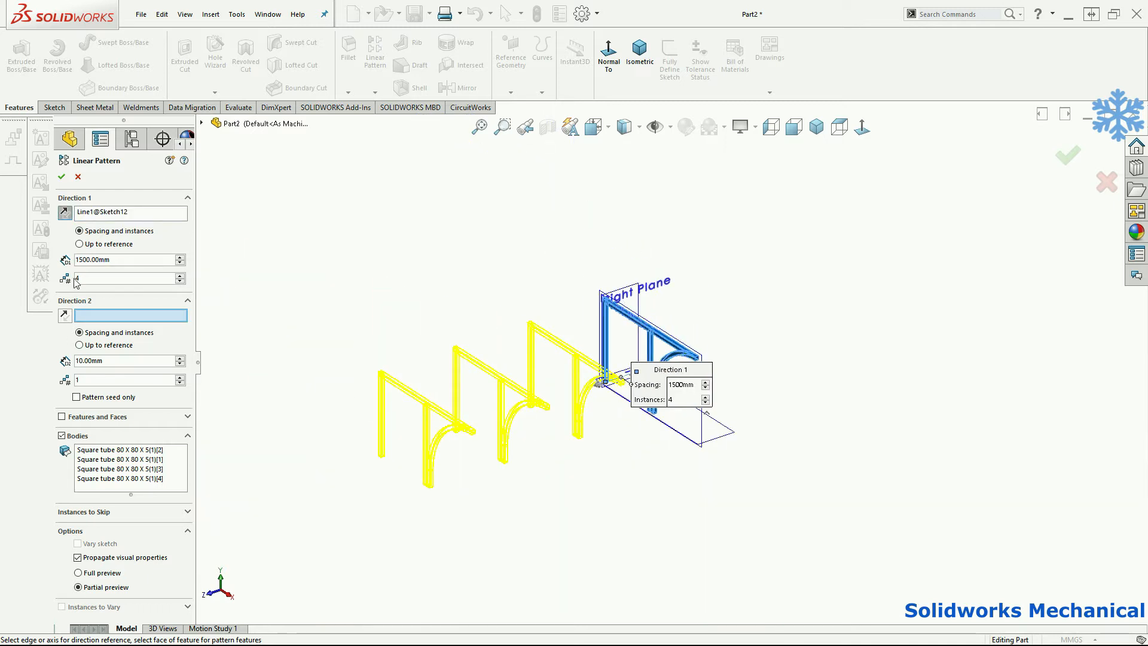
{"action": "left_click", "coordinate": [65, 213]}
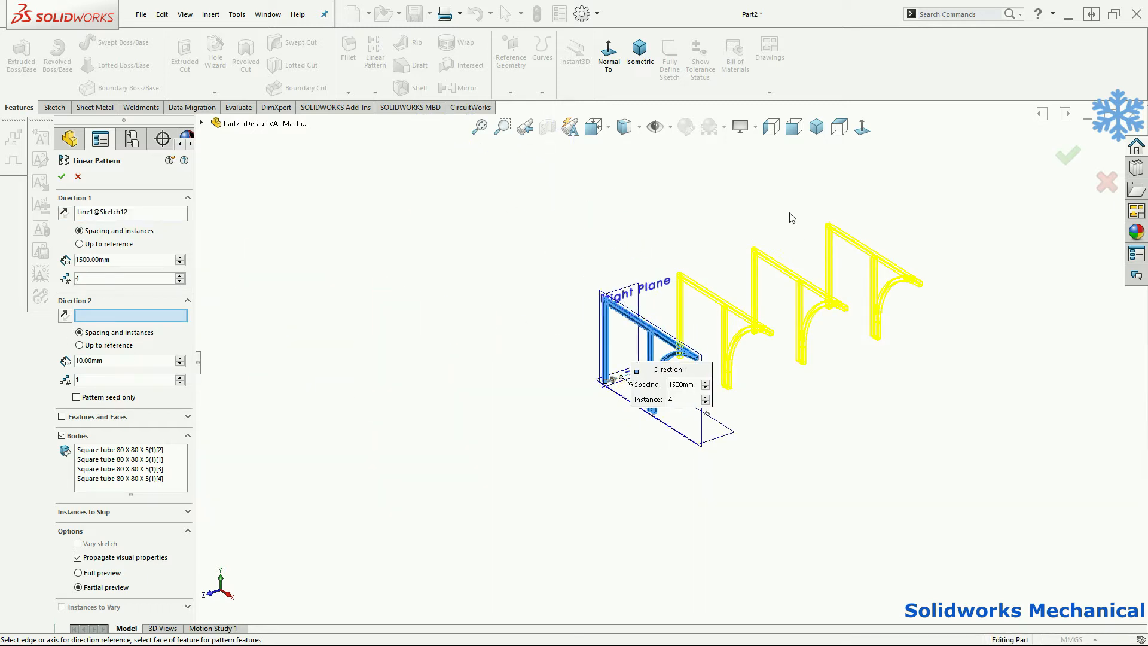
{"action": "scroll", "coordinate": [966, 142], "scroll_direction": "down", "scroll_amount": 2}
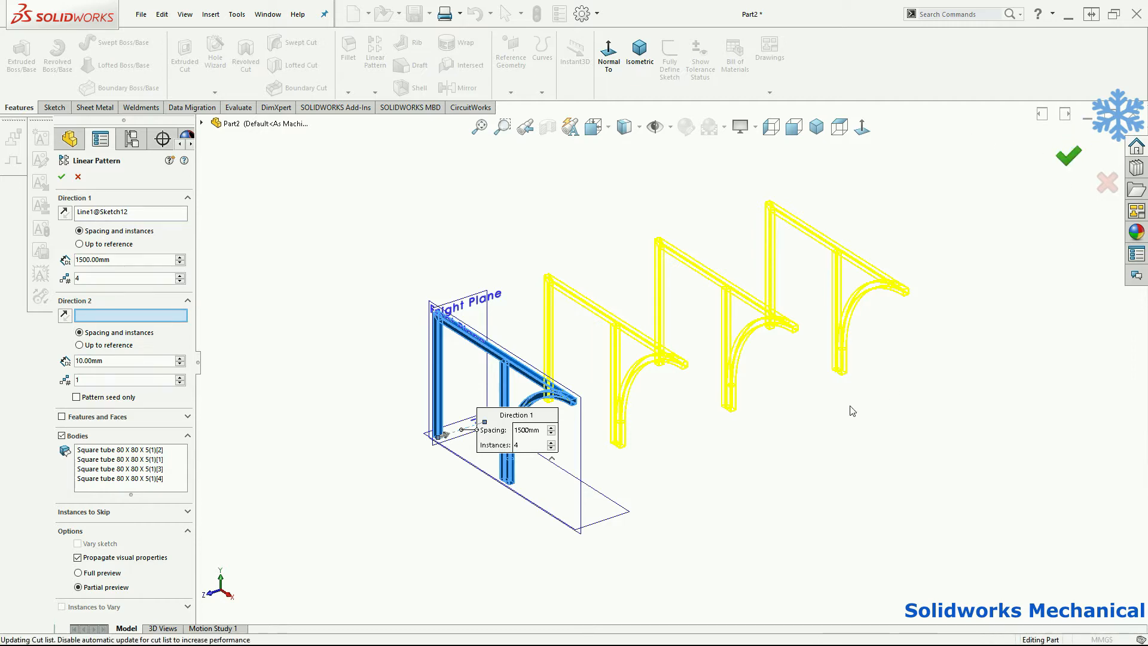
{"action": "key", "text": "Return"}
Create a reference plane on the upper face of the third frame's sloping beam
{"action": "middle_click_drag", "start_coordinate": [851, 410], "coordinate": [777, 323]}
{"action": "scroll", "coordinate": [669, 314], "scroll_direction": "down", "scroll_amount": 5}
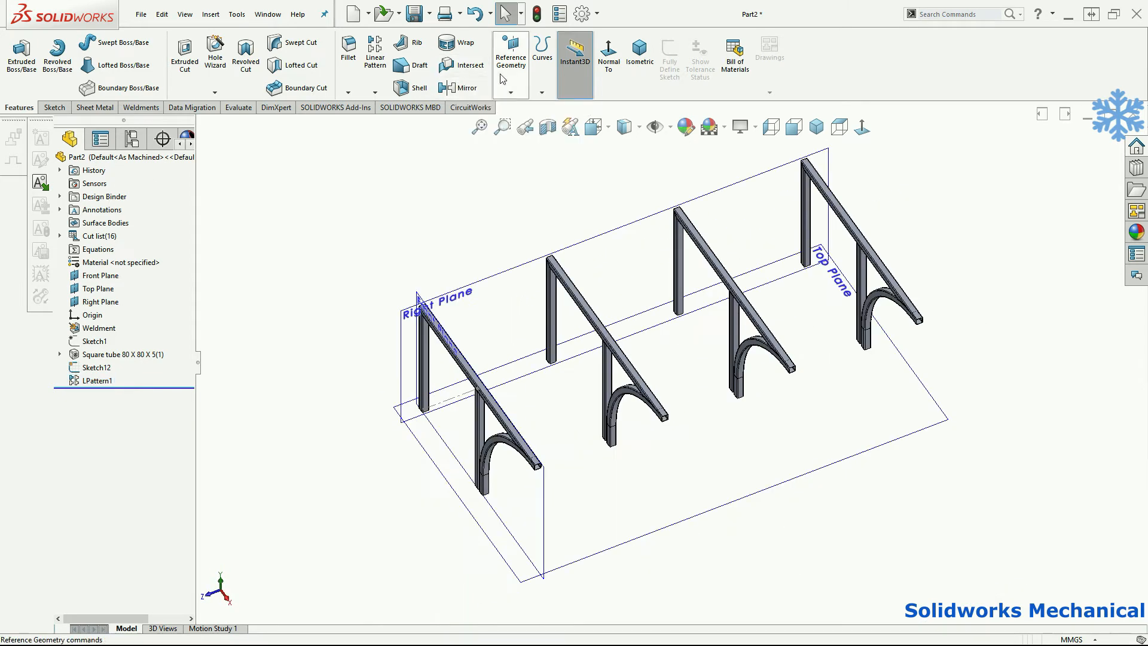
{"action": "left_click", "coordinate": [507, 85]}
{"action": "left_click", "coordinate": [519, 109]}
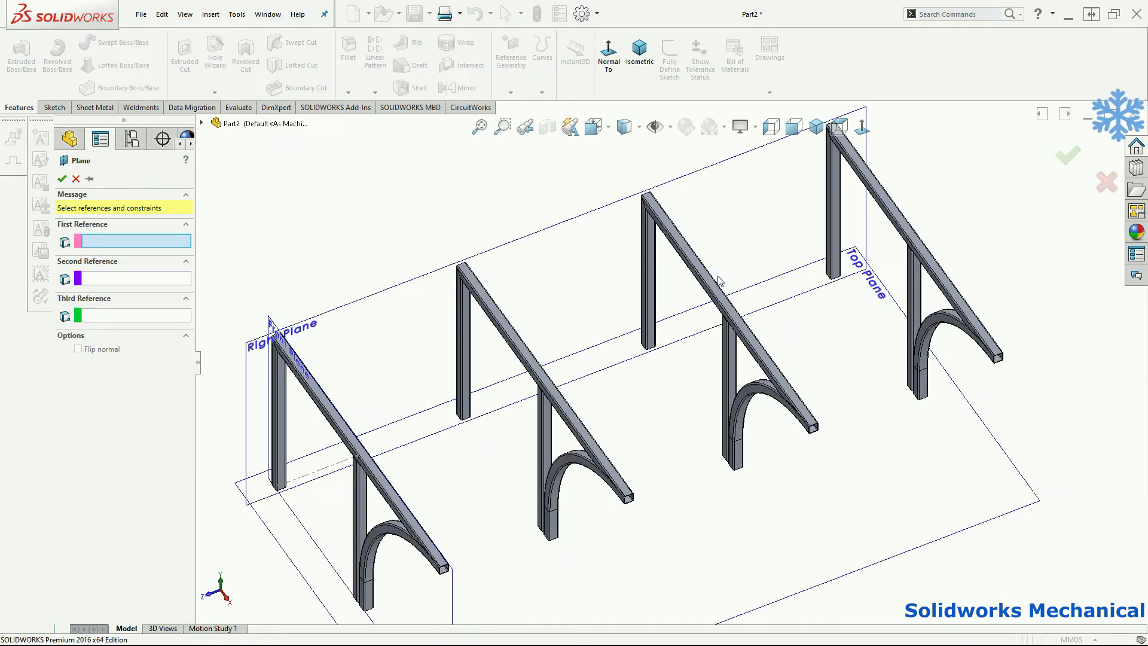
{"action": "left_click", "coordinate": [716, 294]}
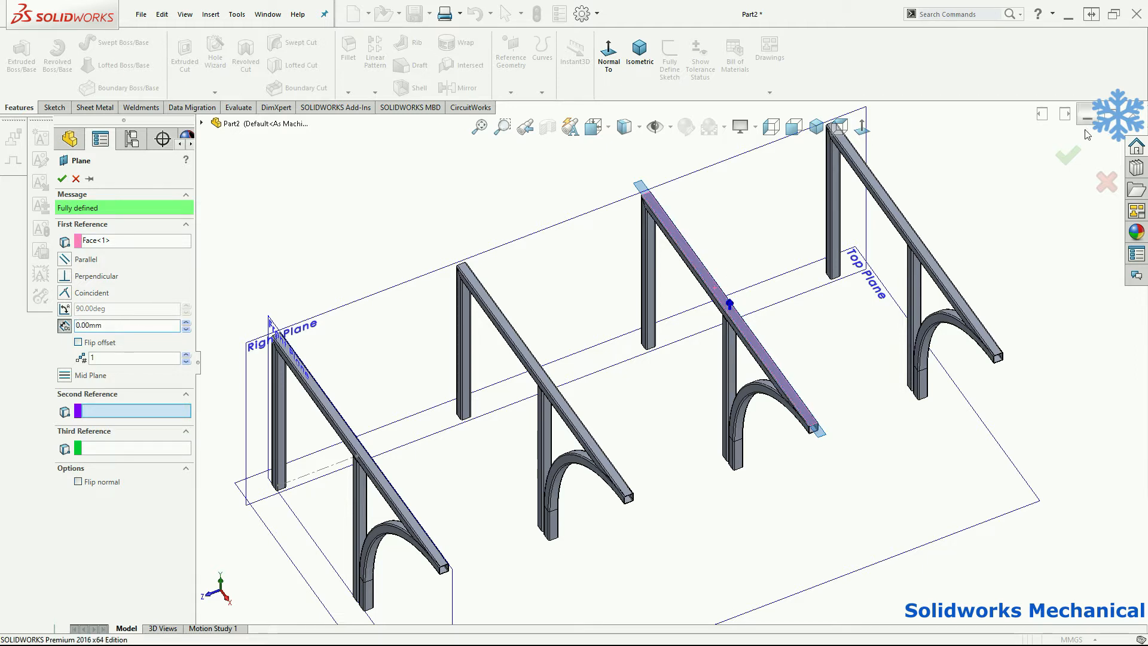
{"action": "key", "text": "Return"}
Hide the default reference planes and enlarge the new plane so it spans all four frames
{"action": "left_click", "coordinate": [656, 127]}
{"action": "left_click", "coordinate": [654, 152]}
{"action": "left_click", "coordinate": [760, 231]}
{"action": "left_click", "coordinate": [718, 325]}
{"action": "left_click_drag", "start_coordinate": [724, 316], "coordinate": [986, 214]}
Sketch a center rectangle about 3380 mm wide on the new plane, enclosing all four sloping beams
{"action": "middle_click_drag", "start_coordinate": [920, 262], "coordinate": [956, 324]}
{"action": "left_click", "coordinate": [855, 287]}
{"action": "right_click", "coordinate": [858, 291]}
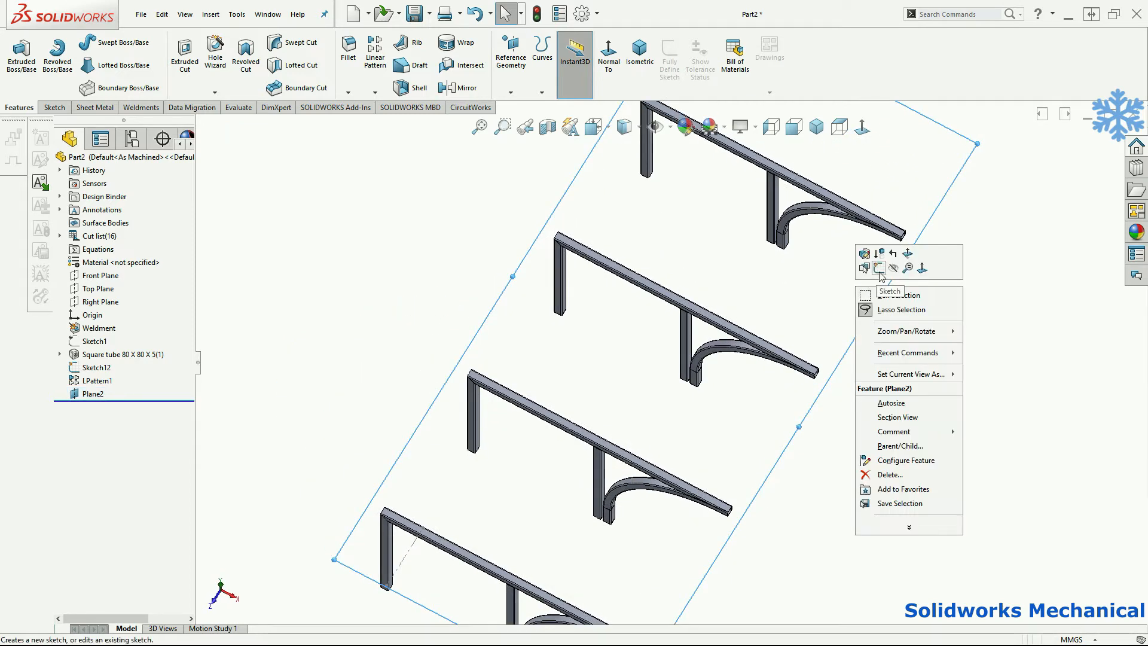
{"action": "left_click", "coordinate": [866, 256]}
{"action": "left_click", "coordinate": [82, 65]}
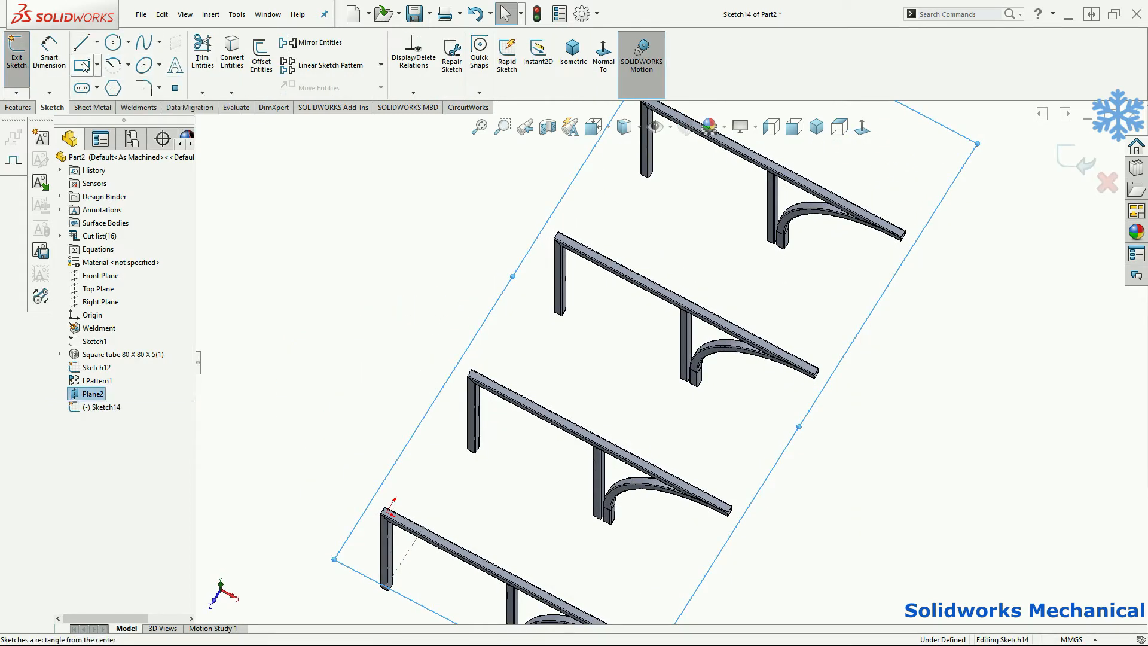
{"action": "left_click", "coordinate": [619, 342]}
{"action": "scroll", "coordinate": [913, 180], "scroll_direction": "up", "scroll_amount": 2}
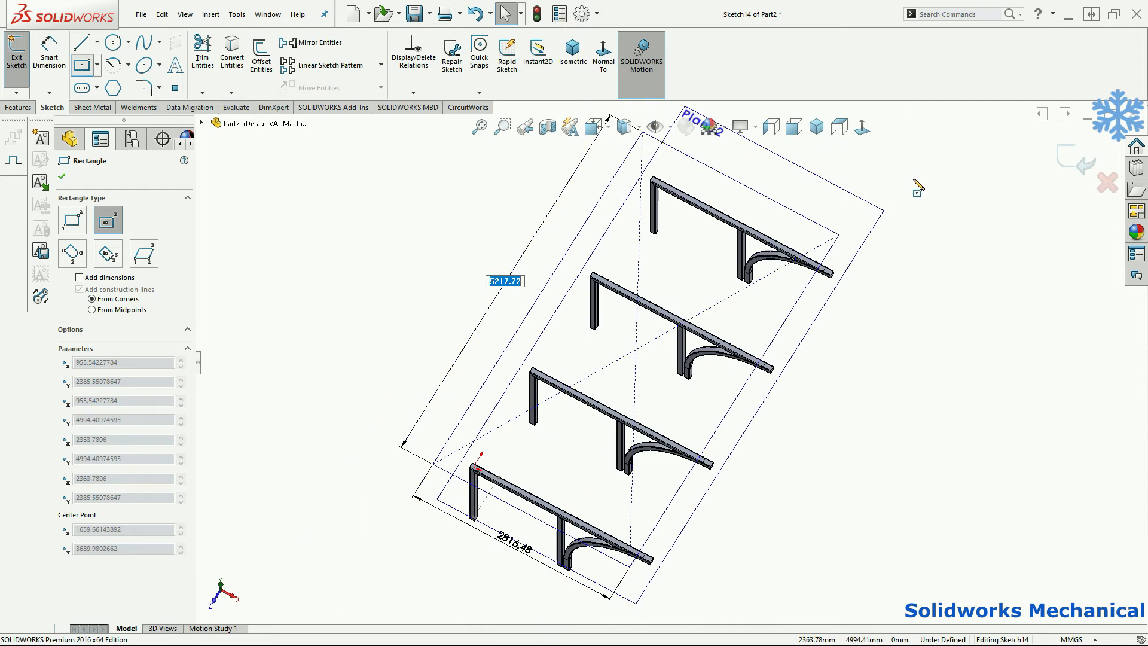
{"action": "left_click", "coordinate": [854, 253]}
Dimension the rectangle's edge beyond the last patterned frame at 250 mm from that frame's beam edge
{"action": "right_click_drag", "start_coordinate": [913, 353], "coordinate": [912, 305]}
{"action": "scroll", "coordinate": [812, 222], "scroll_direction": "down", "scroll_amount": 8}
{"action": "left_click", "coordinate": [862, 130]}
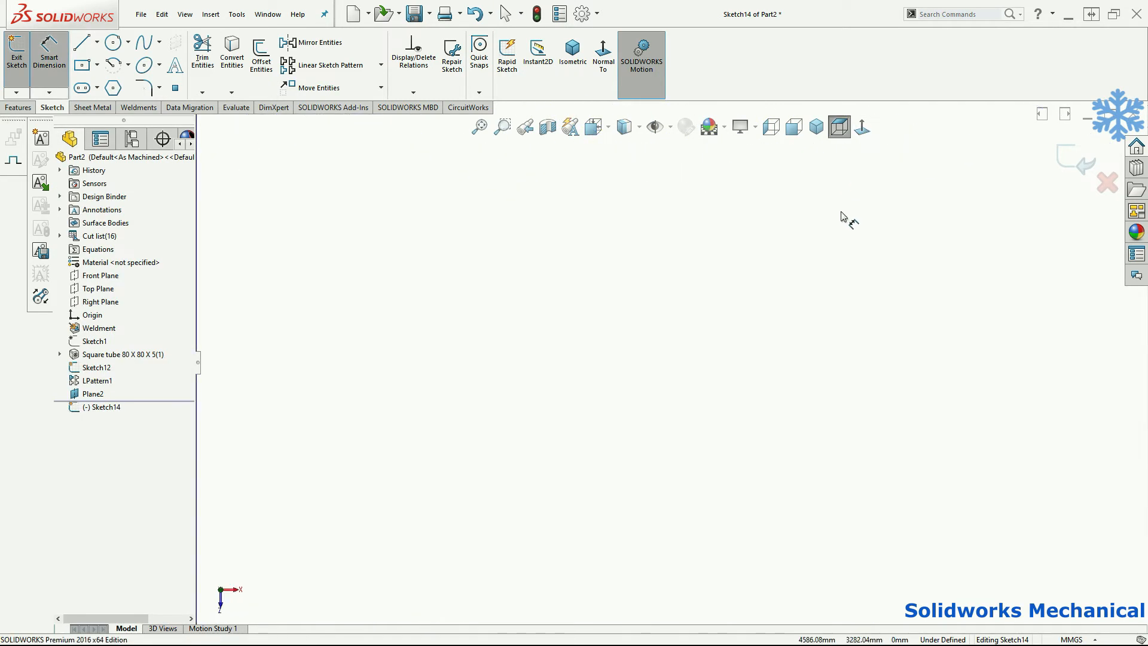
{"action": "scroll", "coordinate": [736, 272], "scroll_direction": "down", "scroll_amount": 5}
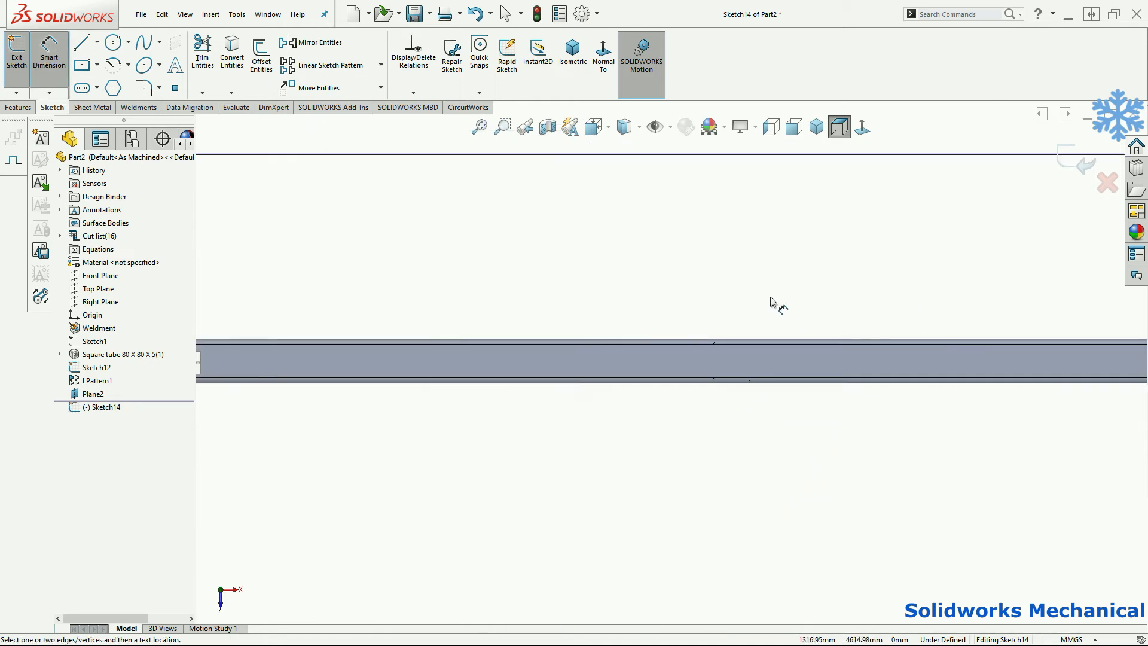
{"action": "left_click", "coordinate": [707, 339]}
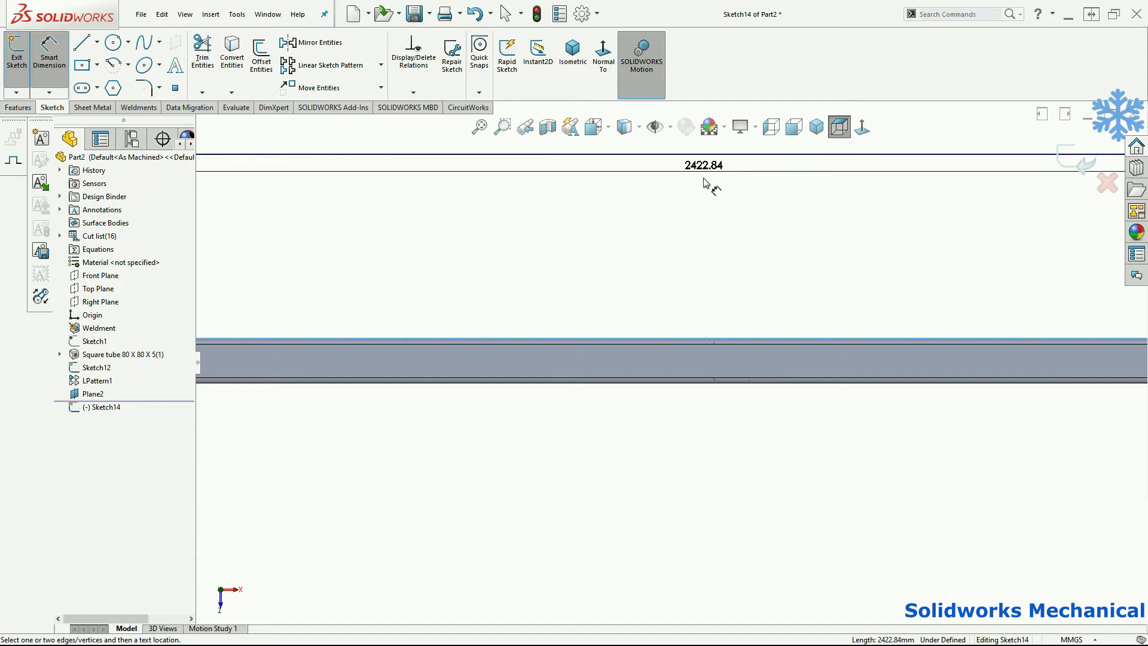
{"action": "left_click", "coordinate": [710, 154]}
{"action": "left_click", "coordinate": [686, 265]}
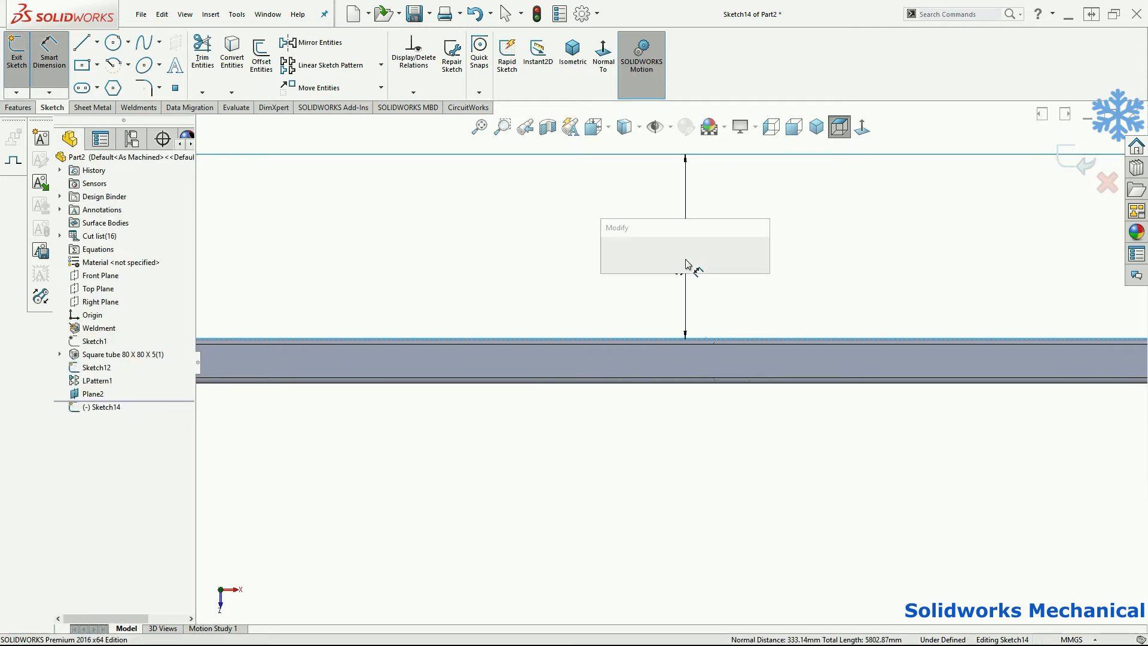
{"action": "key", "text": "Return"}
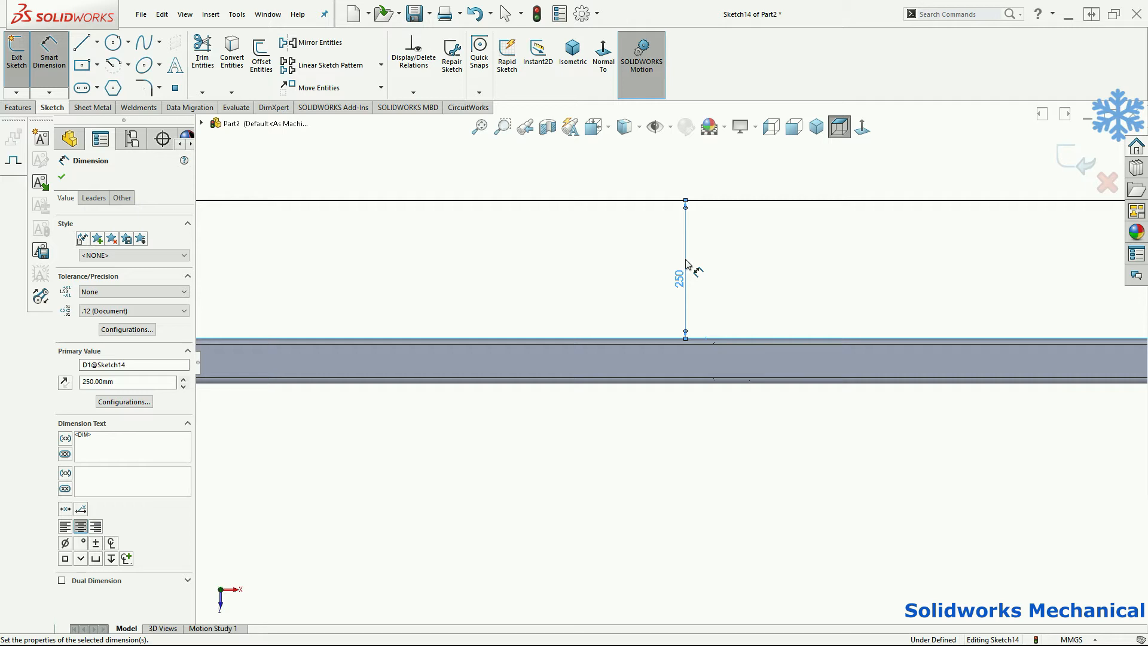
{"action": "key", "text": "f"}
Dimension the rectangle's edge outside the original frame at 250 mm from that frame's beam edge
{"action": "left_click", "coordinate": [722, 572]}
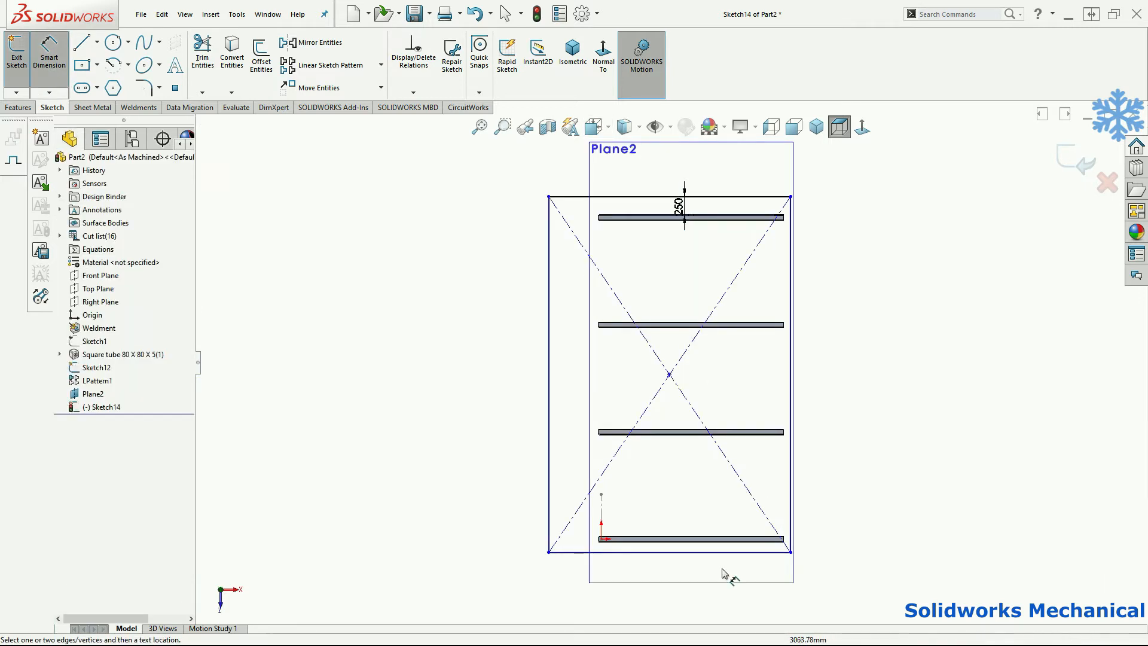
{"action": "left_click", "coordinate": [658, 553]}
{"action": "scroll", "coordinate": [660, 553], "scroll_direction": "down", "scroll_amount": 10}
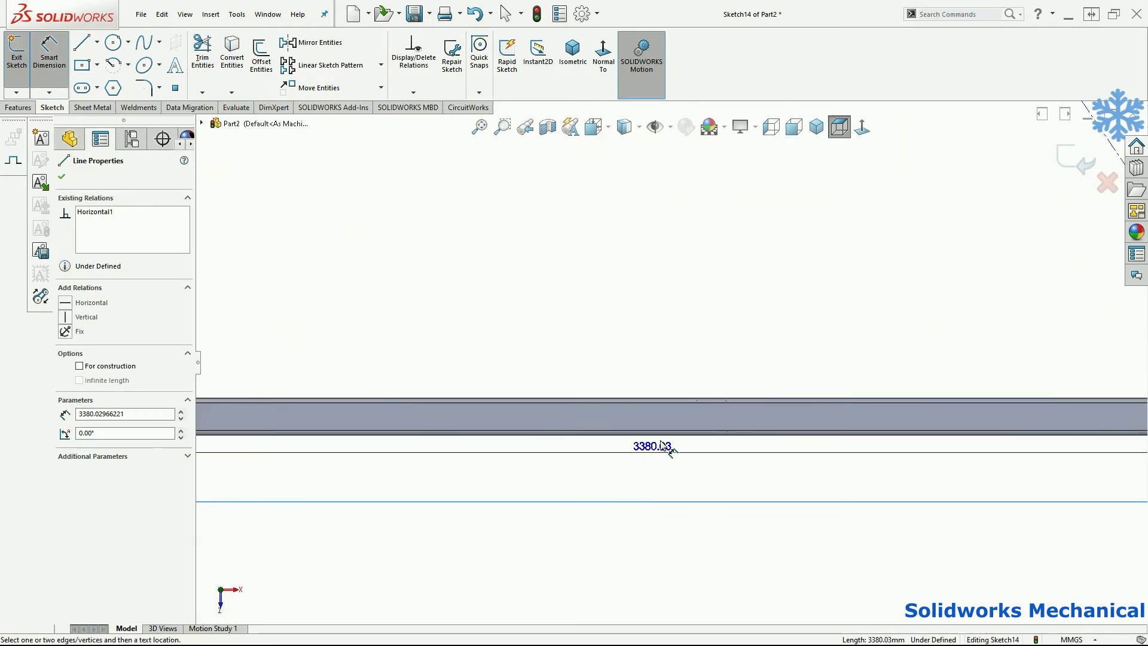
{"action": "left_click", "coordinate": [663, 436]}
{"action": "left_click", "coordinate": [663, 478]}
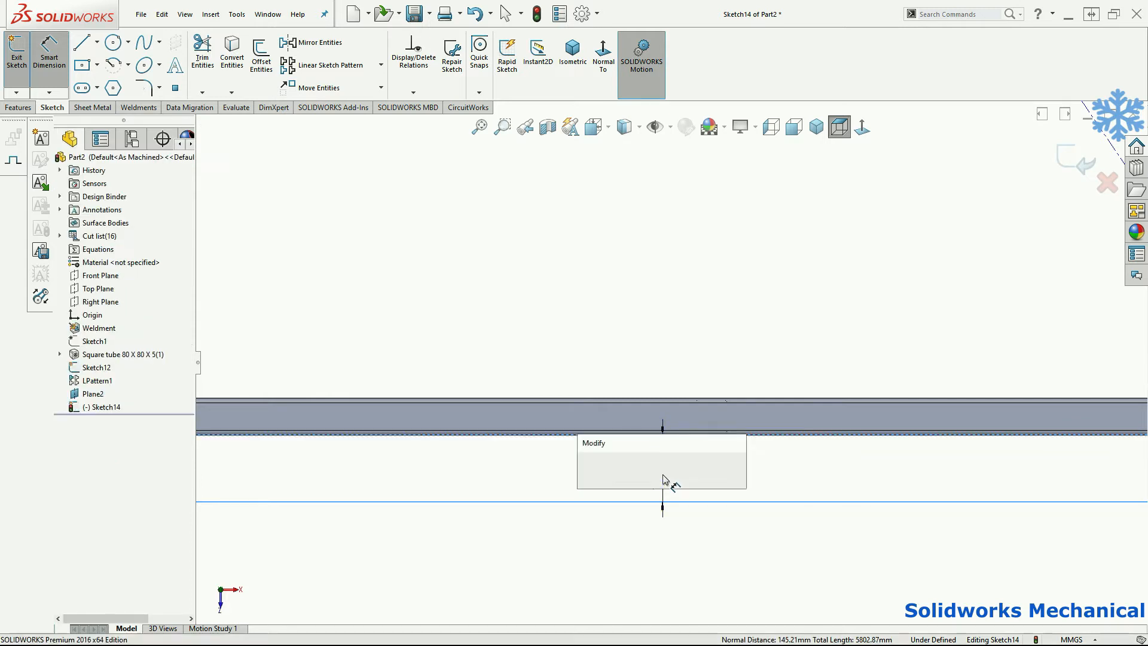
{"action": "key", "text": "Return"}
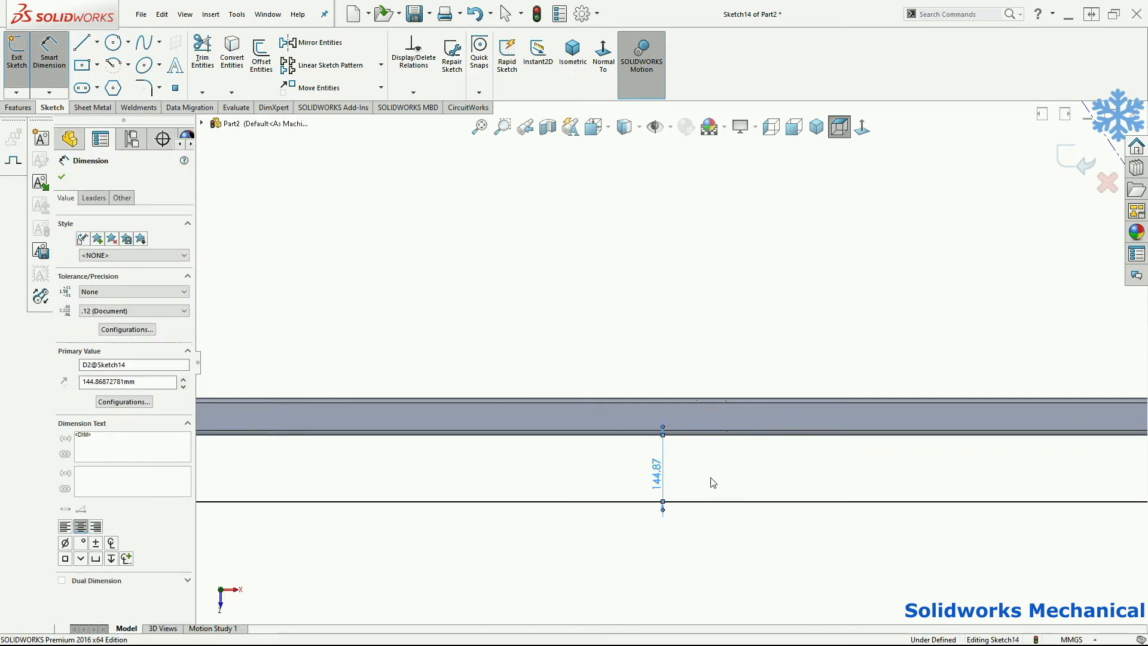
{"action": "key", "text": "f"}
Dimension the rectangle's side near the origin at 250 mm from the original frame's beam end
{"action": "scroll", "coordinate": [598, 541], "scroll_direction": "down", "scroll_amount": 9}
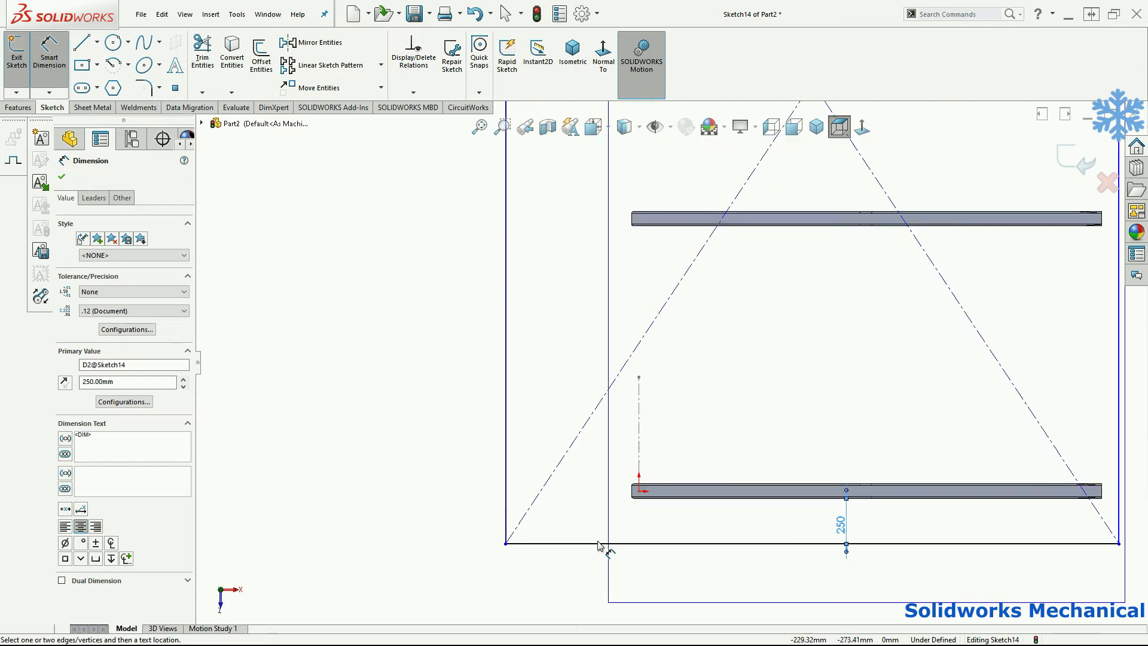
{"action": "left_click", "coordinate": [646, 440]}
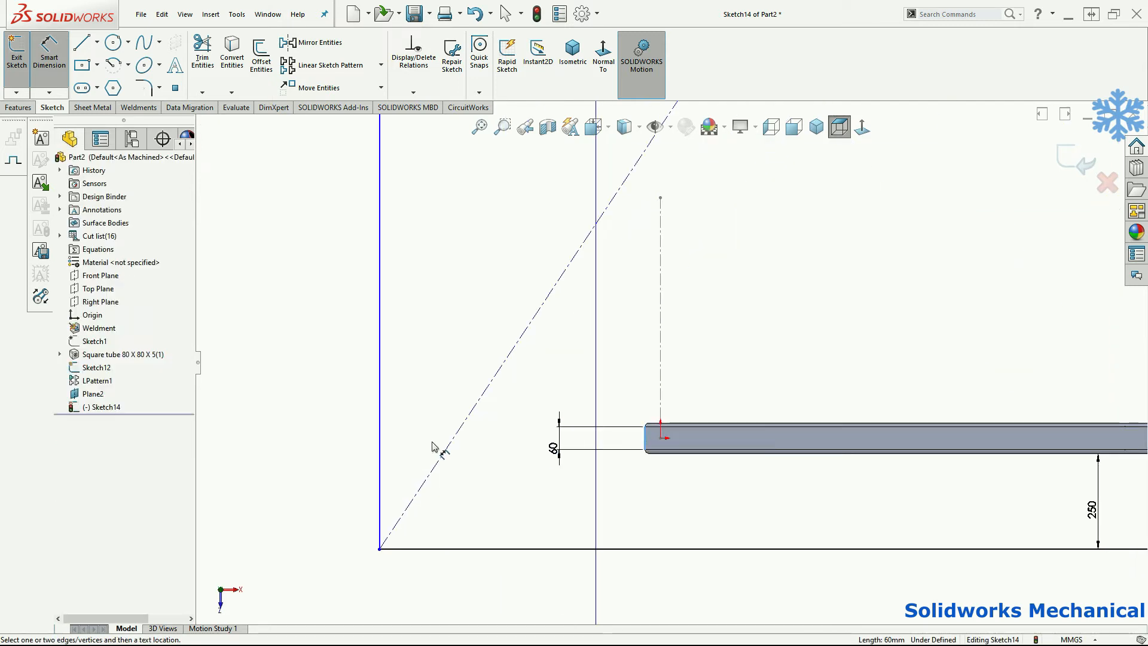
{"action": "left_click", "coordinate": [380, 439]}
{"action": "left_click", "coordinate": [508, 505]}
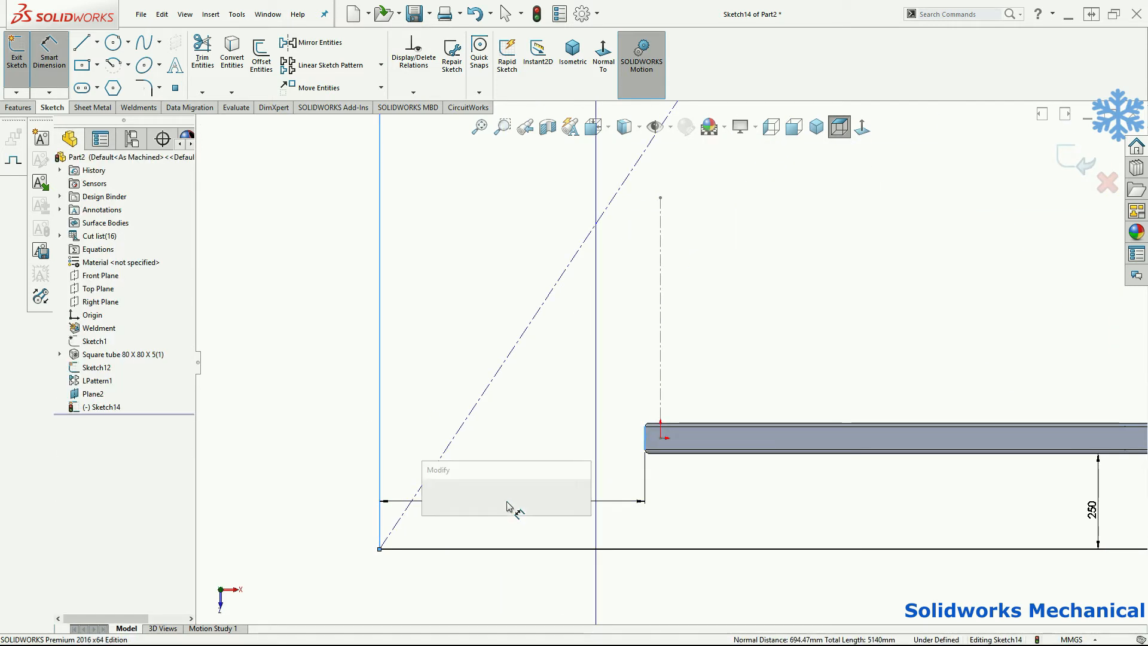
{"action": "key", "text": "Return"}
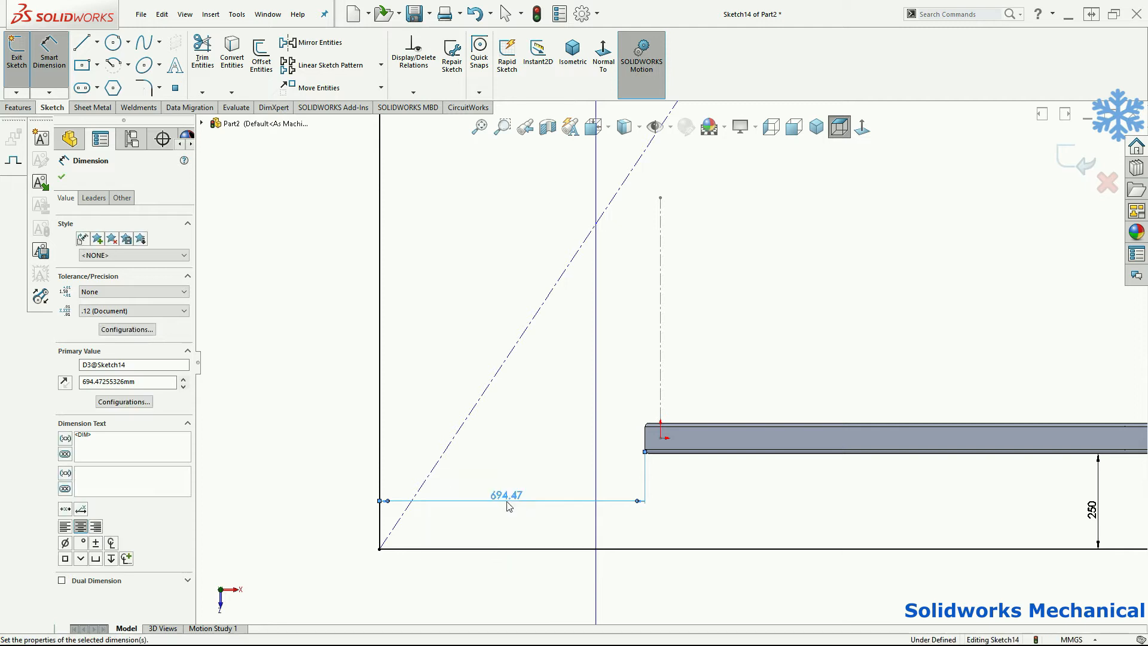
{"action": "key", "text": "f"}
Dimension the rectangle's side at the arched end at 250 mm from the original frame's beam end
{"action": "scroll", "coordinate": [762, 557], "scroll_direction": "down", "scroll_amount": 5}
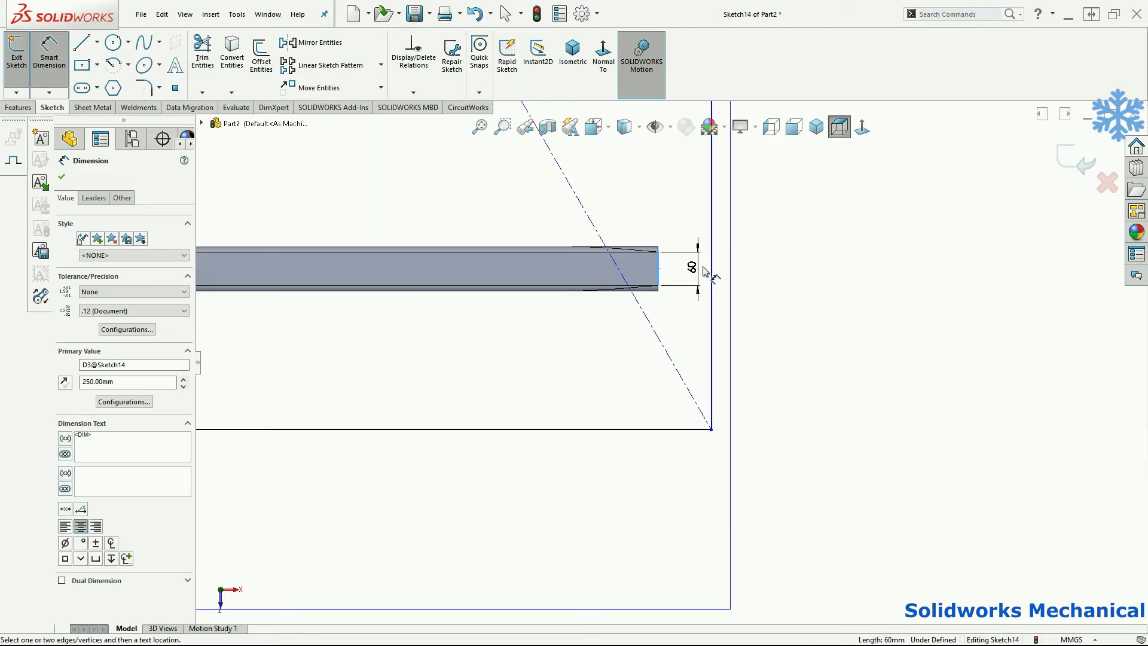
{"action": "left_click", "coordinate": [710, 296]}
{"action": "left_click", "coordinate": [692, 323]}
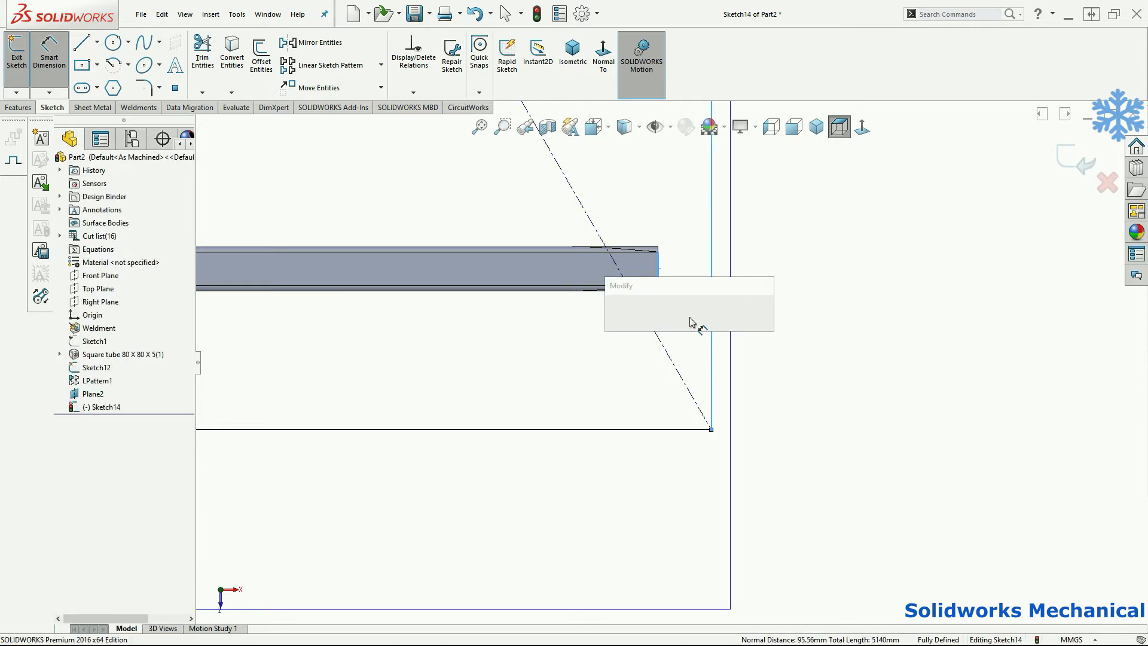
{"action": "type", "text": "250"}
{"action": "key", "text": "Return"}
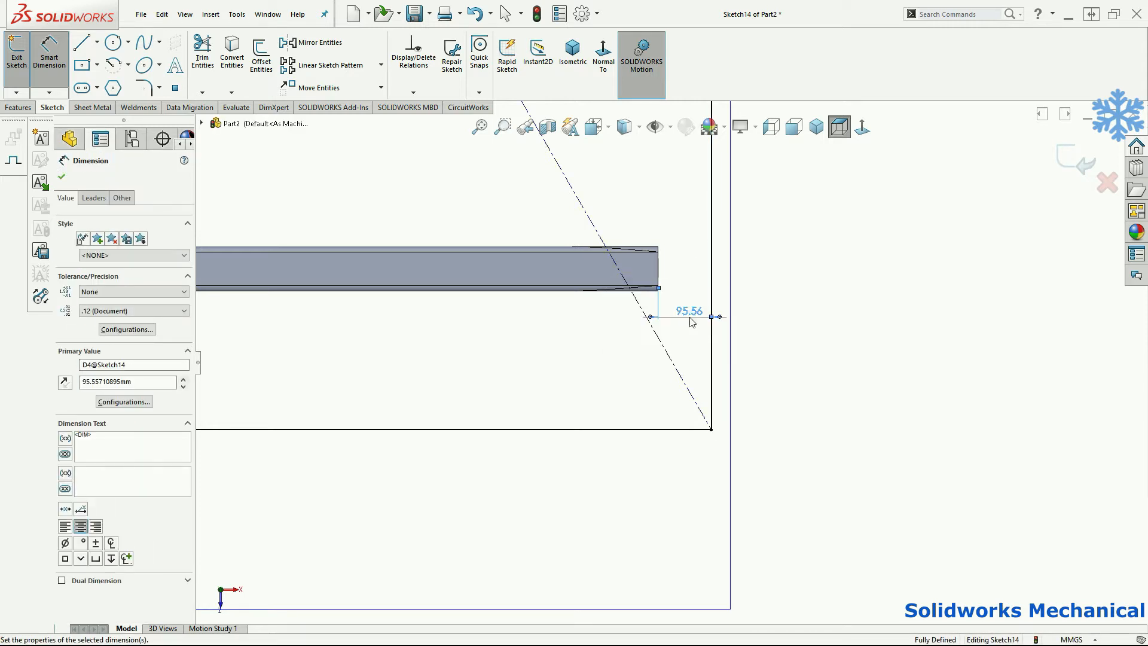
{"action": "key", "text": "f"}
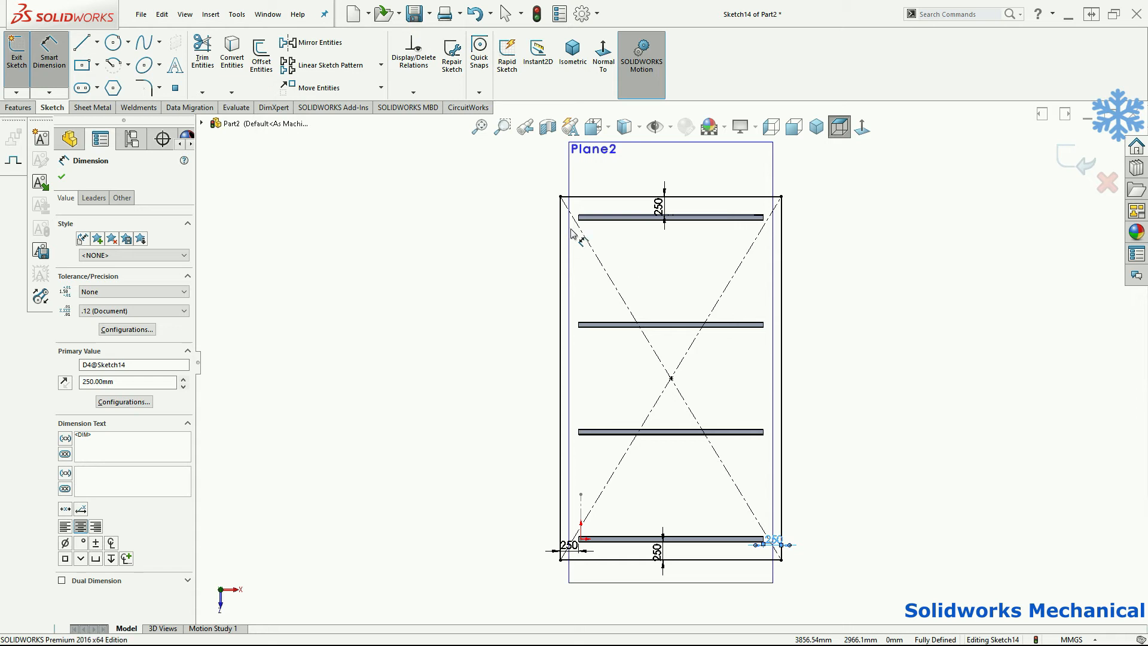
Draw two vertical lines across the roof rectangle's full length, between its origin-side edge and its centre
{"action": "key", "text": "l"}
{"action": "left_click", "coordinate": [585, 196]}
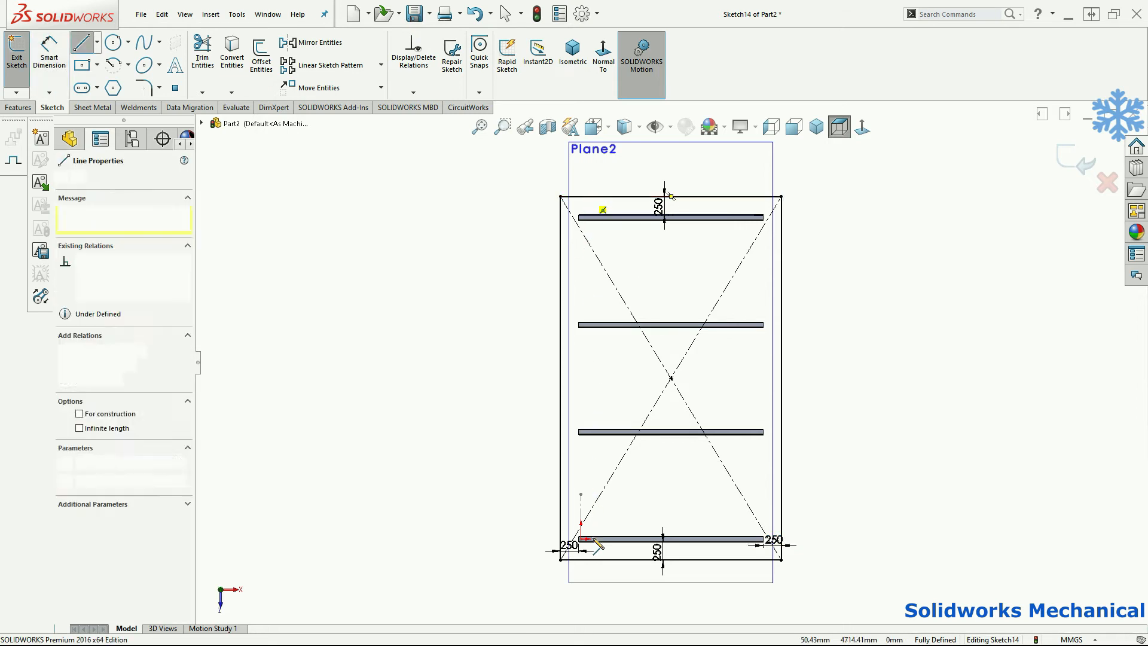
{"action": "left_click", "coordinate": [586, 560]}
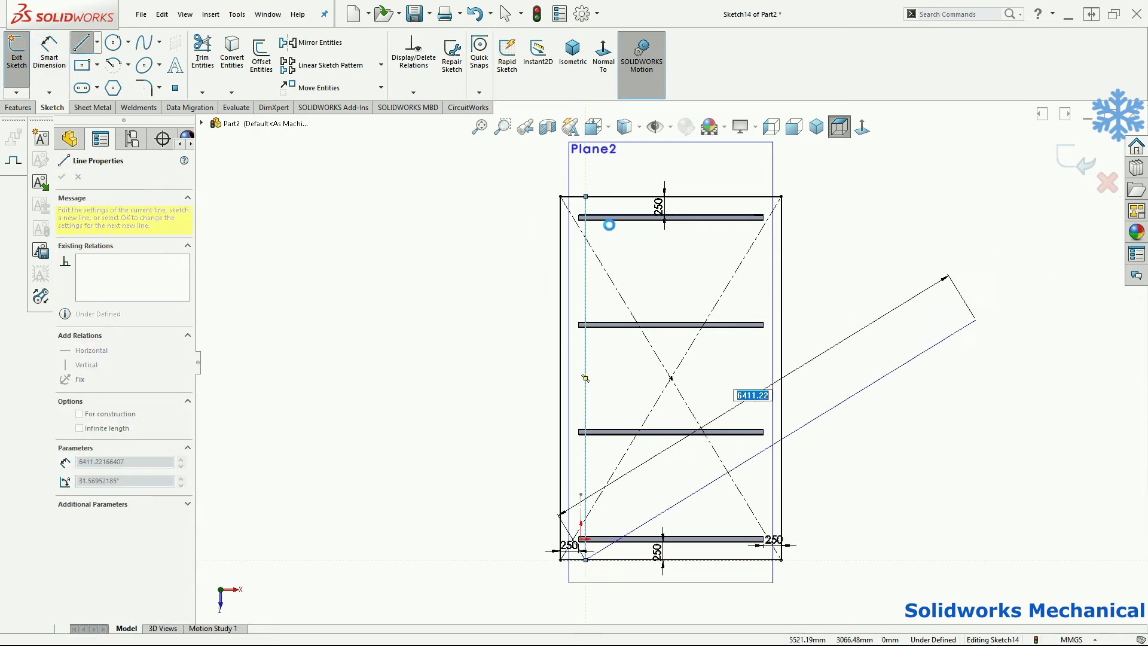
{"action": "key", "text": "Escape"}
{"action": "left_click", "coordinate": [670, 199]}
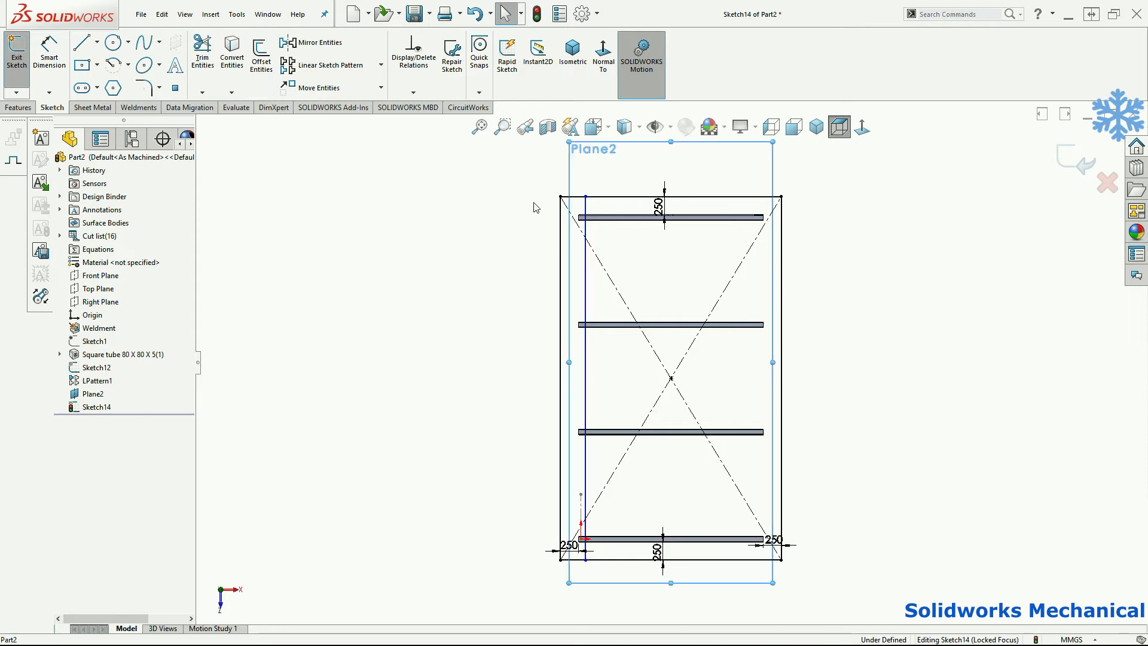
{"action": "left_click", "coordinate": [622, 197]}
{"action": "key", "text": "Escape"}
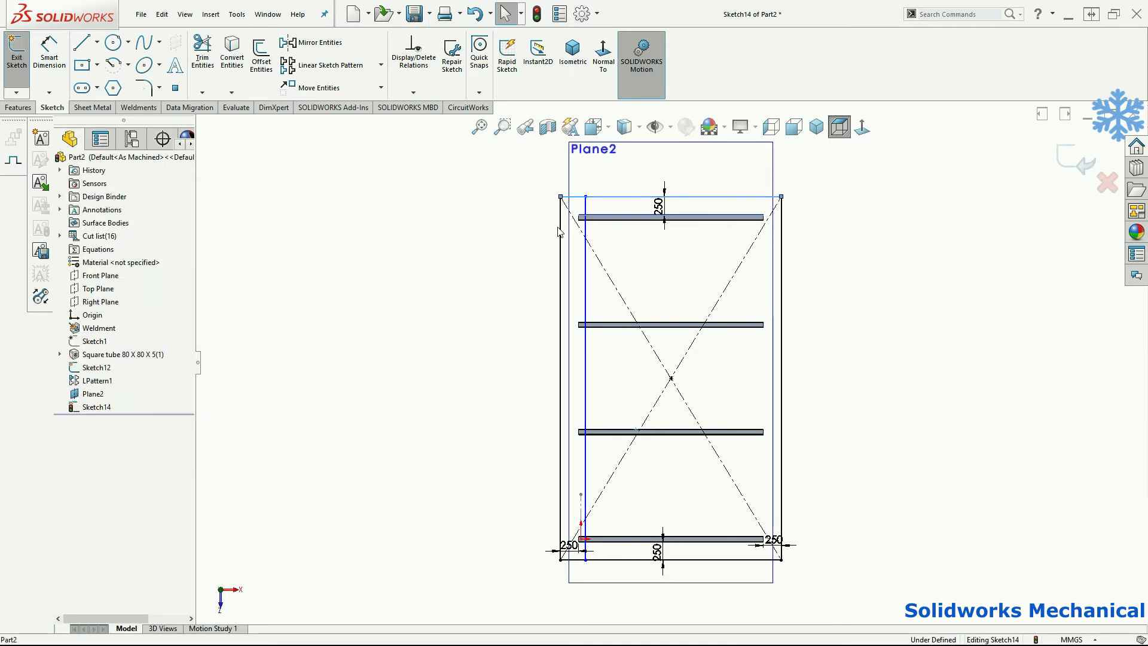
{"action": "left_click", "coordinate": [82, 42]}
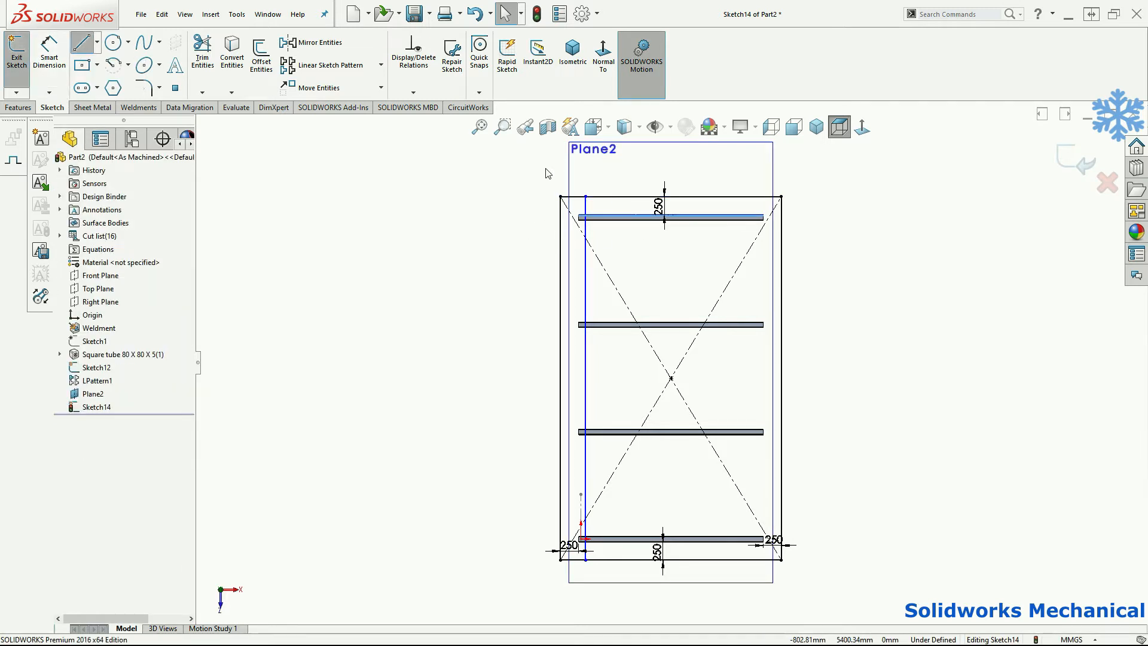
{"action": "left_click", "coordinate": [623, 197]}
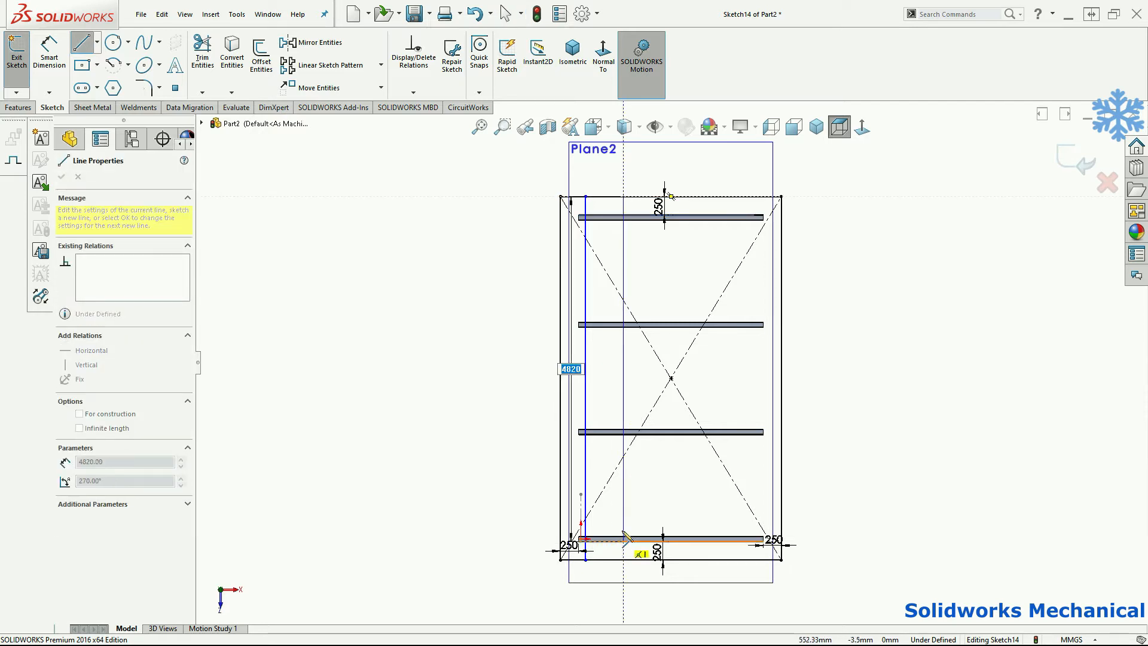
{"action": "left_click", "coordinate": [624, 560]}
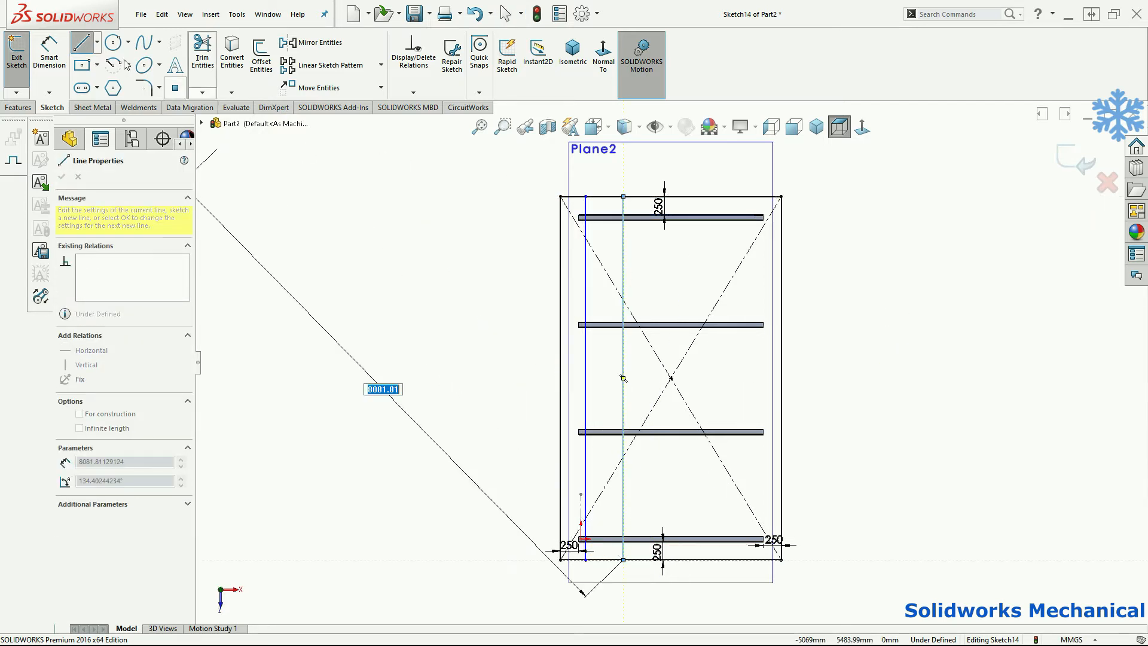
{"action": "key", "text": "Escape"}
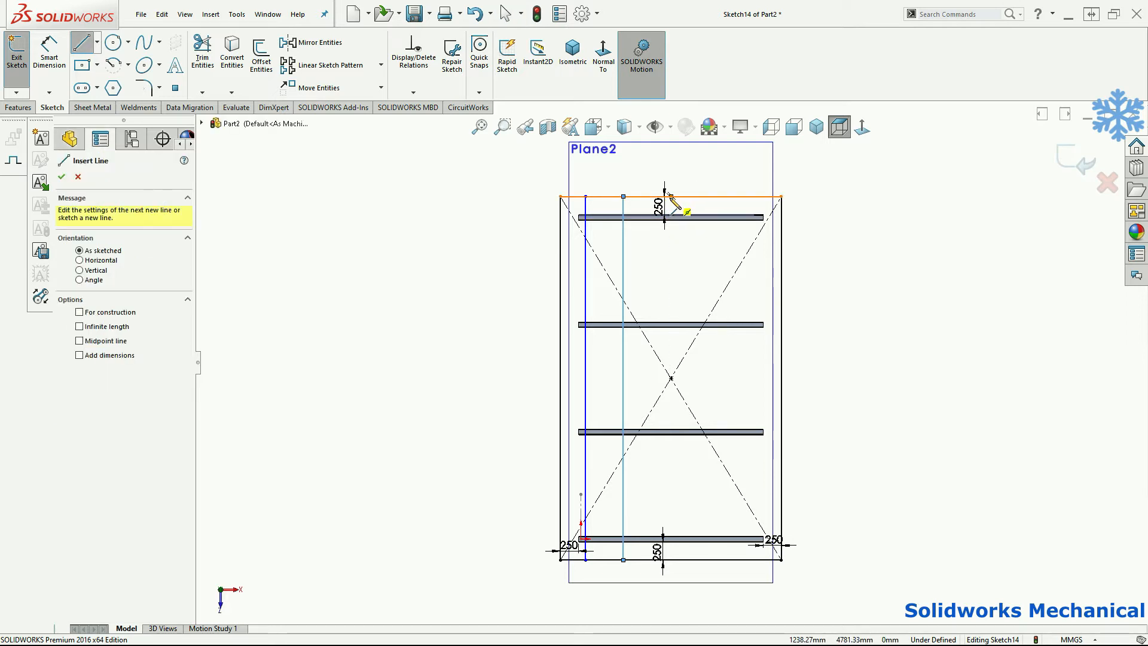
Draw a vertical centre line through the roof rectangle, joining the midpoints of its two short edges
{"action": "left_click", "coordinate": [671, 196]}
{"action": "left_click", "coordinate": [671, 559]}
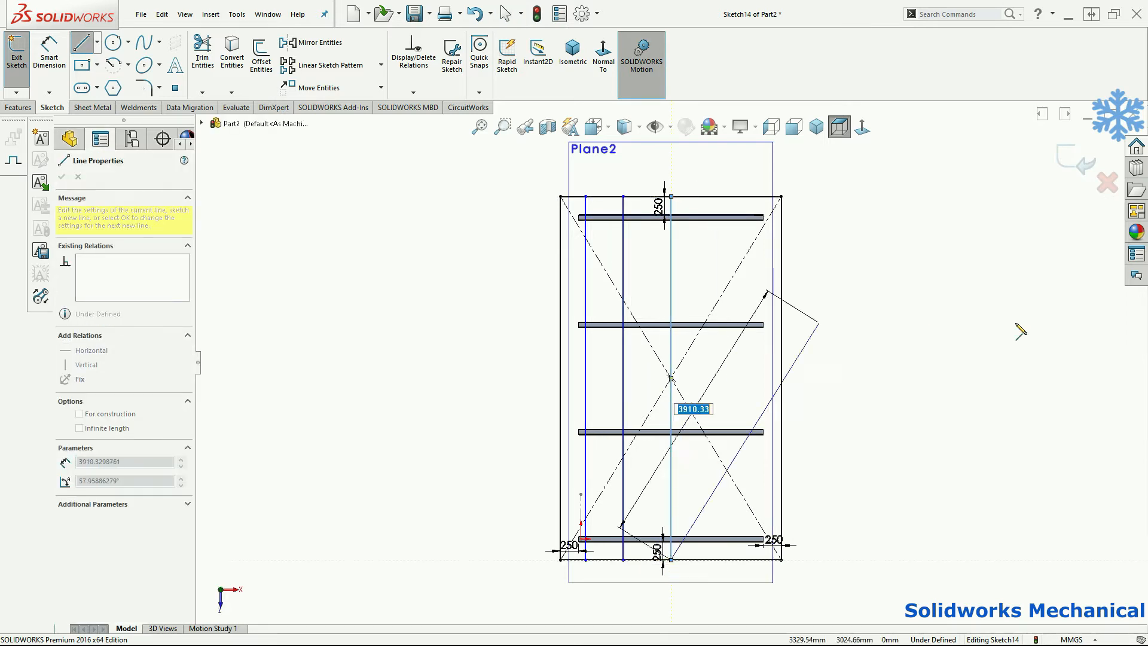
{"action": "key", "text": "Escape"}
{"action": "key", "text": "Escape"}
Draw two vertical lines across the roof rectangle's full length, between its centre line and the arched-end side
{"action": "left_click", "coordinate": [710, 205]}
{"action": "key", "text": "l"}
{"action": "left_click", "coordinate": [709, 196]}
{"action": "left_click", "coordinate": [708, 560]}
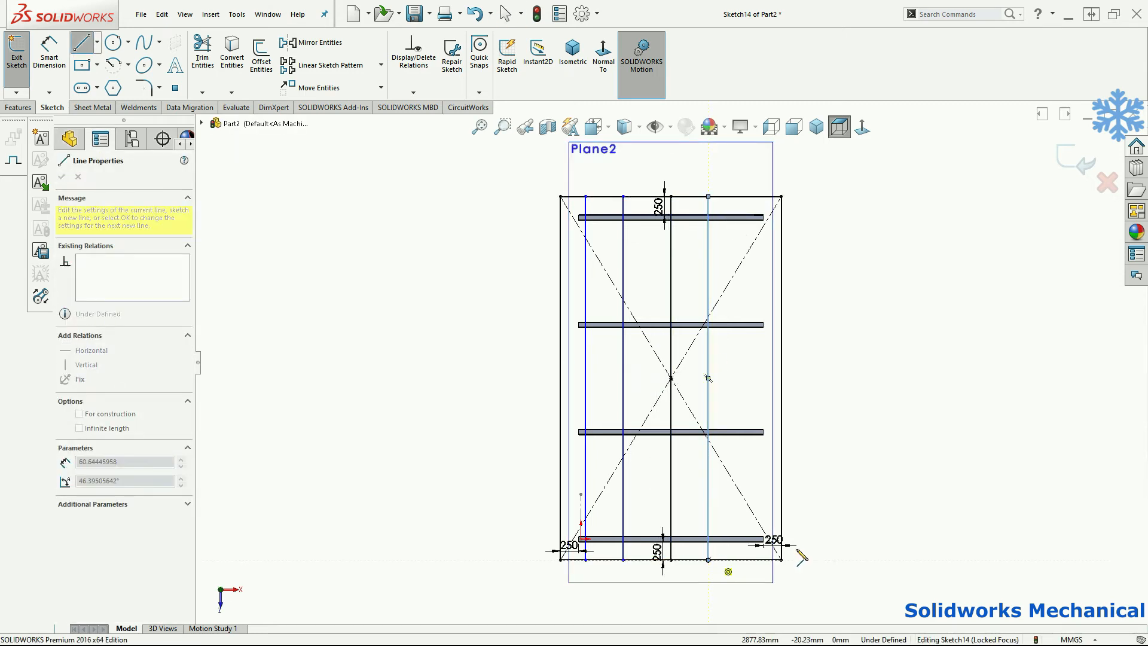
{"action": "key", "text": "Escape"}
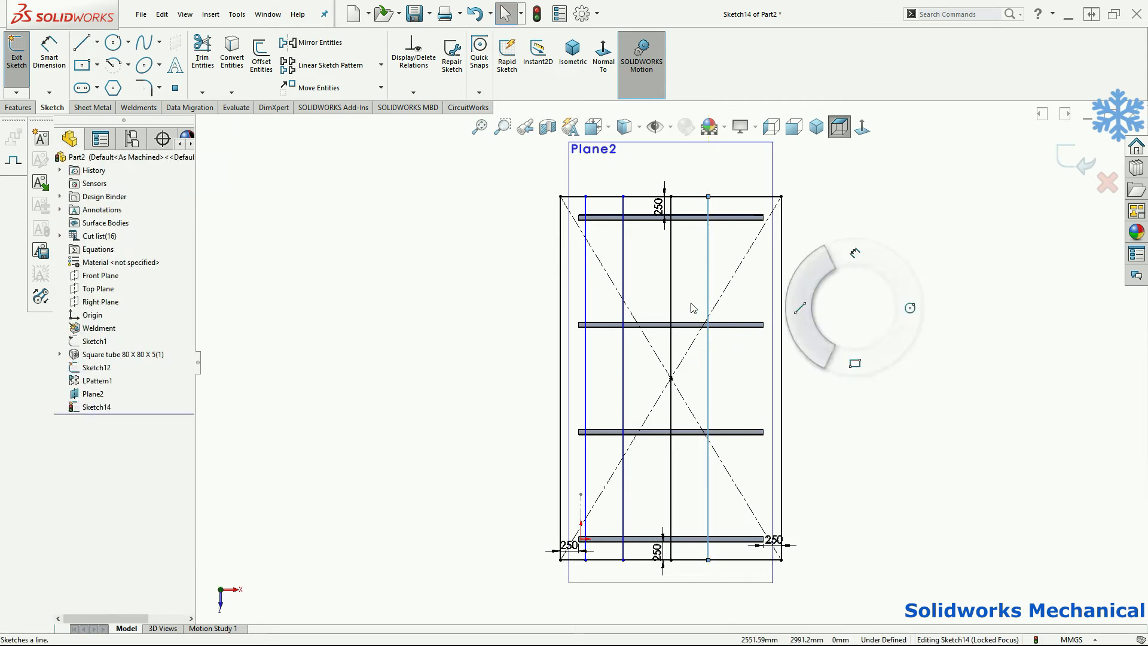
{"action": "key", "text": "l"}
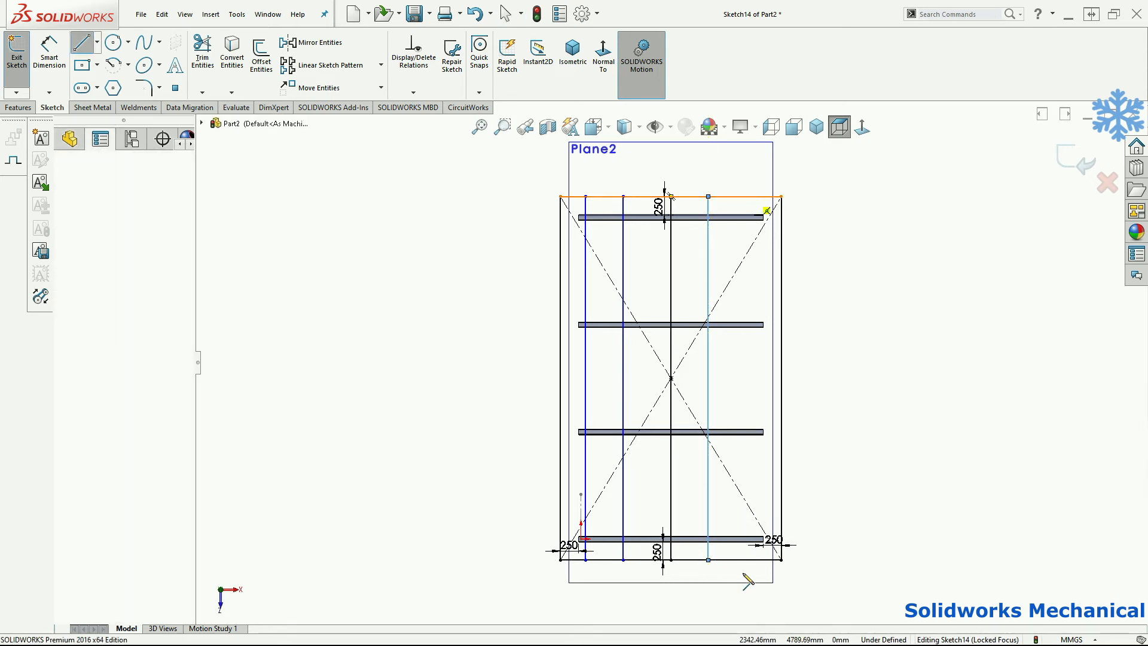
{"action": "left_click", "coordinate": [750, 196]}
Dimension the outermost inner line at 500 mm from the rectangle's side at the arched end
{"action": "key", "text": "d"}
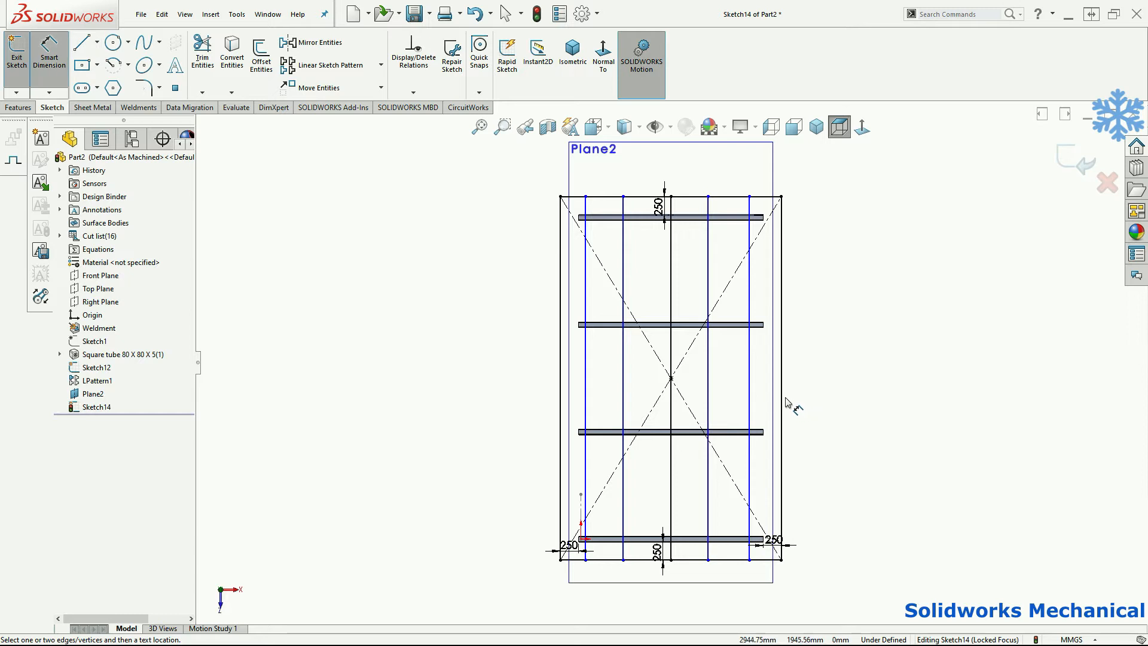
{"action": "left_click", "coordinate": [782, 400]}
{"action": "left_click", "coordinate": [750, 394]}
{"action": "left_click", "coordinate": [761, 382]}
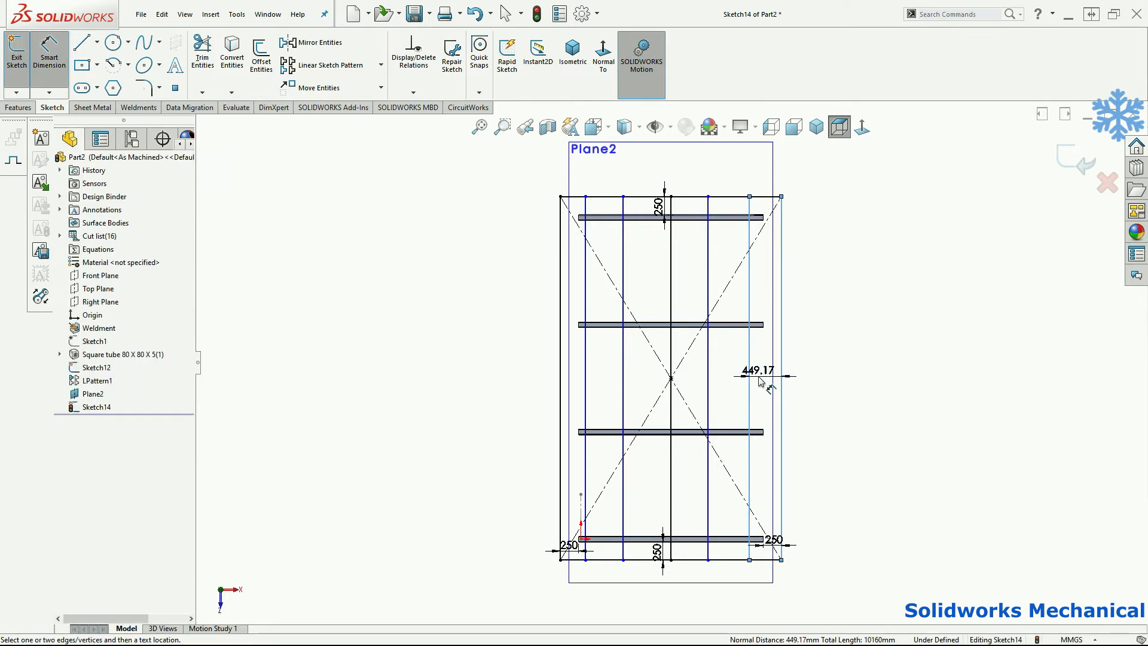
{"action": "type", "text": "50"}
{"action": "key", "text": "Return"}
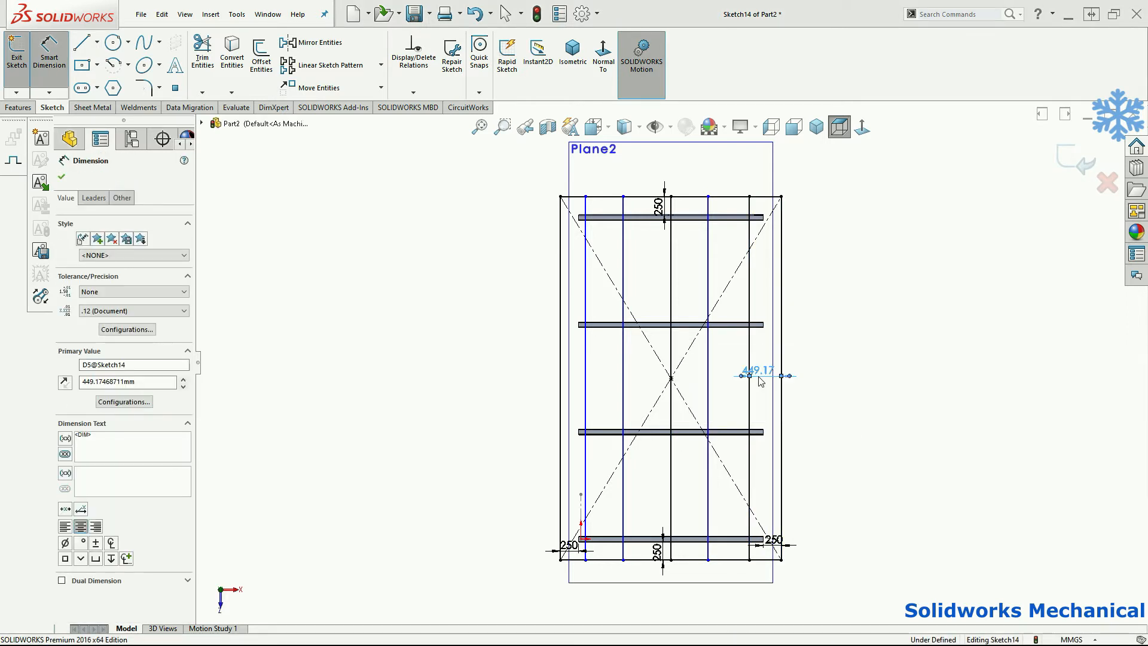
{"action": "double_click", "coordinate": [779, 372]}
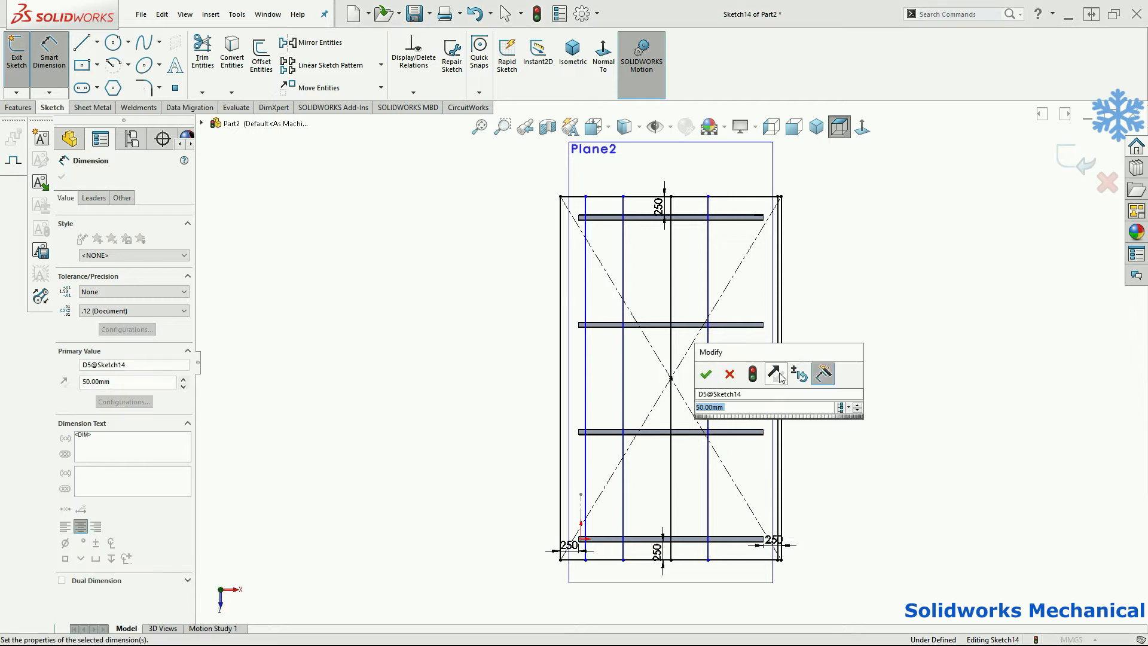
{"action": "key", "text": "Return"}
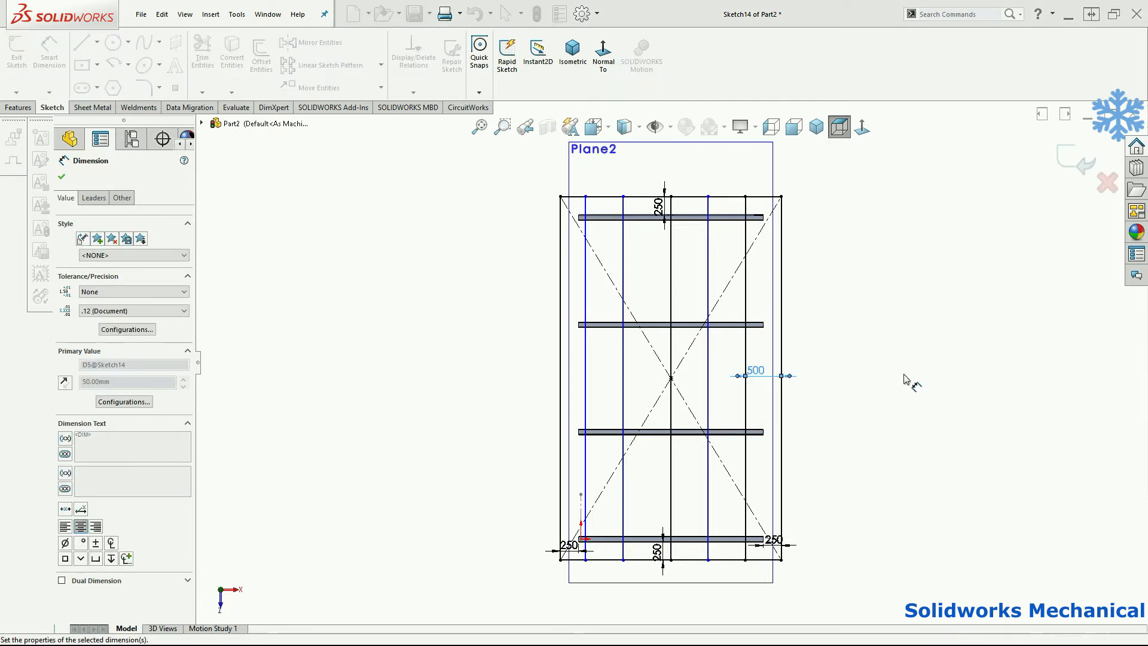
Dimension the spacing between the two inner lines on the arched-end half at 500 mm
{"action": "left_click", "coordinate": [710, 392]}
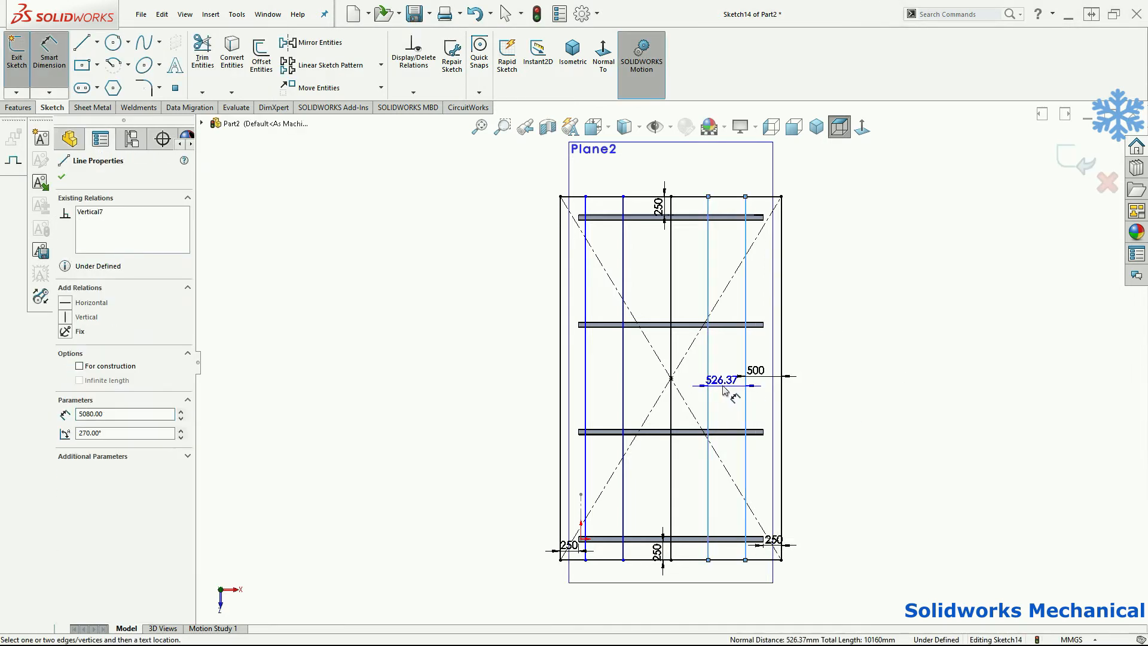
{"action": "left_click", "coordinate": [722, 392]}
{"action": "type", "text": "500"}
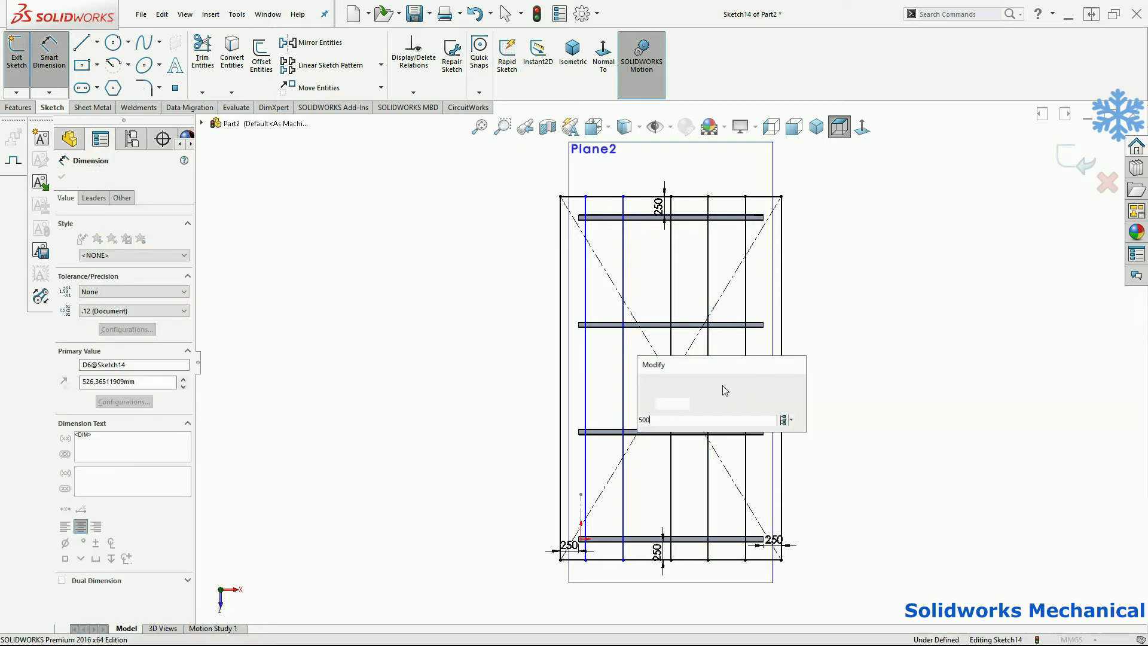
{"action": "key", "text": "Return"}
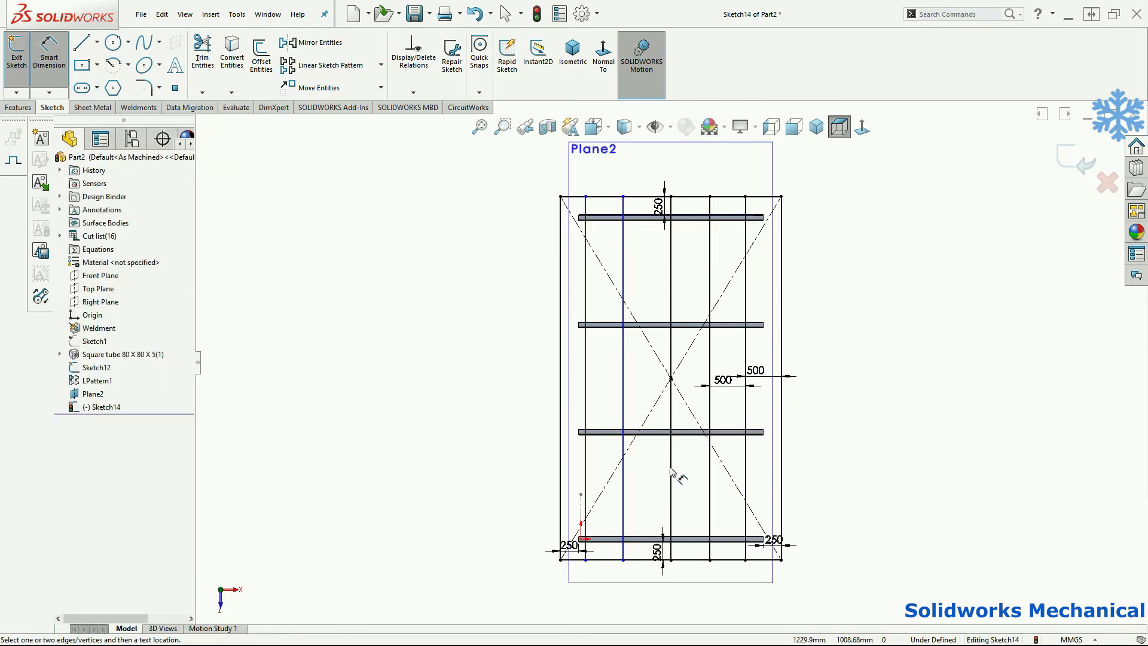
Dimension the spacing between the centre line and the neighbouring line on the origin side at 500 mm
{"action": "left_click", "coordinate": [671, 476]}
{"action": "left_click", "coordinate": [623, 474]}
{"action": "left_click", "coordinate": [652, 476]}
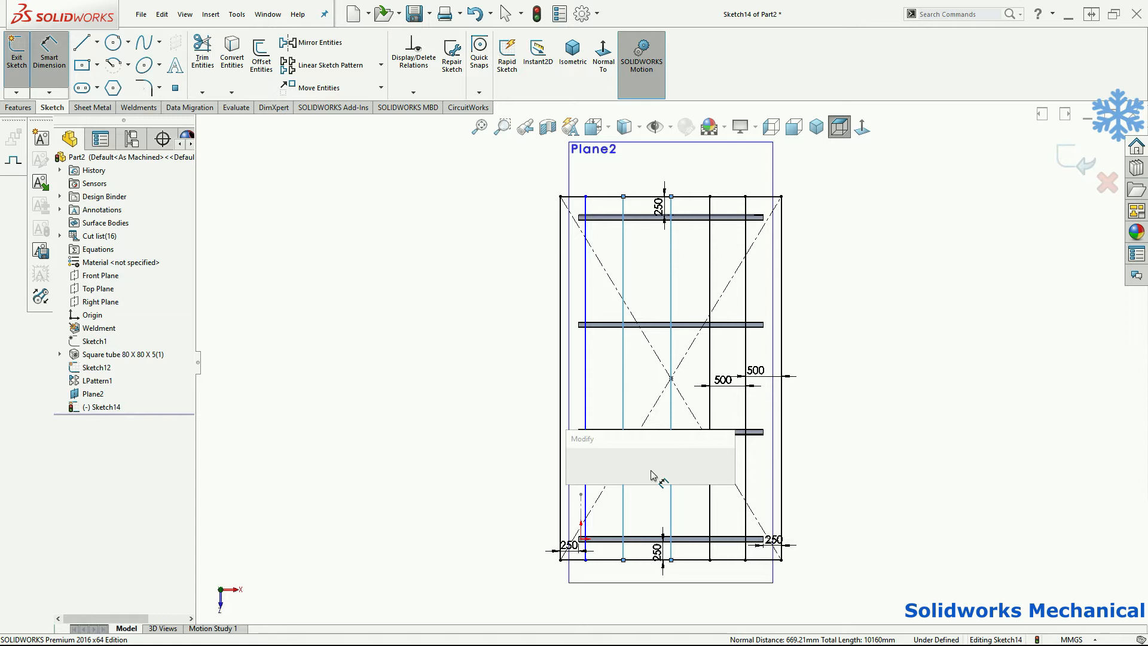
{"action": "type", "text": "500"}
{"action": "key", "text": "Return"}
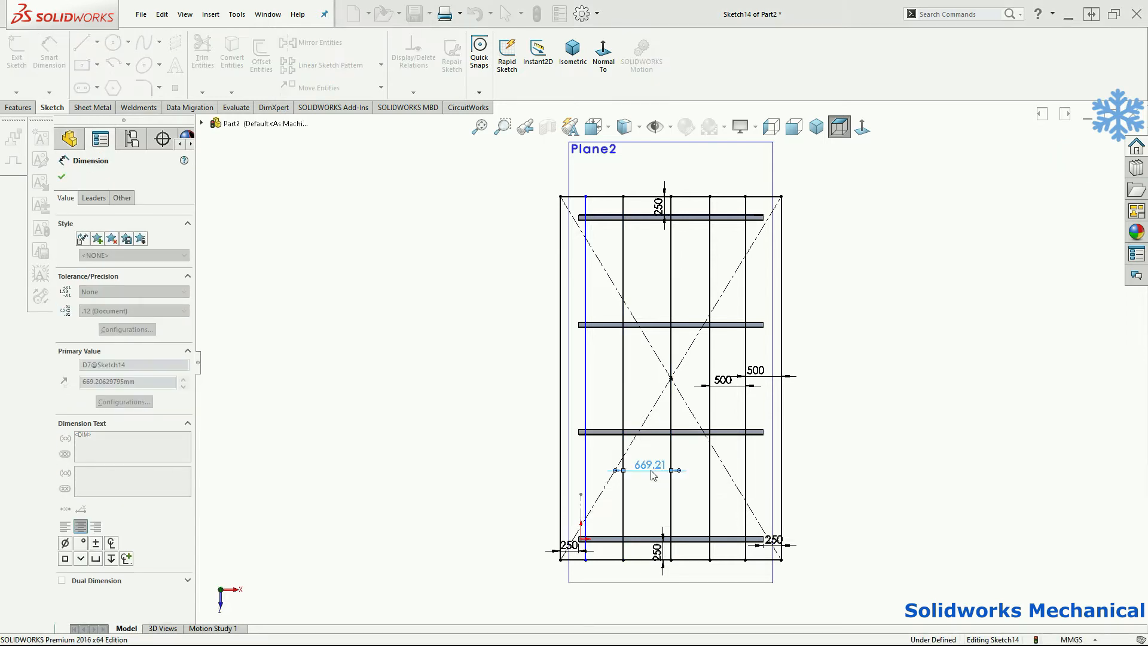
Dimension the spacing between the two inner lines on the origin-side half at 500 mm
{"action": "left_click", "coordinate": [585, 508]}
{"action": "left_click", "coordinate": [635, 505]}
{"action": "left_click", "coordinate": [614, 513]}
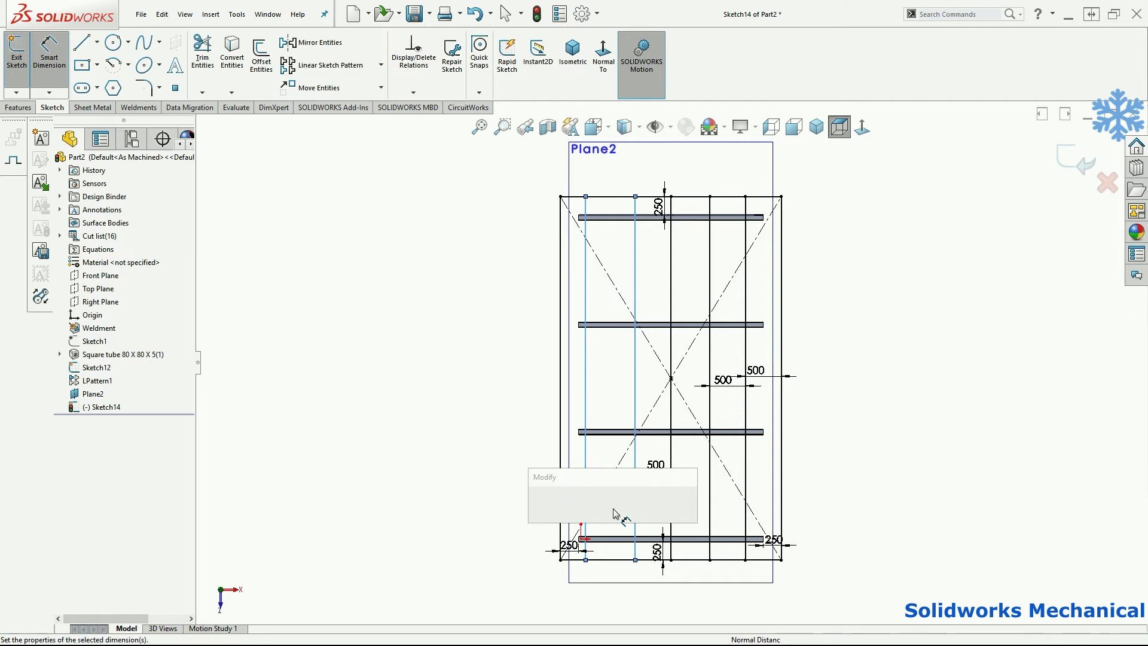
{"action": "type", "text": "5000"}
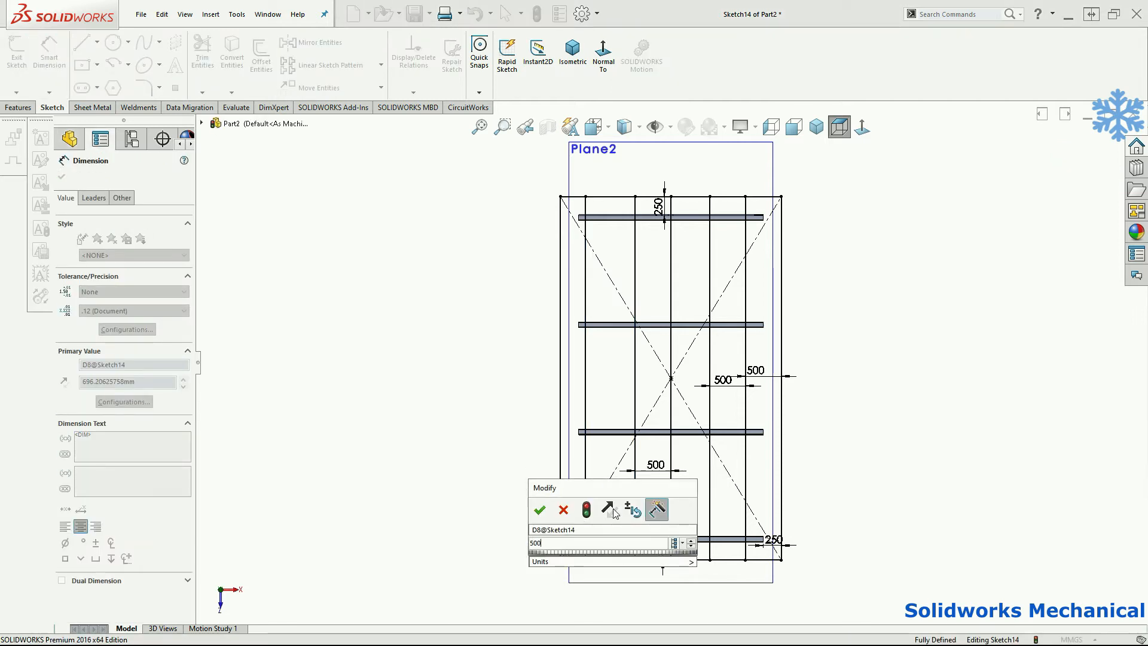
{"action": "key", "text": "Return"}
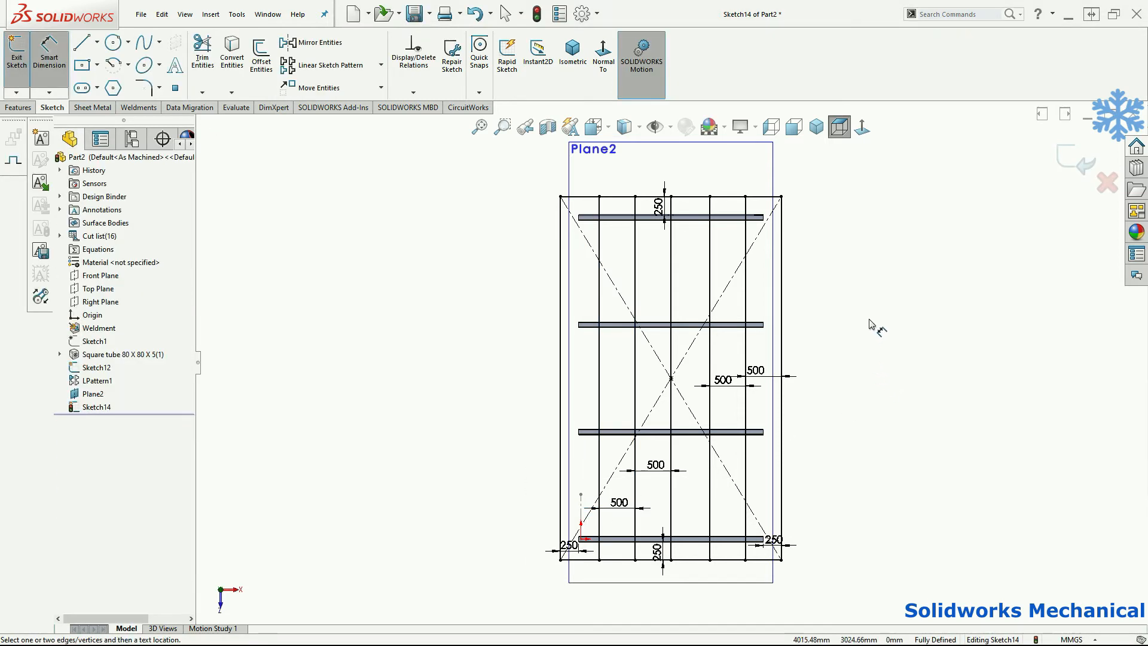
Finish the roof sketch and show the whole canopy frame in a three-dimensional view
{"action": "key", "text": "ctrl+7"}
{"action": "left_click", "coordinate": [1071, 157]}
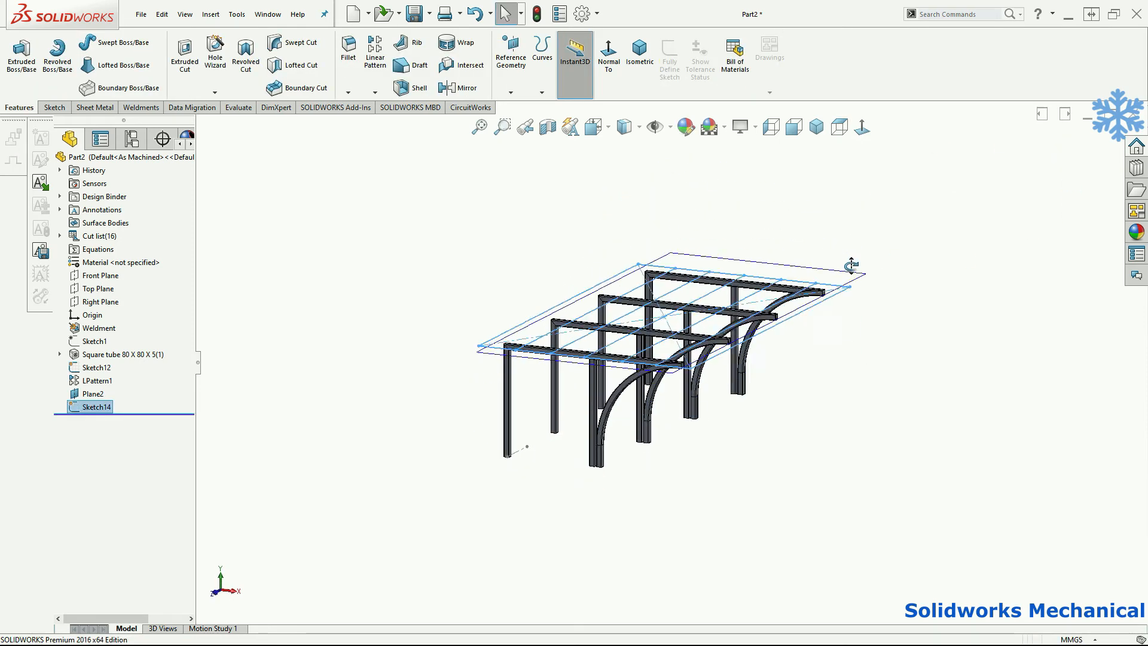
{"action": "middle_click_drag", "start_coordinate": [848, 401], "coordinate": [730, 386]}
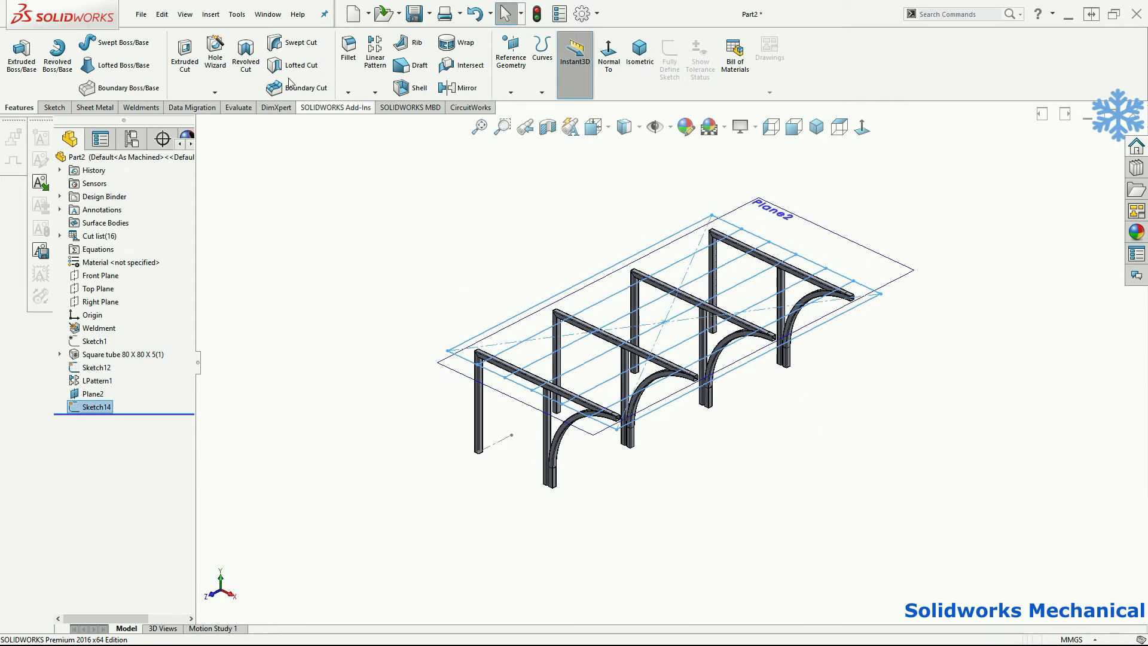
Start a structural member with iso square tube 80 x 80 x 5 along the four outer edges of the roof rectangle
{"action": "left_click", "coordinate": [210, 13]}
{"action": "mouse_move", "coordinate": [249, 207]}
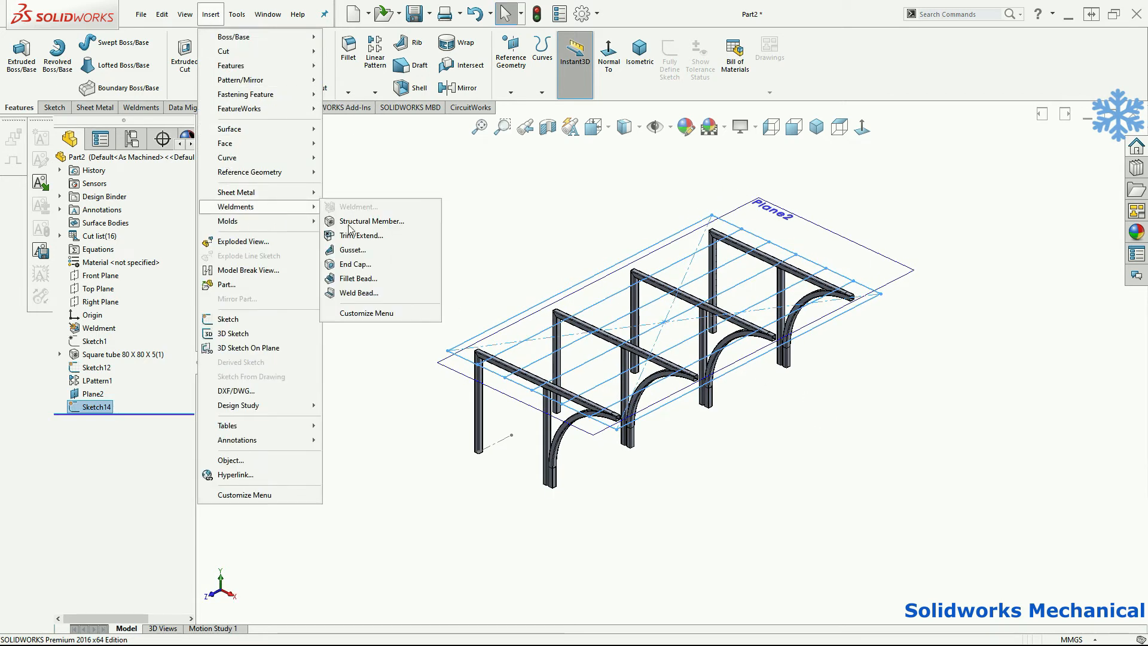
{"action": "left_click", "coordinate": [374, 222]}
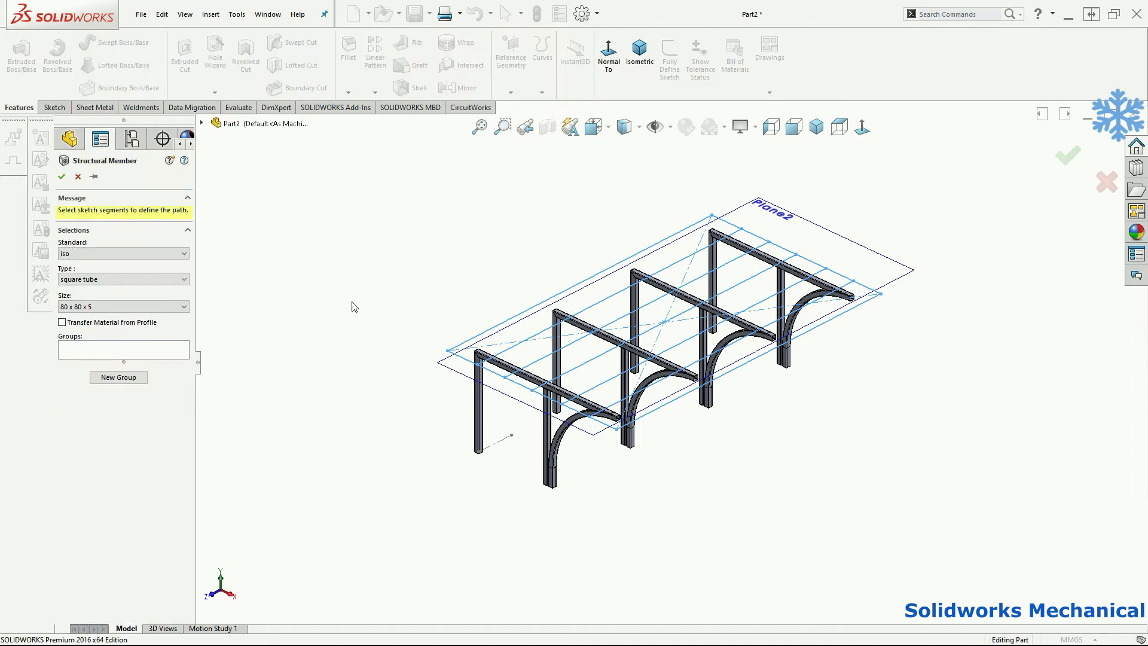
{"action": "left_click", "coordinate": [173, 307]}
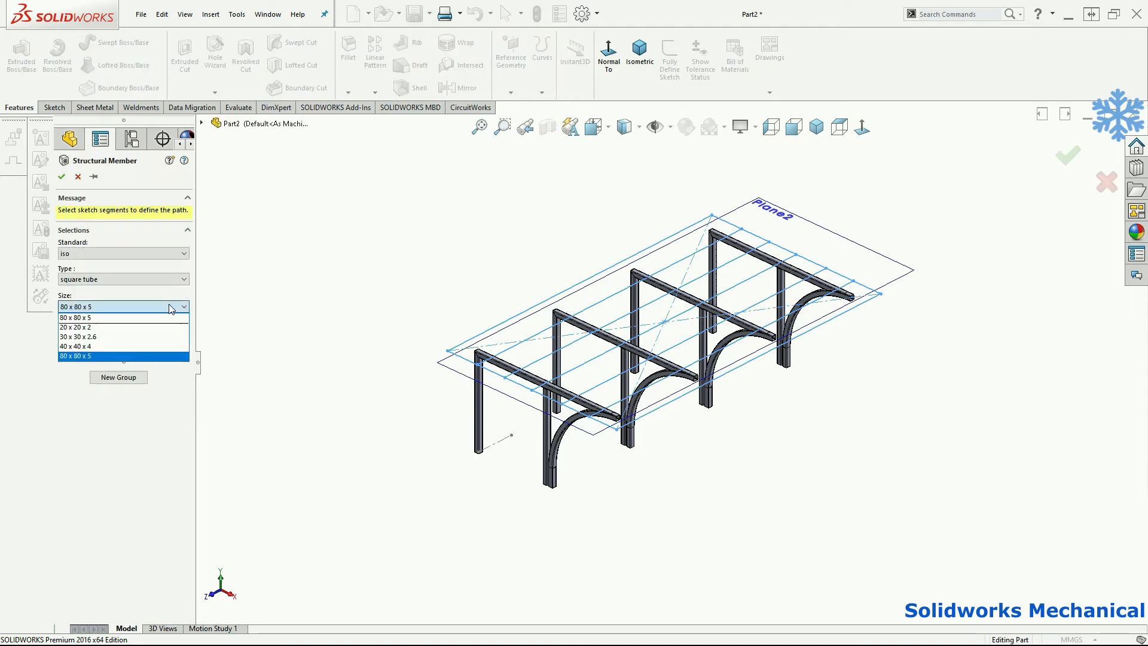
{"action": "left_click", "coordinate": [167, 355]}
{"action": "left_click", "coordinate": [517, 315]}
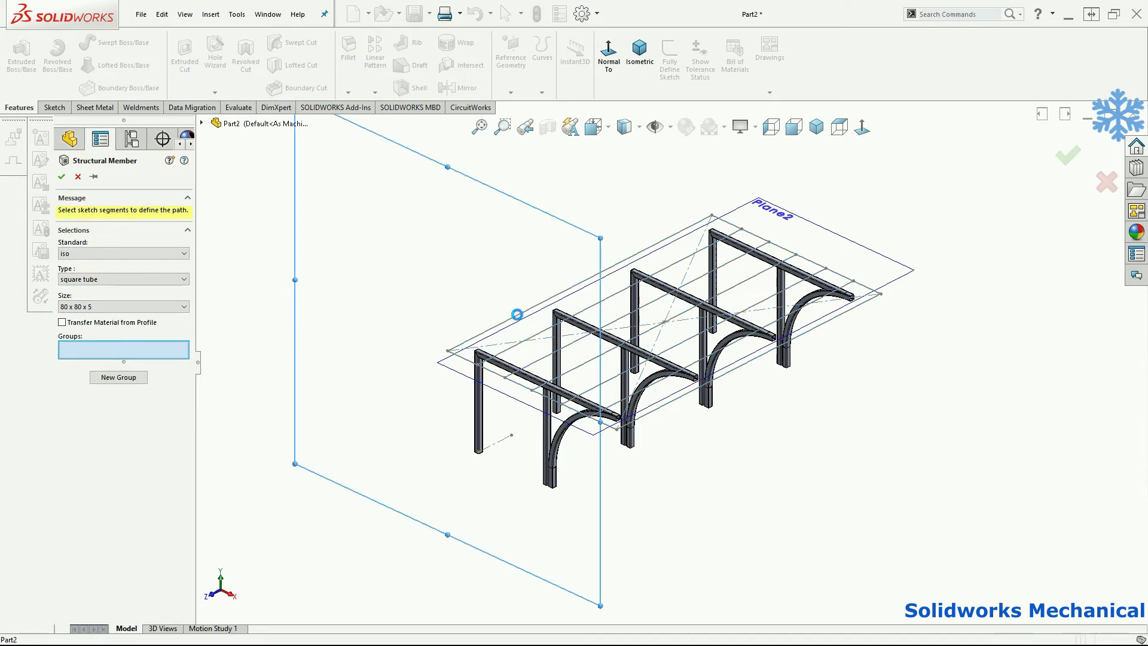
{"action": "left_click", "coordinate": [672, 406]}
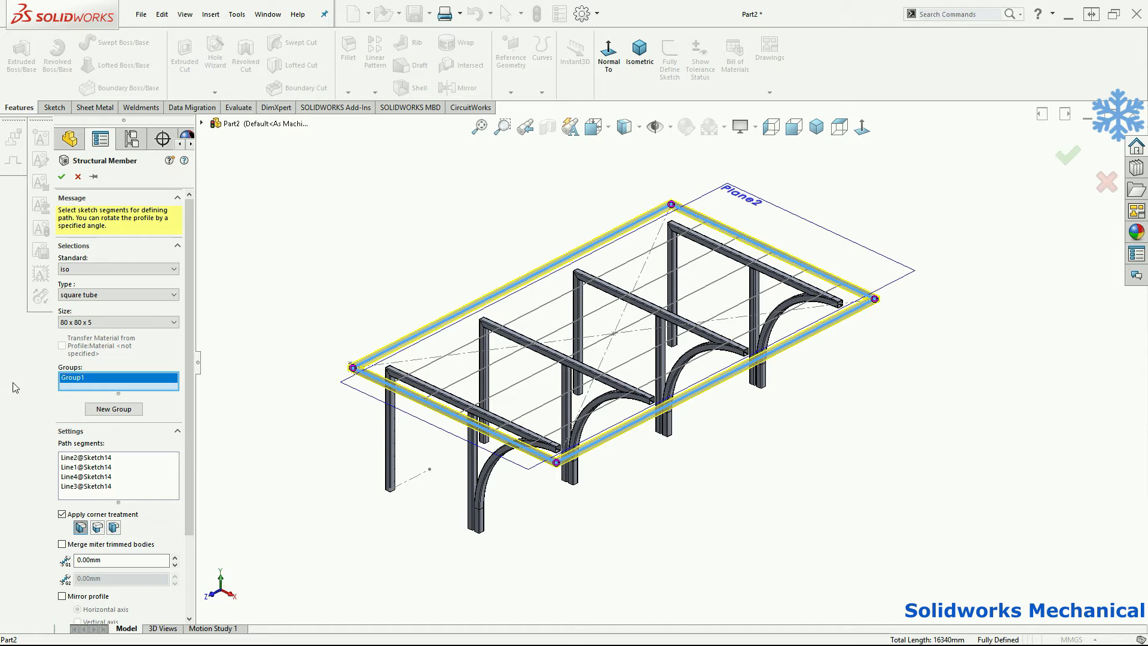
Add the five inner lengthwise roof lines as a second group of 80 x 80 x 5 square tube and finish the structural member
{"action": "left_click", "coordinate": [117, 409]}
{"action": "left_click", "coordinate": [464, 347]}
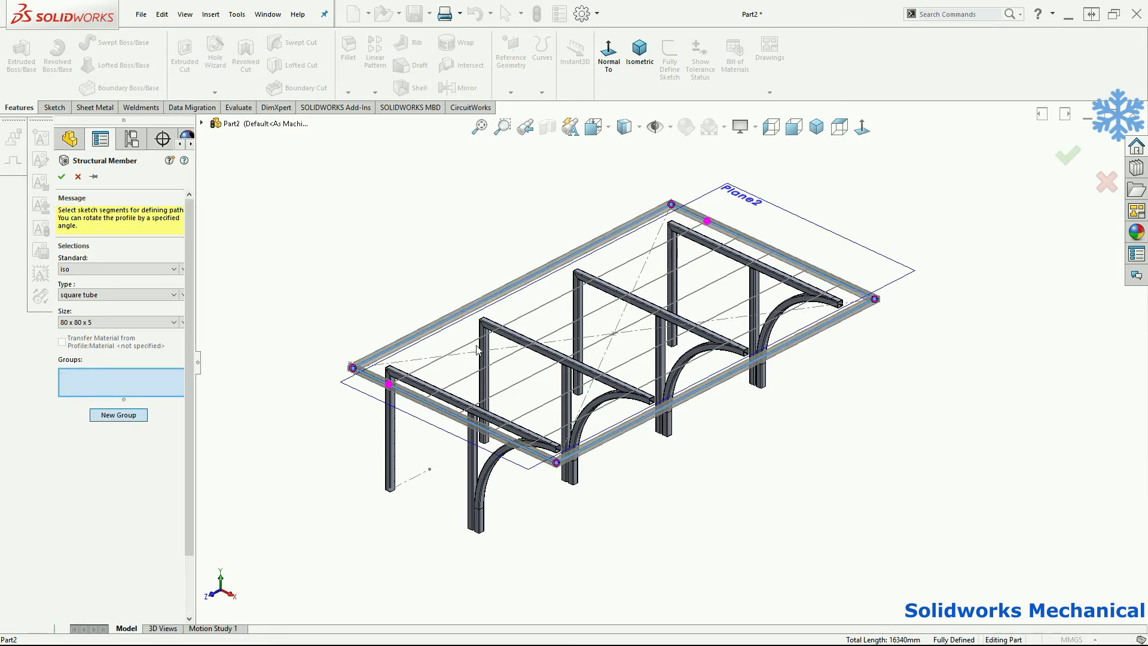
{"action": "left_click", "coordinate": [496, 360]}
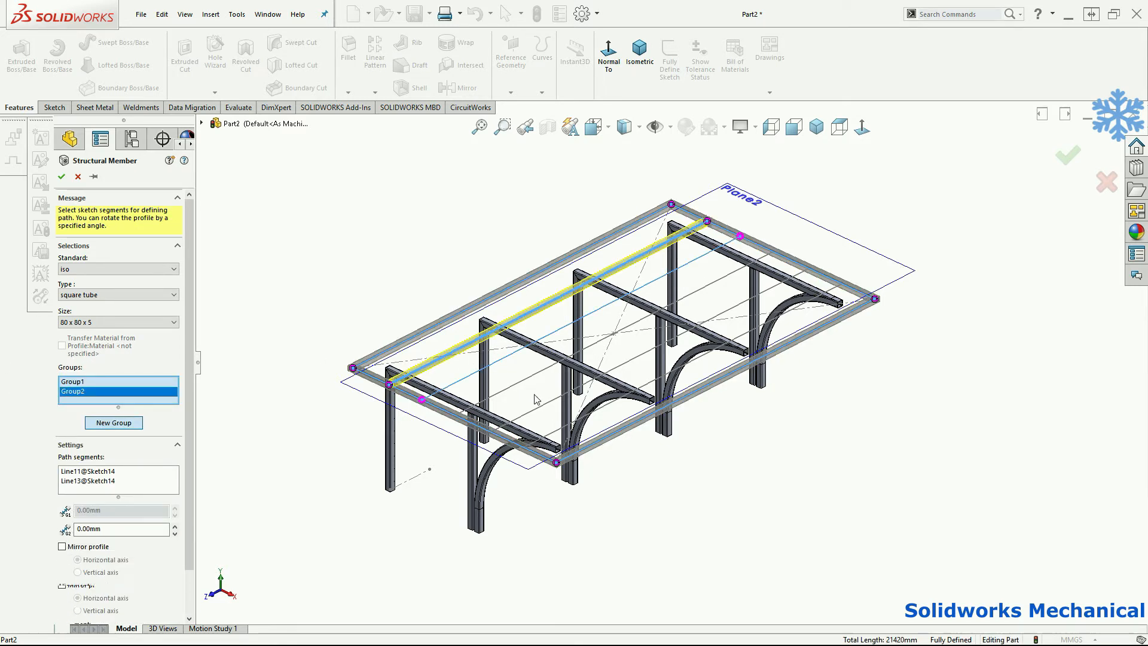
{"action": "left_click", "coordinate": [553, 431]}
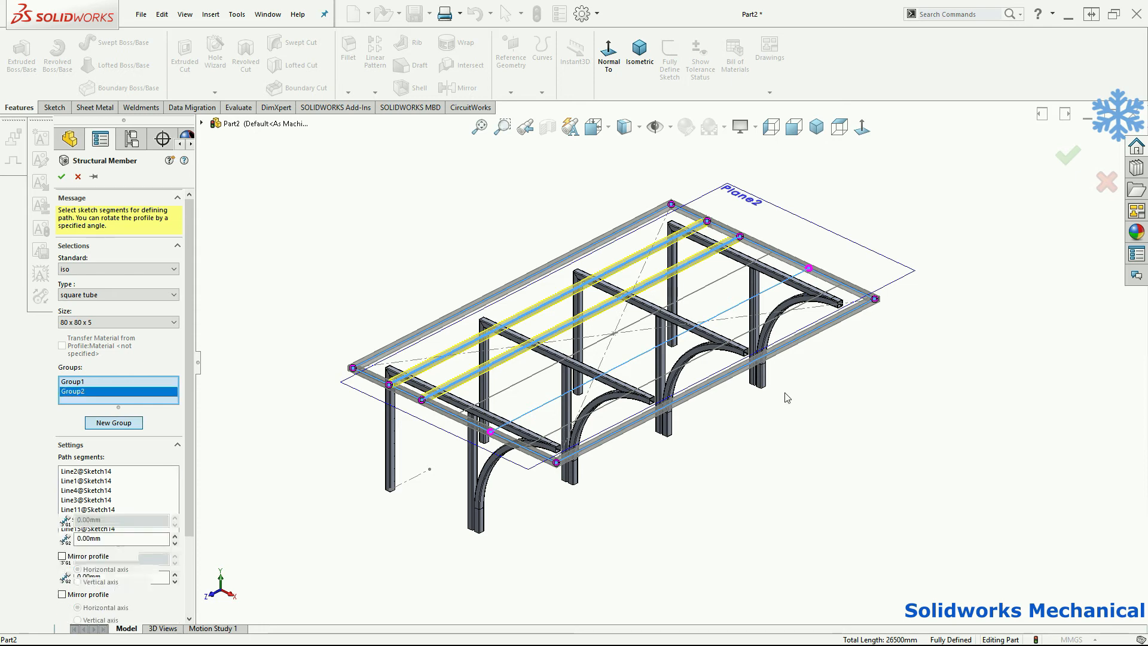
{"action": "scroll", "coordinate": [788, 392], "scroll_direction": "up", "scroll_amount": 1}
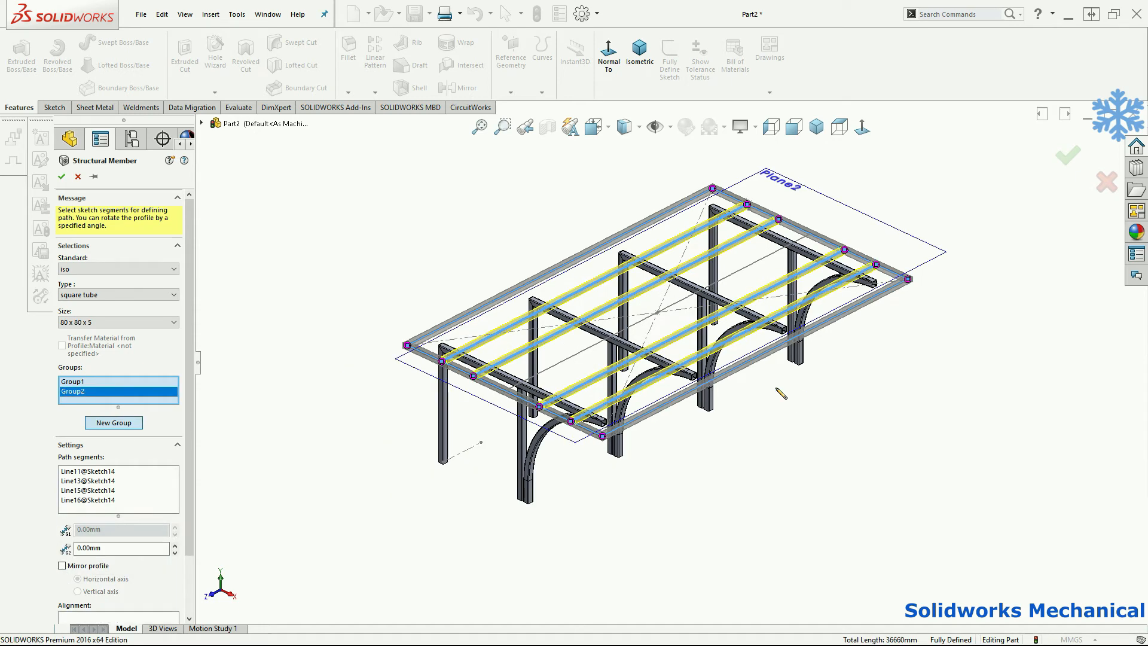
{"action": "left_click", "coordinate": [554, 366]}
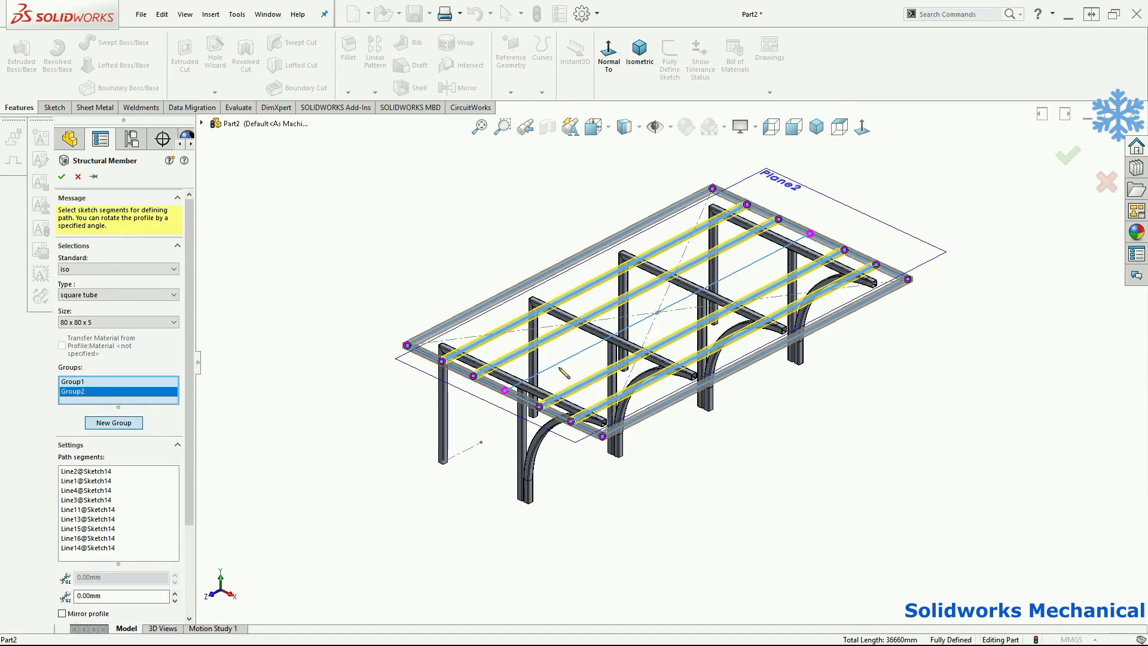
{"action": "scroll", "coordinate": [555, 367], "scroll_direction": "down", "scroll_amount": 1}
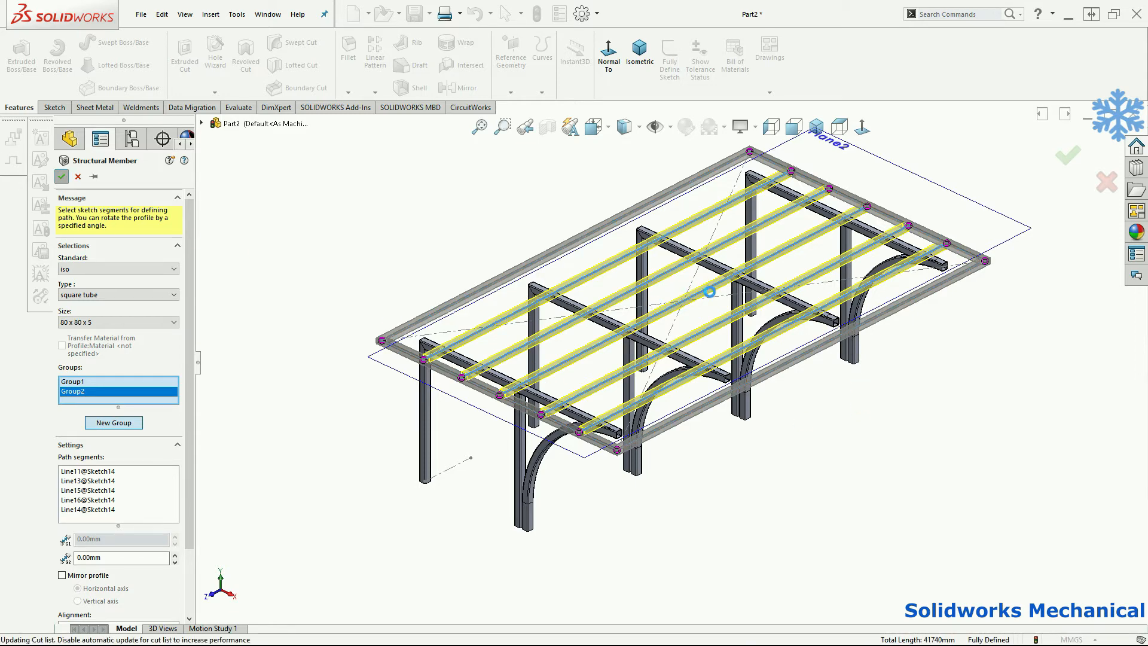
Edit the roof members' tube profile sketch and set its side dimension to 60 mm
{"action": "middle_click_drag", "start_coordinate": [748, 315], "coordinate": [507, 371]}
{"action": "scroll", "coordinate": [507, 369], "scroll_direction": "down", "scroll_amount": 3}
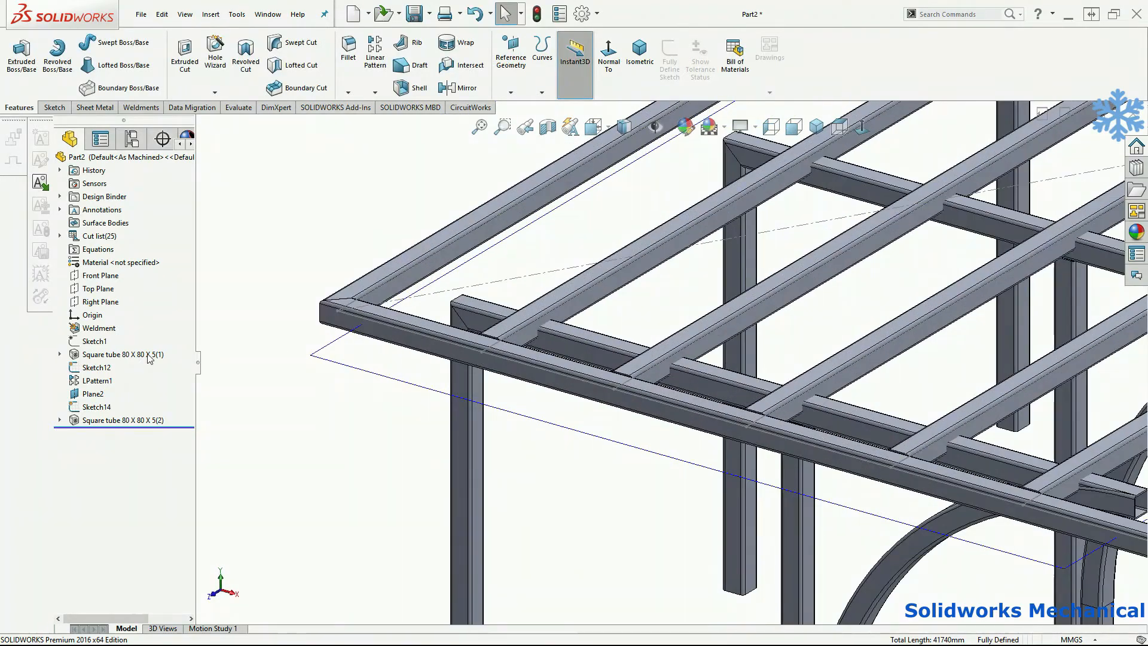
{"action": "left_click", "coordinate": [60, 420]}
{"action": "left_click", "coordinate": [111, 446]}
{"action": "left_click", "coordinate": [125, 413]}
{"action": "scroll", "coordinate": [450, 351], "scroll_direction": "down", "scroll_amount": 5}
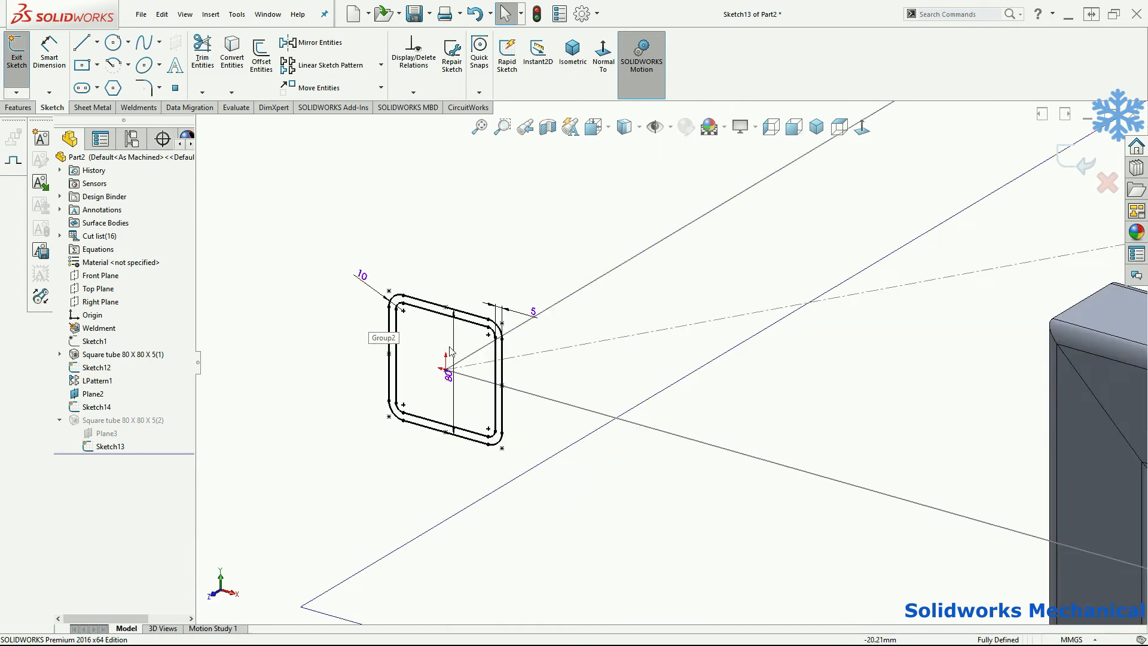
{"action": "left_click_drag", "start_coordinate": [456, 378], "coordinate": [312, 356]}
{"action": "double_click", "coordinate": [309, 352]}
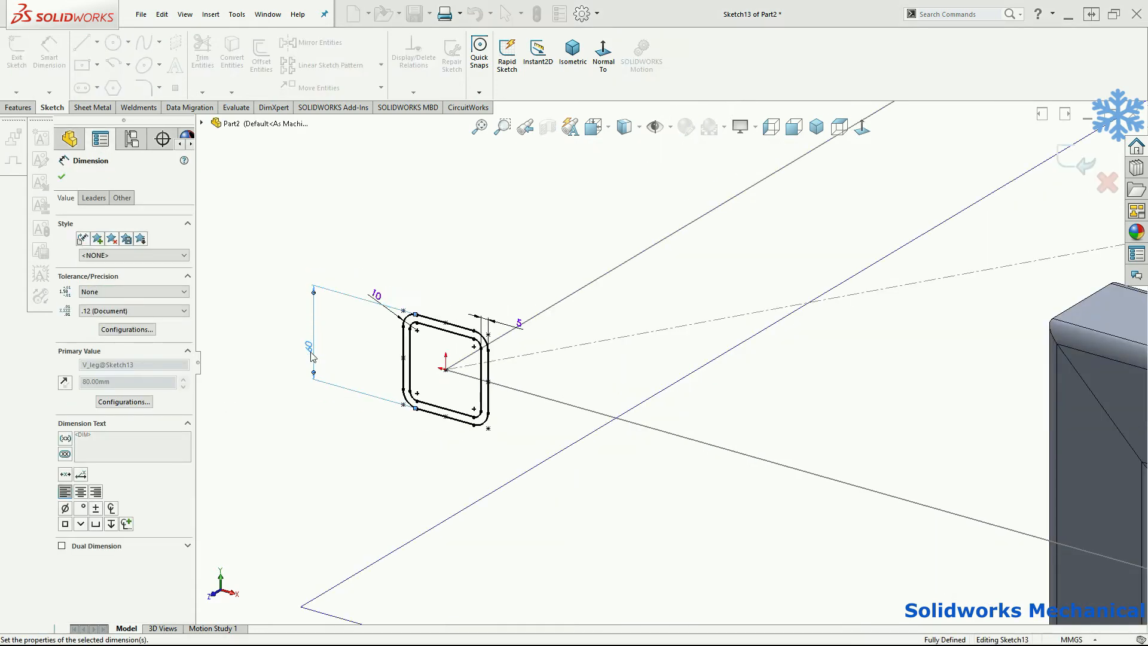
{"action": "left_click", "coordinate": [1069, 164]}
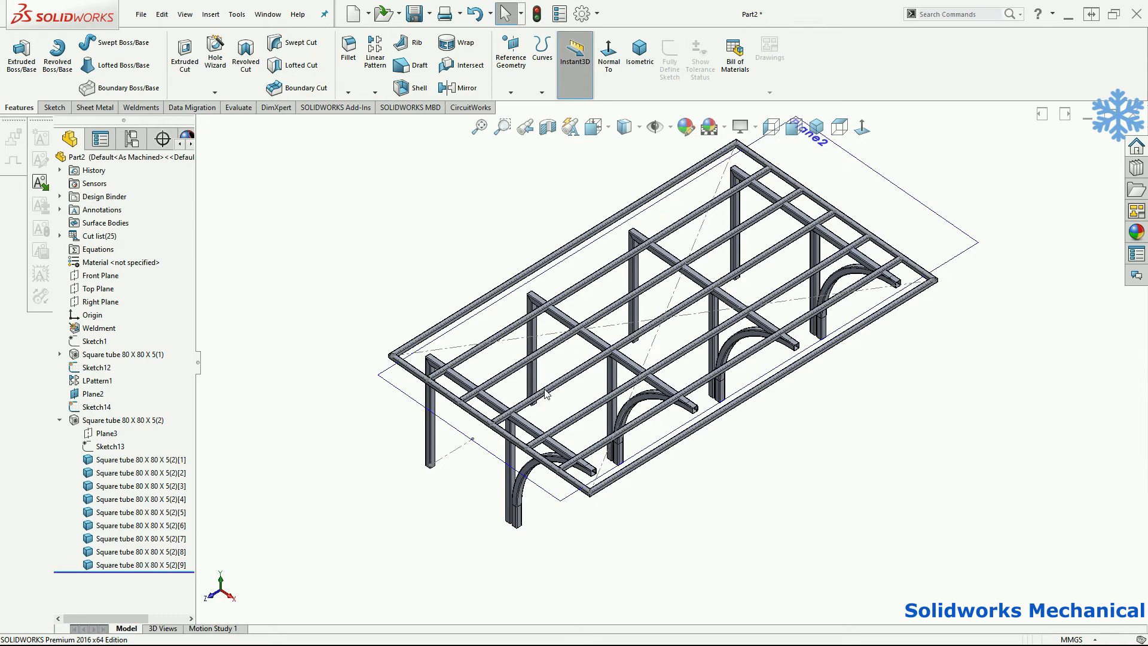
Set the roof plane's offset from the top face of the frame beam to 30 mm
{"action": "scroll", "coordinate": [546, 393], "scroll_direction": "down", "scroll_amount": 3}
{"action": "scroll", "coordinate": [715, 276], "scroll_direction": "up", "scroll_amount": 2}
{"action": "scroll", "coordinate": [785, 257], "scroll_direction": "down", "scroll_amount": 4}
{"action": "left_click", "coordinate": [787, 301]}
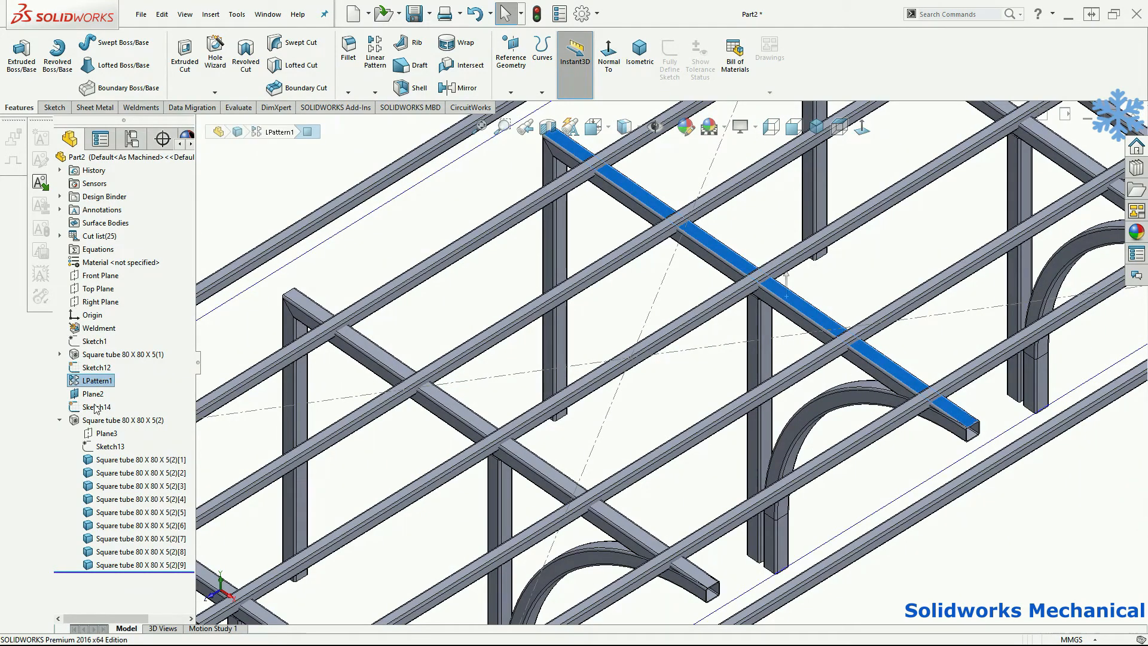
{"action": "left_click", "coordinate": [93, 394]}
{"action": "left_click", "coordinate": [102, 358]}
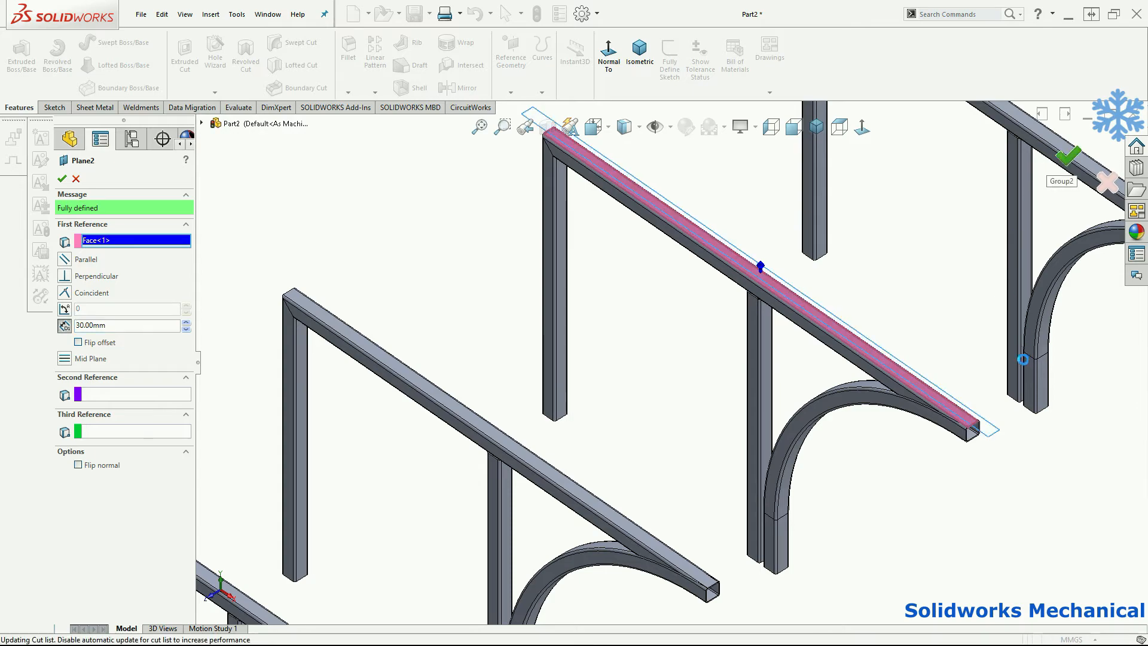
Examine from several angles how the roof grid tubes rest on the top beams of the frames
{"action": "scroll", "coordinate": [1019, 400], "scroll_direction": "up", "scroll_amount": 6}
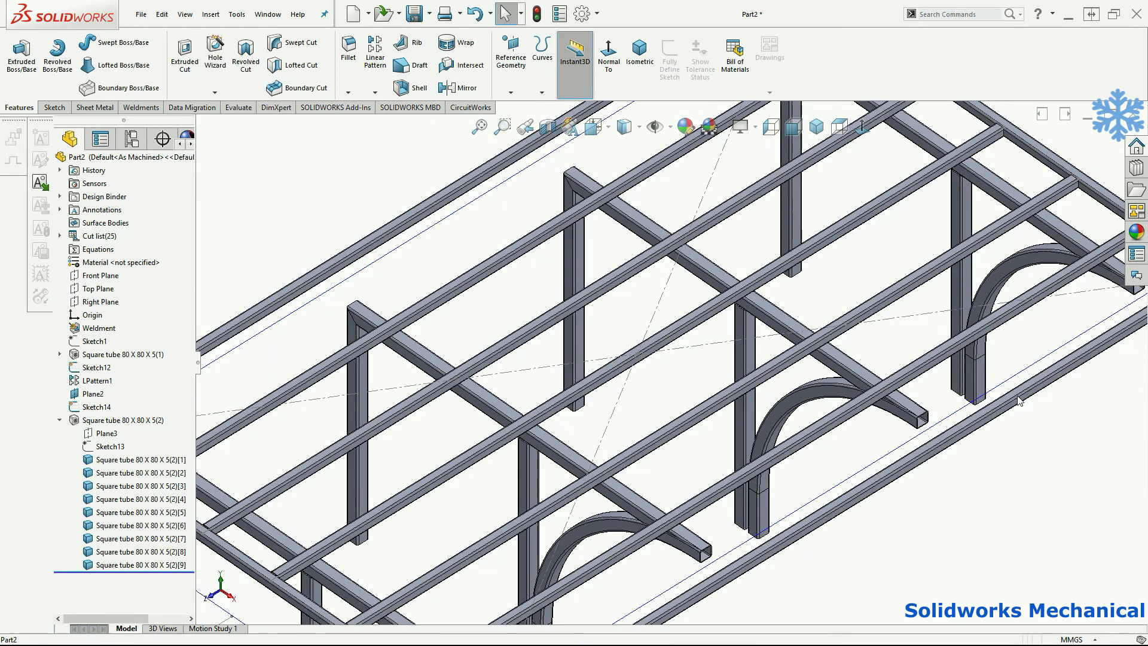
{"action": "middle_click_drag", "start_coordinate": [784, 458], "coordinate": [754, 332]}
{"action": "scroll", "coordinate": [751, 330], "scroll_direction": "down", "scroll_amount": 4}
{"action": "scroll", "coordinate": [668, 274], "scroll_direction": "down", "scroll_amount": 4}
{"action": "middle_click_drag", "start_coordinate": [789, 385], "coordinate": [803, 434]}
{"action": "scroll", "coordinate": [761, 436], "scroll_direction": "up", "scroll_amount": 6}
{"action": "mouse_move", "coordinate": [655, 312]}
{"action": "middle_mouse_down"}
{"action": "mouse_move", "coordinate": [628, 291]}
{"action": "mouse_move", "coordinate": [640, 309]}
{"action": "middle_mouse_up"}
{"action": "middle_click", "coordinate": [628, 292]}
{"action": "scroll", "coordinate": [663, 345], "scroll_direction": "down", "scroll_amount": 5}
{"action": "middle_click_drag", "start_coordinate": [663, 347], "coordinate": [659, 370]}
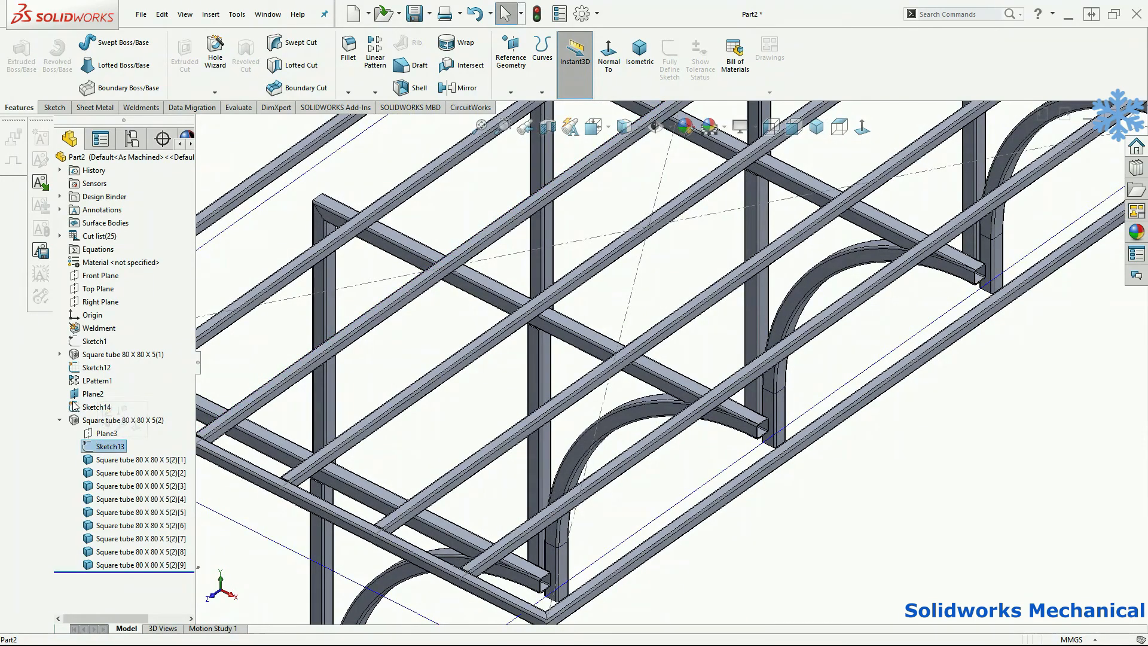
Add a horizontal line about 3090 mm long to the roof sketch, through its centre between the two long outer edges
{"action": "left_click", "coordinate": [96, 407]}
{"action": "left_click", "coordinate": [94, 375]}
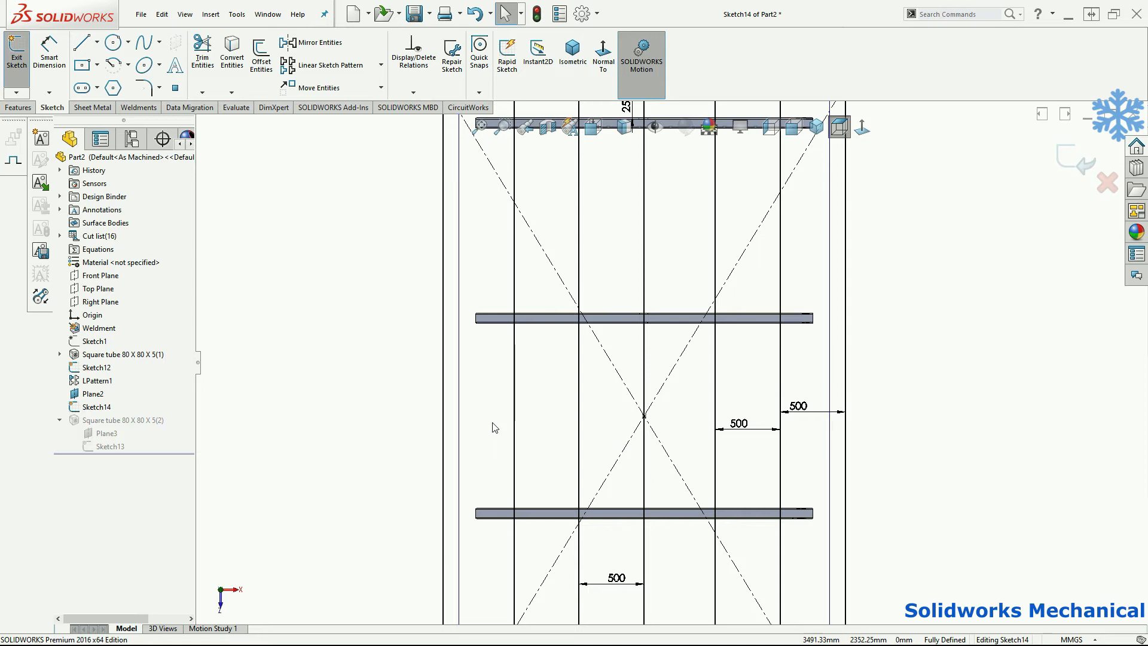
{"action": "key", "text": "l"}
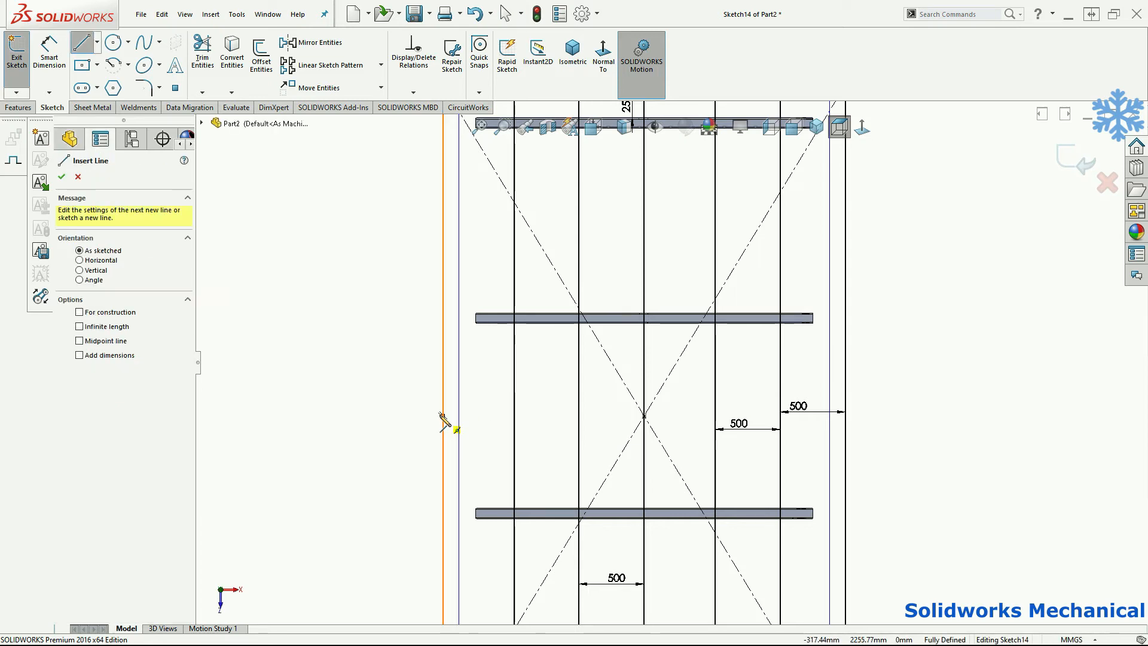
{"action": "mouse_move", "coordinate": [443, 415]}
{"action": "left_mouse_down"}
{"action": "mouse_move", "coordinate": [834, 435]}
{"action": "mouse_move", "coordinate": [845, 415]}
{"action": "left_mouse_up"}
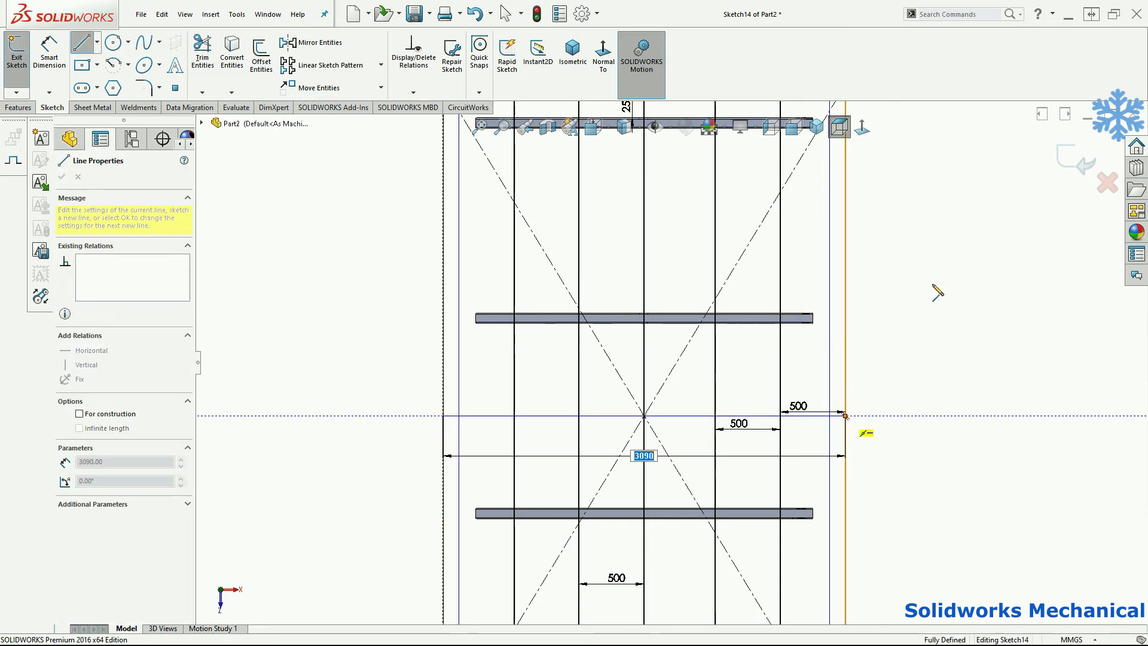
{"action": "left_click", "coordinate": [1076, 159]}
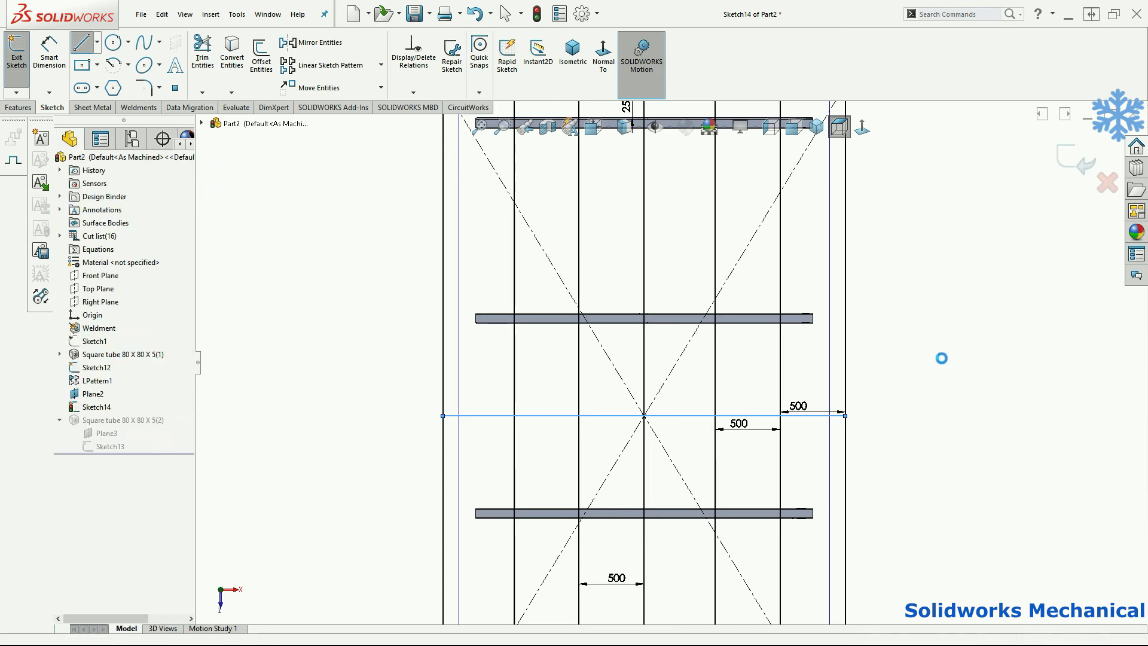
Edit the roof structural member and add the middle cross line as a new third group
{"action": "left_click", "coordinate": [103, 420]}
{"action": "left_click", "coordinate": [95, 406]}
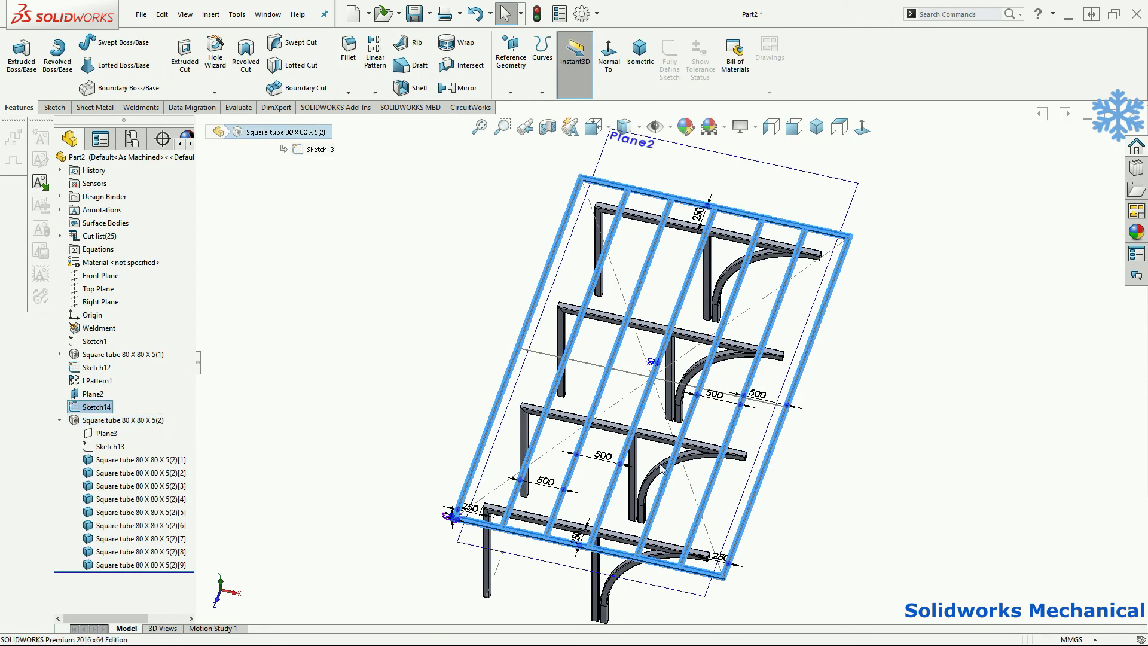
{"action": "middle_click_drag", "start_coordinate": [649, 446], "coordinate": [621, 426]}
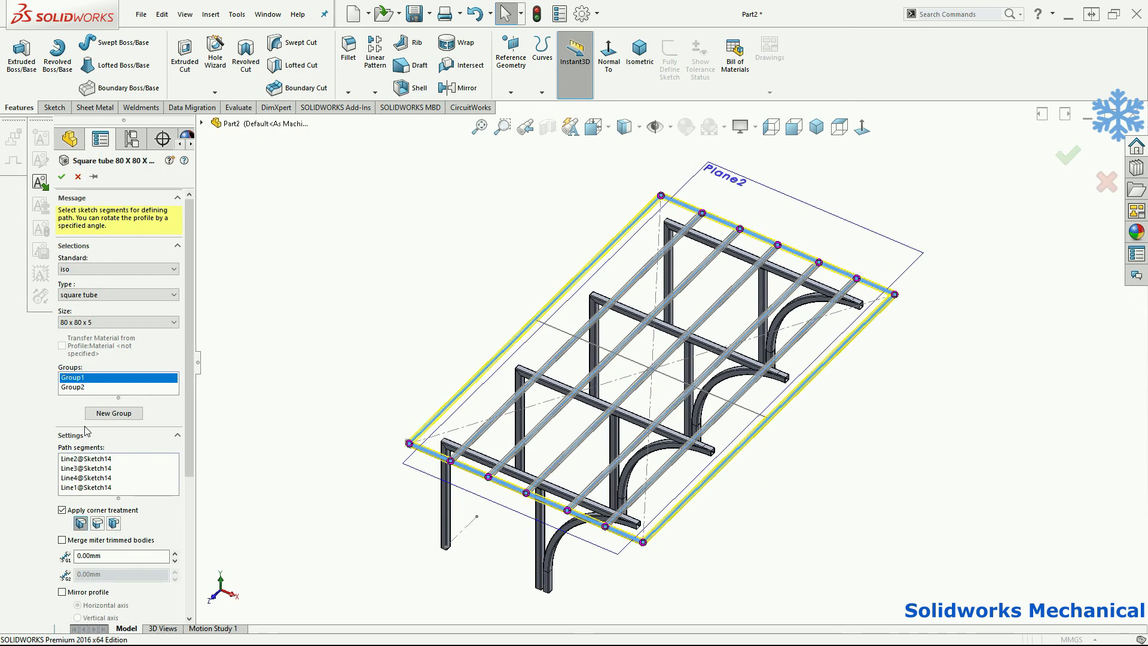
{"action": "left_click", "coordinate": [113, 414]}
{"action": "left_click", "coordinate": [564, 332]}
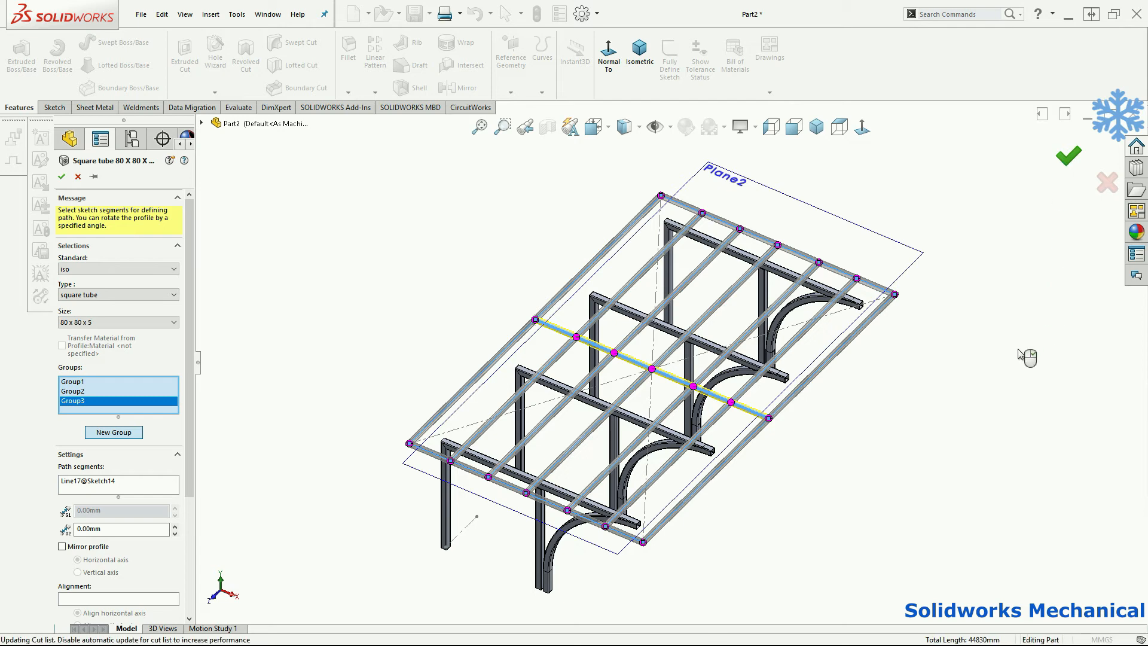
Change the linear pattern of the support frames to a spacing of 2000 mm
{"action": "middle_click_drag", "start_coordinate": [900, 441], "coordinate": [856, 348]}
{"action": "scroll", "coordinate": [559, 426], "scroll_direction": "down", "scroll_amount": 4}
{"action": "middle_click_drag", "start_coordinate": [528, 431], "coordinate": [528, 482]}
{"action": "scroll", "coordinate": [757, 431], "scroll_direction": "up", "scroll_amount": 5}
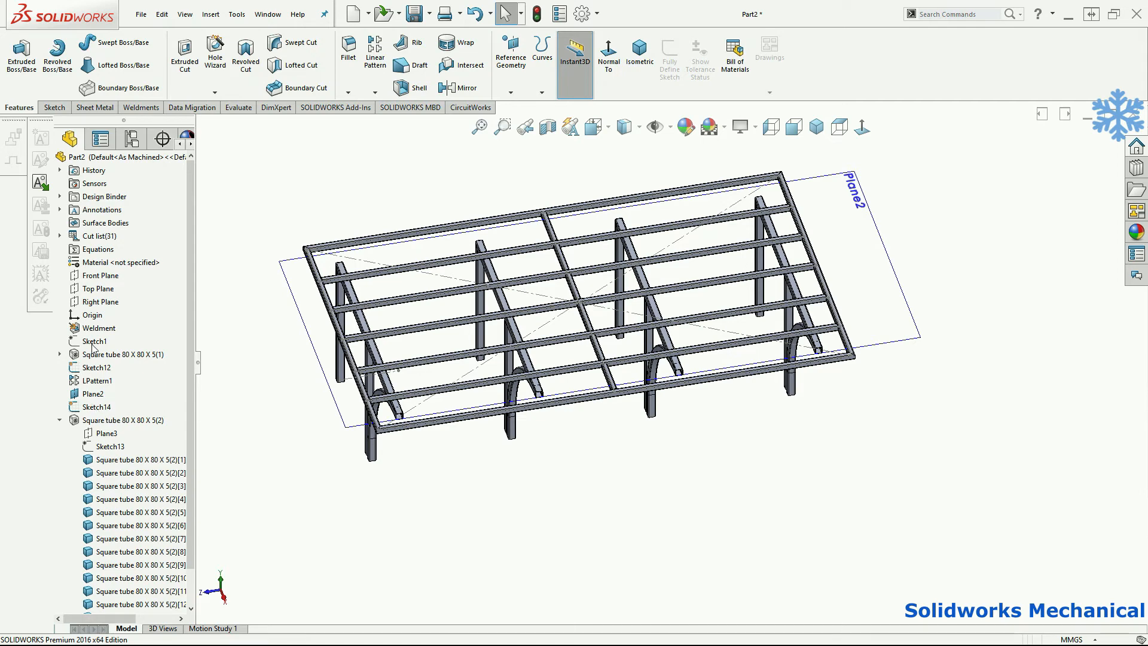
{"action": "left_click", "coordinate": [96, 383]}
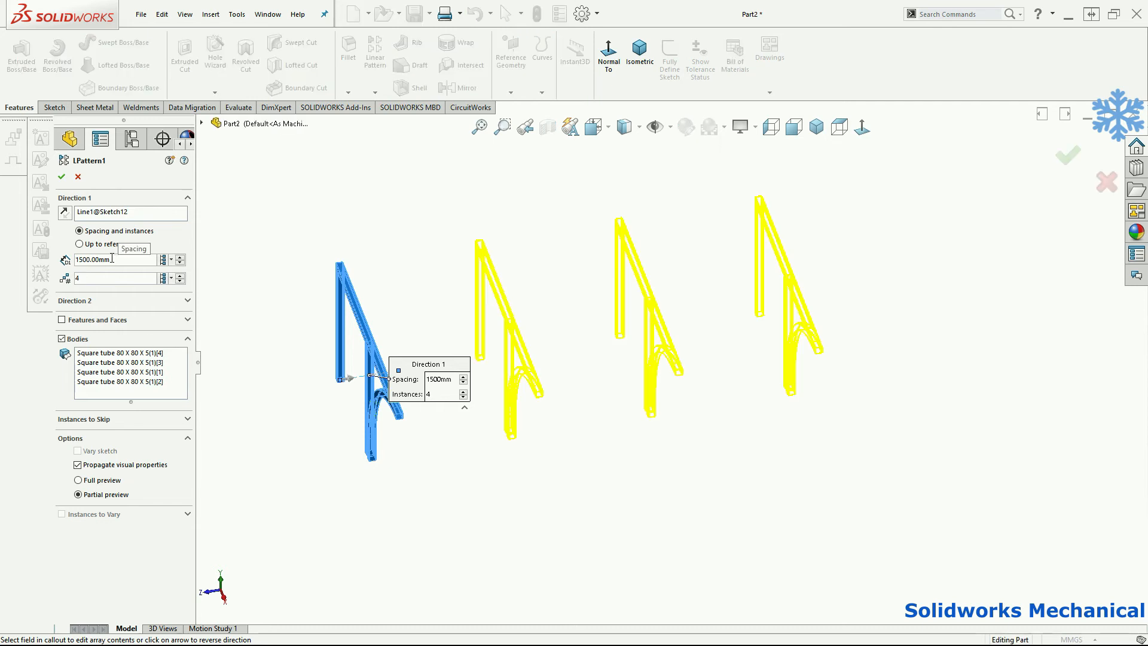
{"action": "type", "text": "20"}
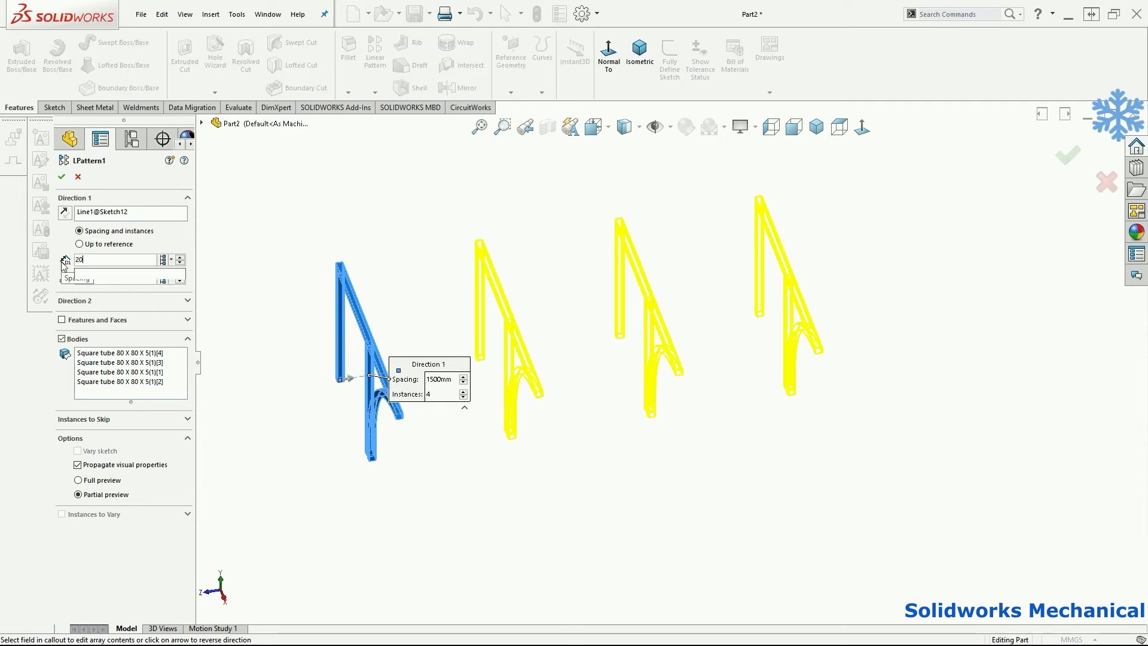
{"action": "type", "text": "00"}
{"action": "key", "text": "Return"}
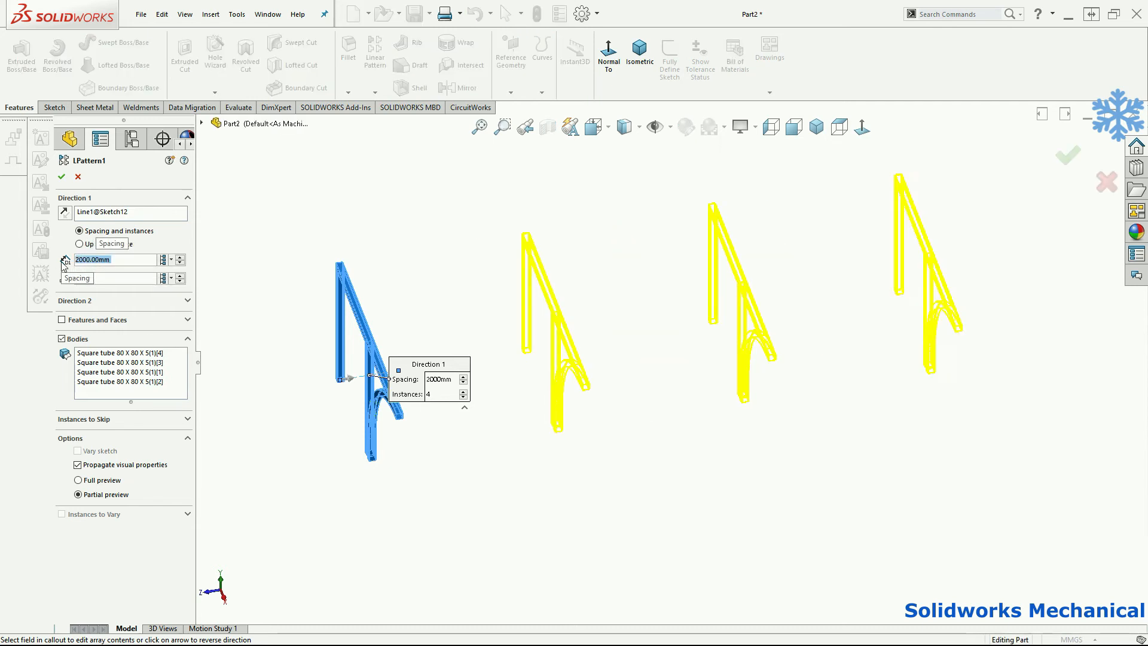
{"action": "left_click", "coordinate": [1068, 155]}
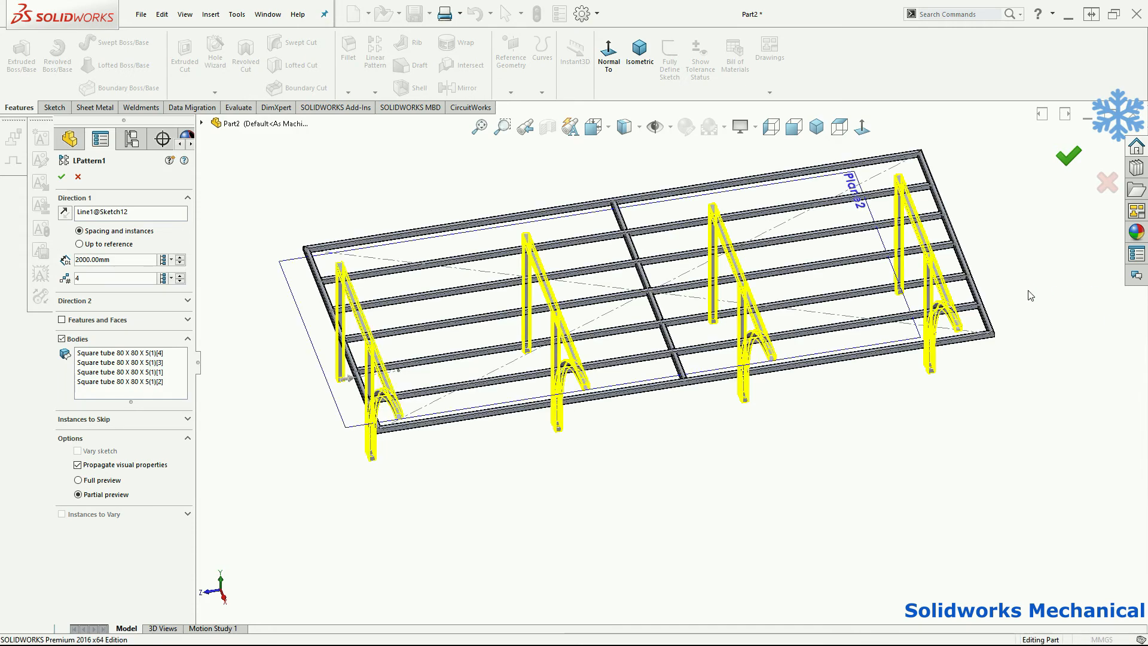
Start an extruded boss with a sketch on the top face of the roof frame's long outer tube
{"action": "middle_click_drag", "start_coordinate": [1026, 300], "coordinate": [974, 326]}
{"action": "middle_click_drag", "start_coordinate": [772, 254], "coordinate": [913, 318]}
{"action": "scroll", "coordinate": [913, 318], "scroll_direction": "down", "scroll_amount": 5}
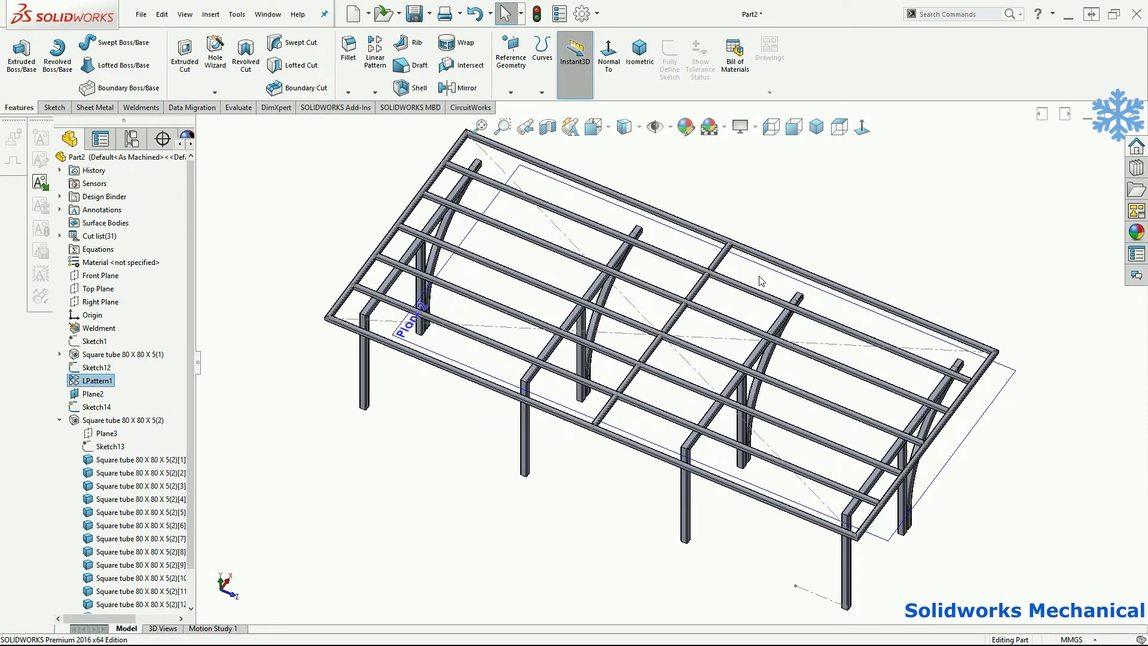
{"action": "left_click", "coordinate": [22, 52]}
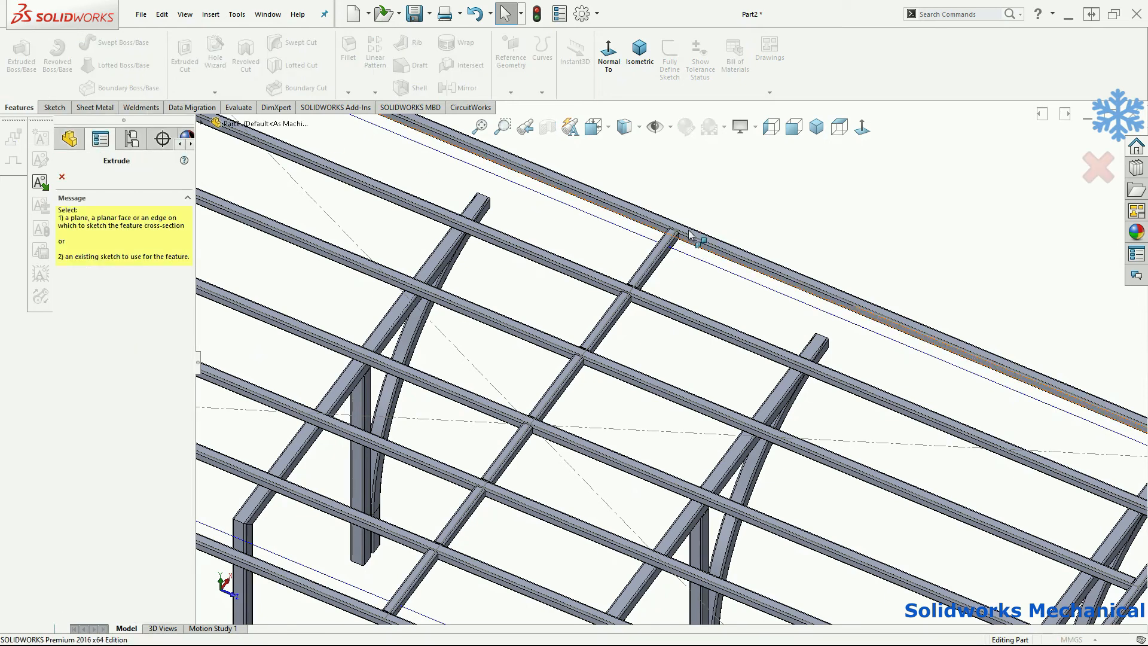
{"action": "scroll", "coordinate": [689, 233], "scroll_direction": "down", "scroll_amount": 2}
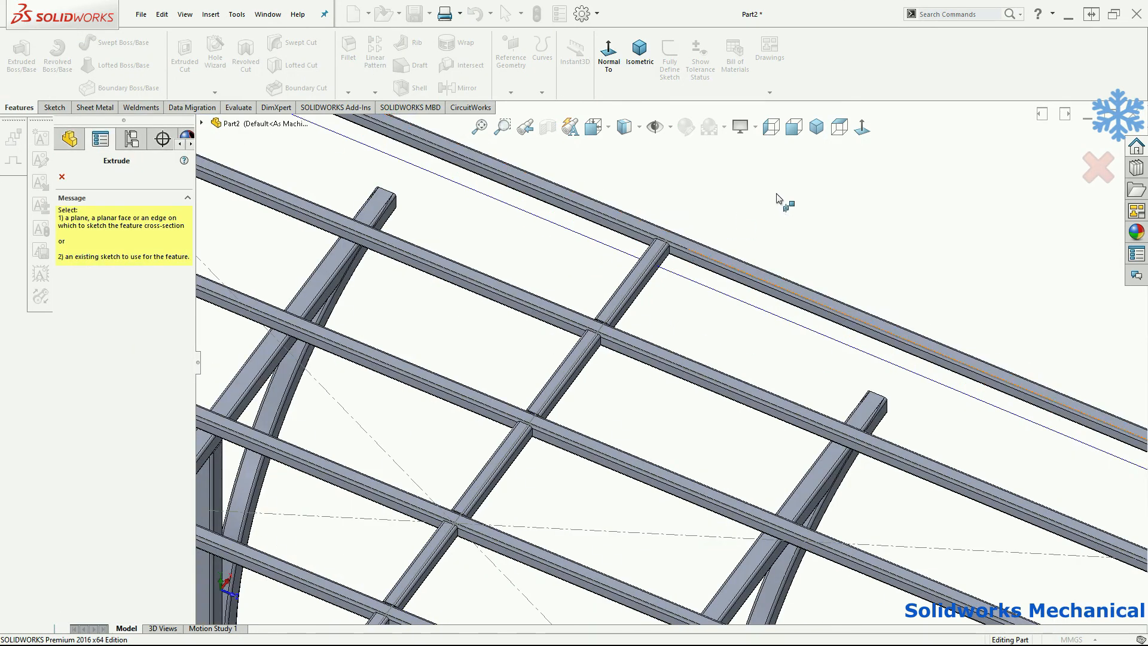
{"action": "left_click", "coordinate": [816, 217]}
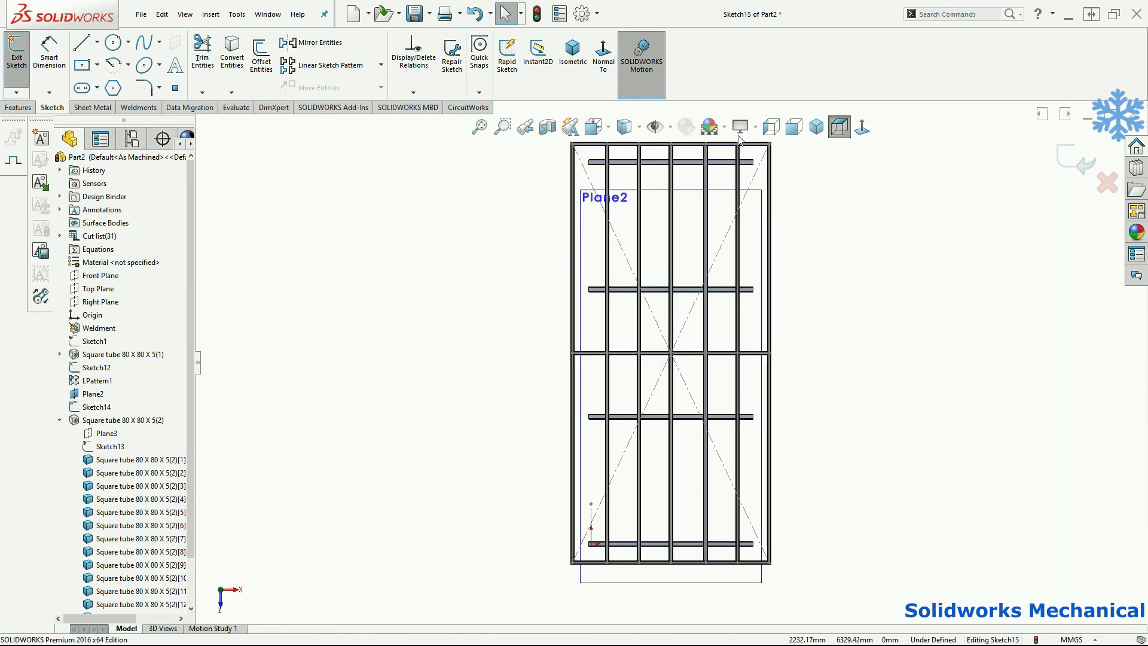
Convert the outer edges of the roof frame's upper short tube and adjoining right-hand long tube into the extrusion sketch
{"action": "scroll", "coordinate": [748, 150], "scroll_direction": "down", "scroll_amount": 5}
{"action": "left_click", "coordinate": [762, 288]}
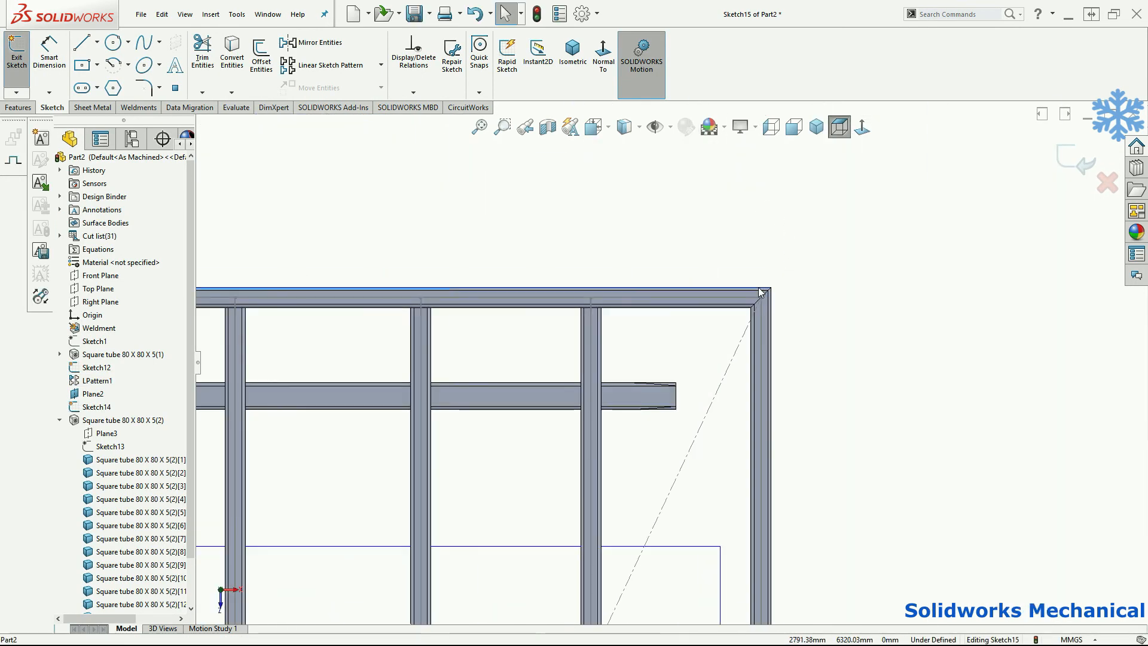
{"action": "scroll", "coordinate": [772, 303], "scroll_direction": "down", "scroll_amount": 3}
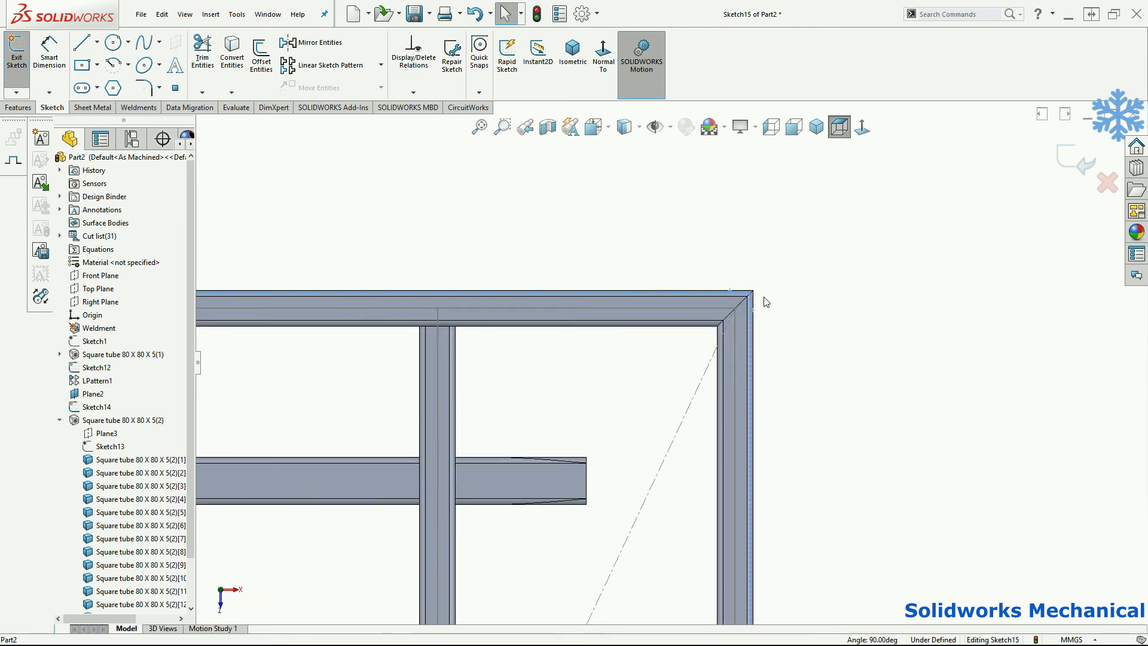
{"action": "left_click", "coordinate": [757, 306]}
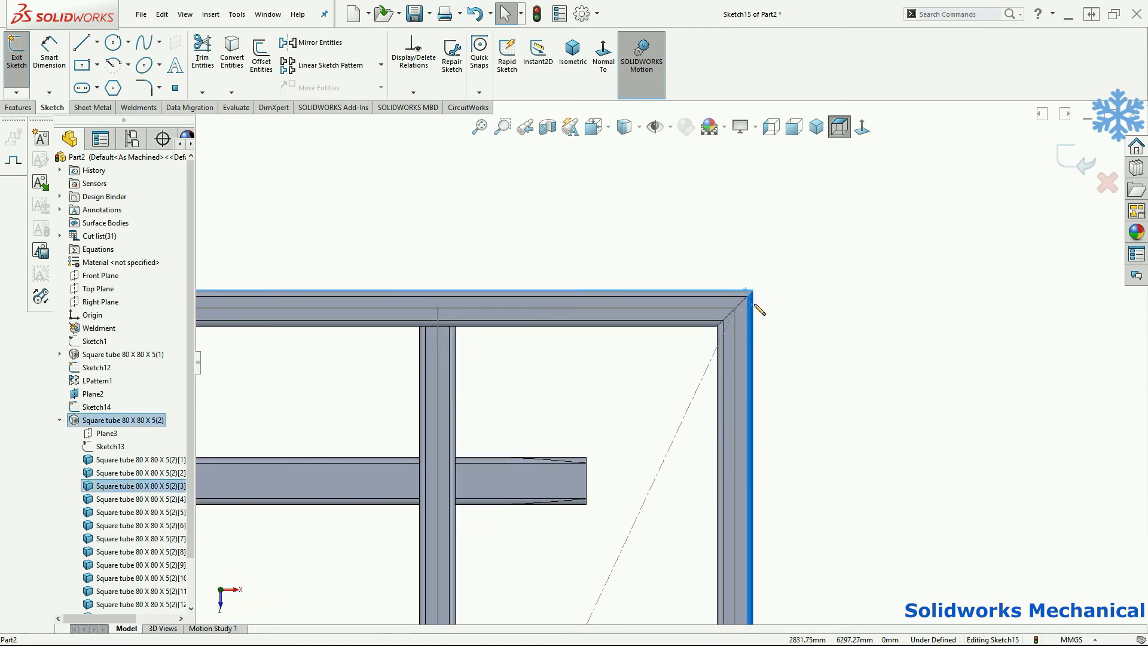
{"action": "left_click", "coordinate": [758, 292], "text": "ctrl"}
{"action": "scroll", "coordinate": [758, 292], "scroll_direction": "down", "scroll_amount": 4}
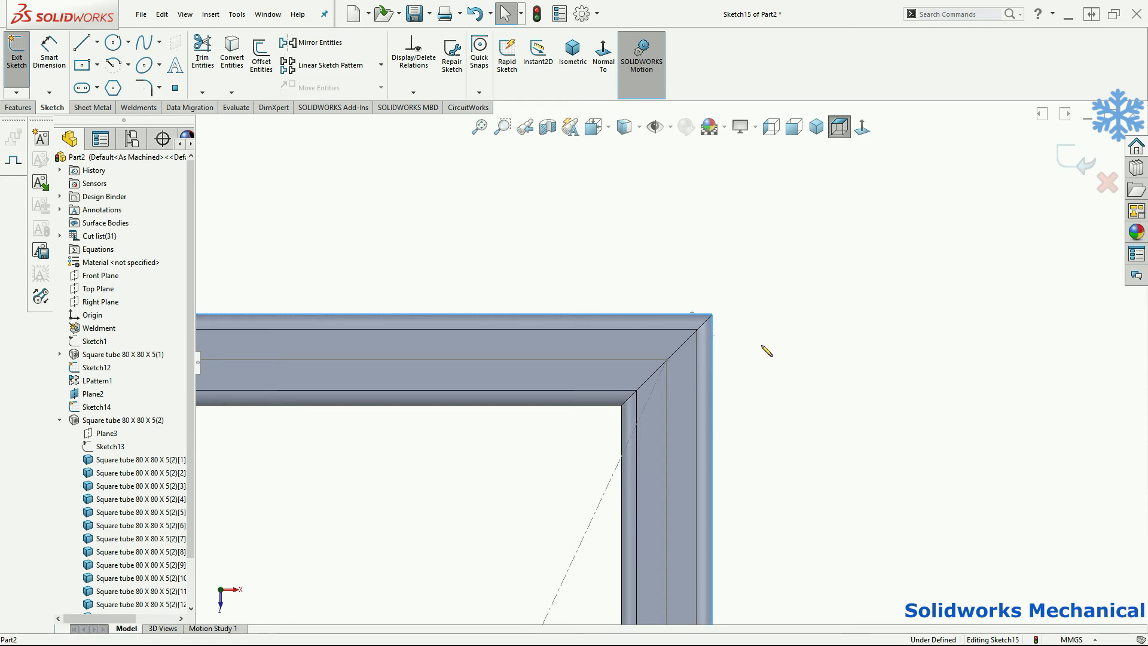
{"action": "scroll", "coordinate": [718, 341], "scroll_direction": "up", "scroll_amount": 6}
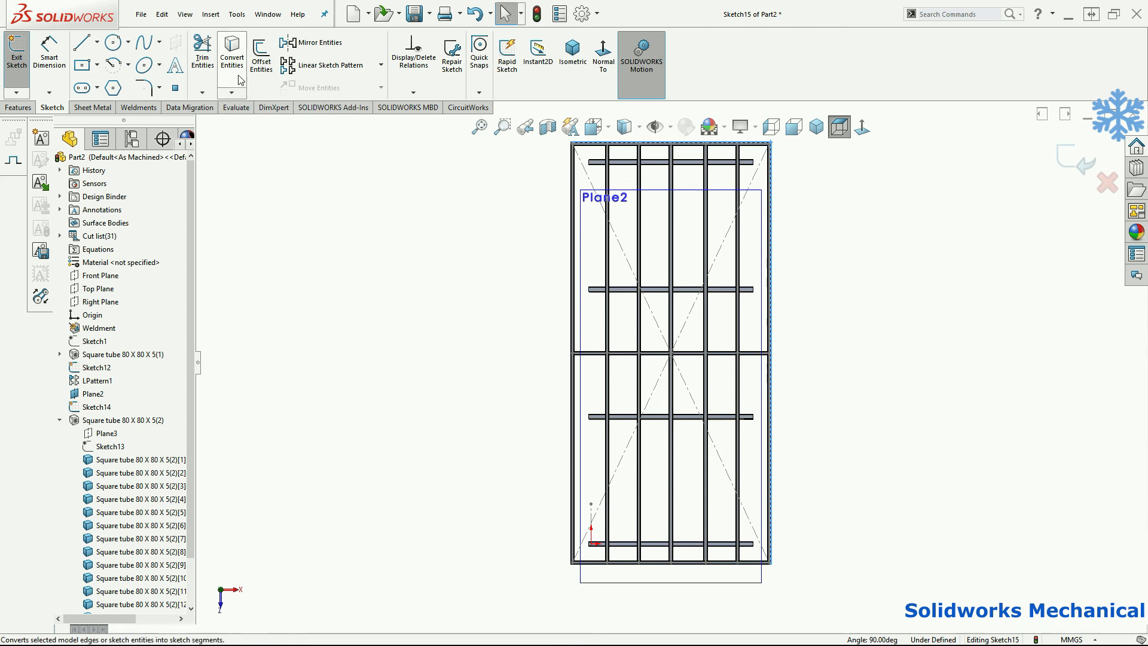
Convert the roof frame's remaining long and short outer edges to close the sketch outline
{"action": "scroll", "coordinate": [611, 224], "scroll_direction": "down", "scroll_amount": 5}
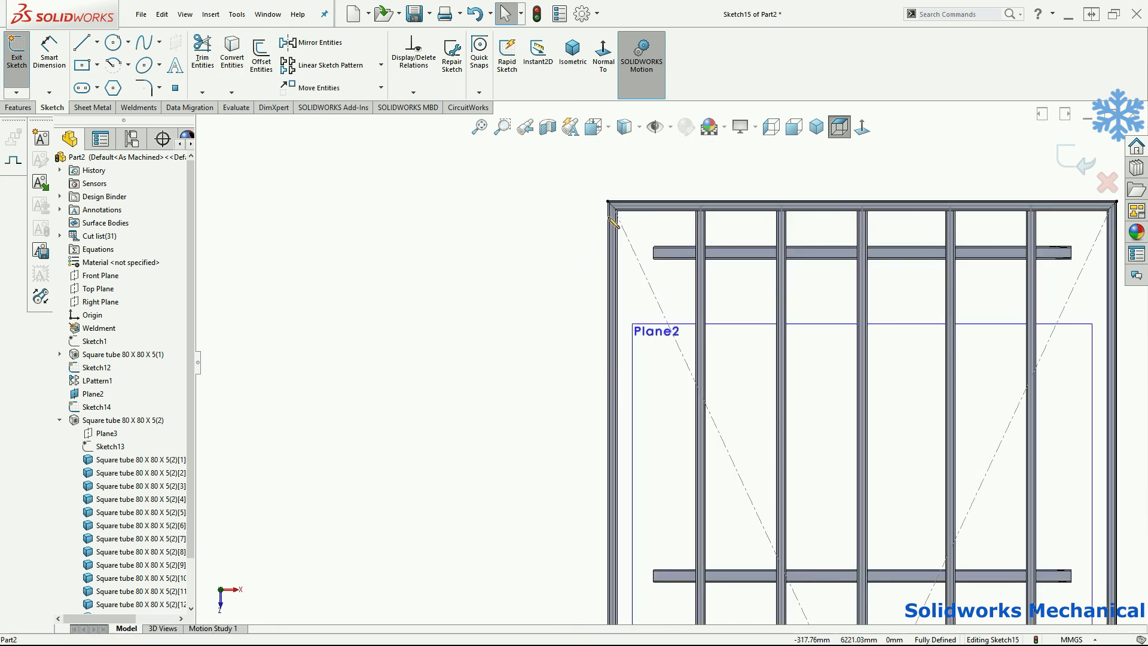
{"action": "scroll", "coordinate": [614, 223], "scroll_direction": "down", "scroll_amount": 3}
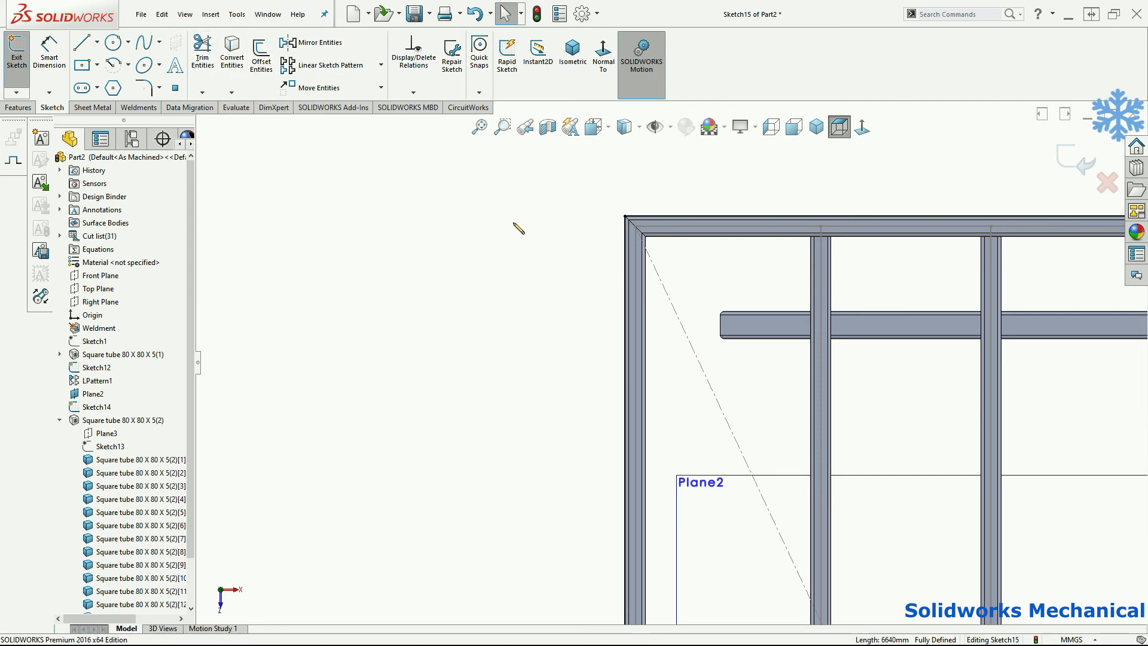
{"action": "scroll", "coordinate": [552, 281], "scroll_direction": "up", "scroll_amount": 5}
{"action": "scroll", "coordinate": [625, 490], "scroll_direction": "down", "scroll_amount": 6}
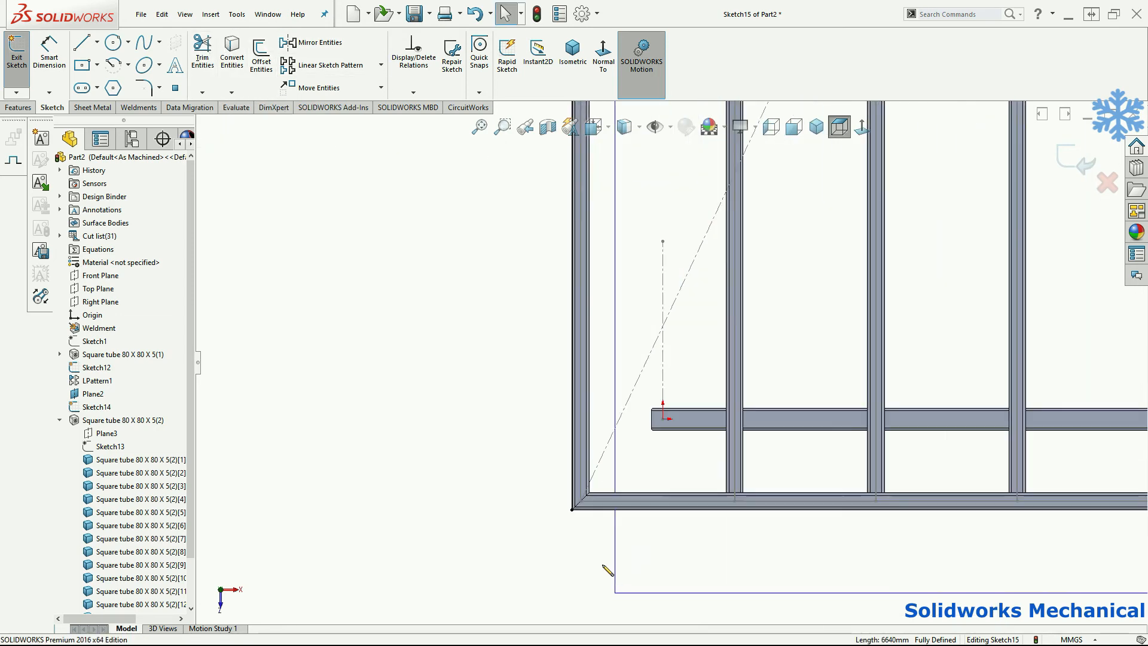
{"action": "scroll", "coordinate": [634, 484], "scroll_direction": "down", "scroll_amount": 4}
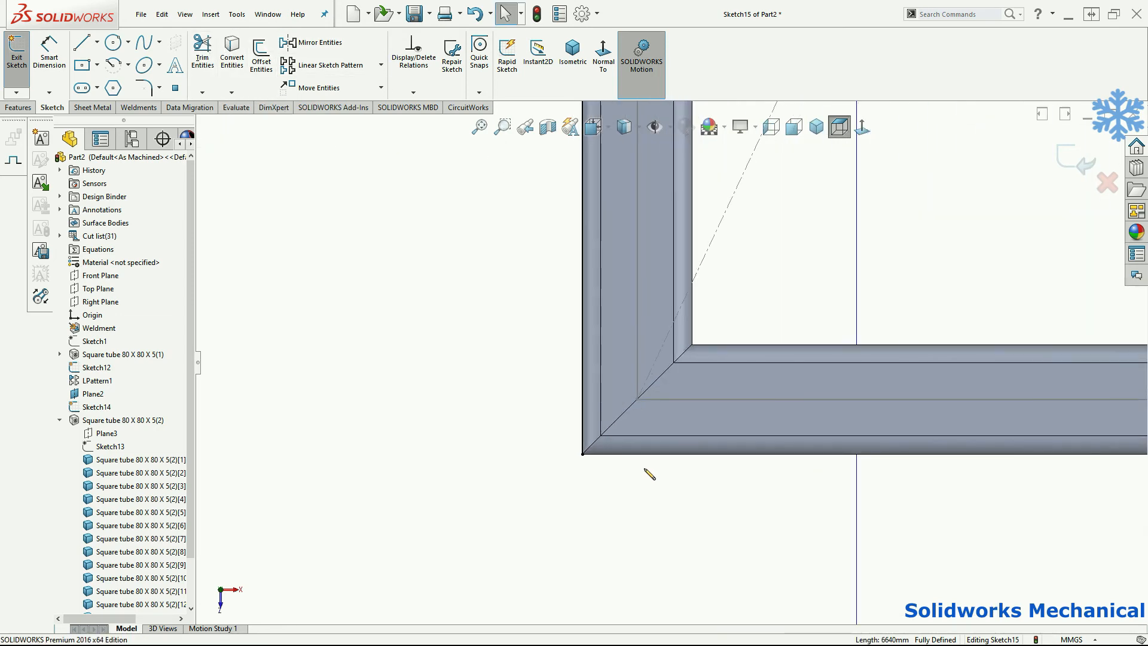
{"action": "left_click", "coordinate": [619, 453]}
{"action": "left_click", "coordinate": [619, 455]}
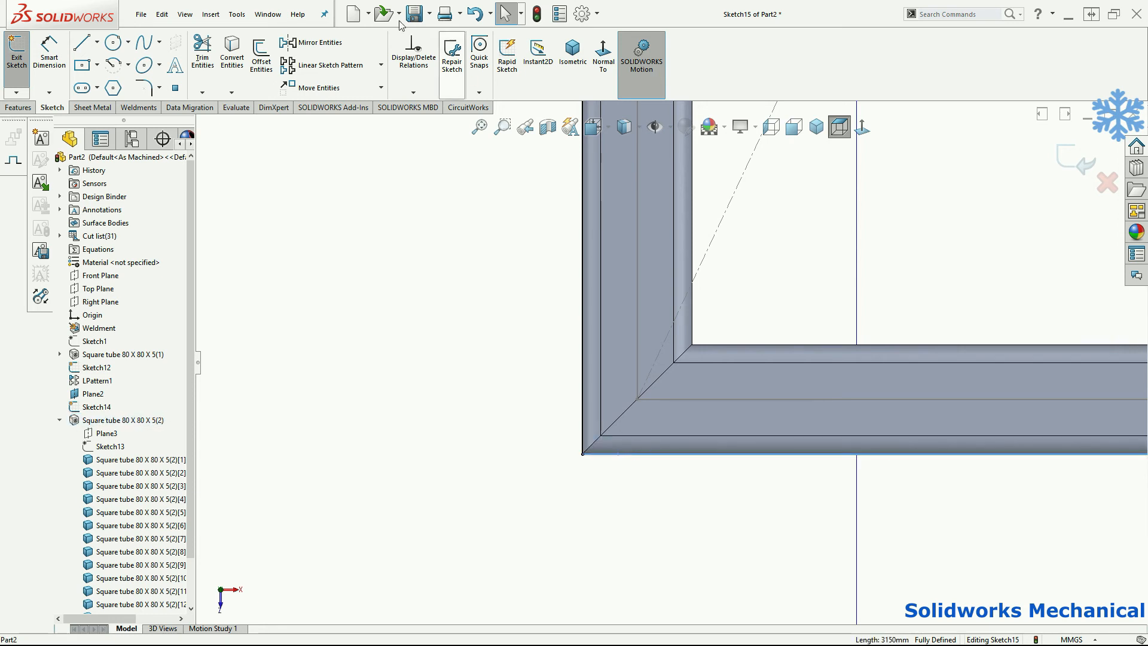
{"action": "left_click", "coordinate": [233, 61]}
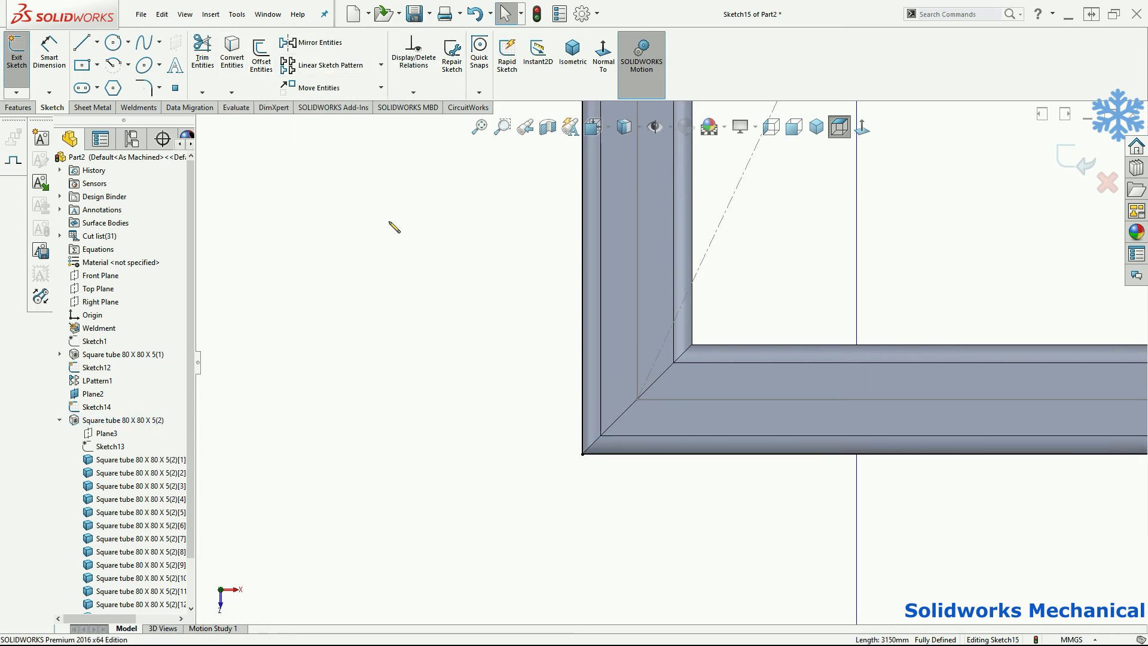
Extrude the roof outline 10 mm blind from the sketch plane with the result merged
{"action": "scroll", "coordinate": [388, 224], "scroll_direction": "up", "scroll_amount": 5}
{"action": "left_click", "coordinate": [18, 107]}
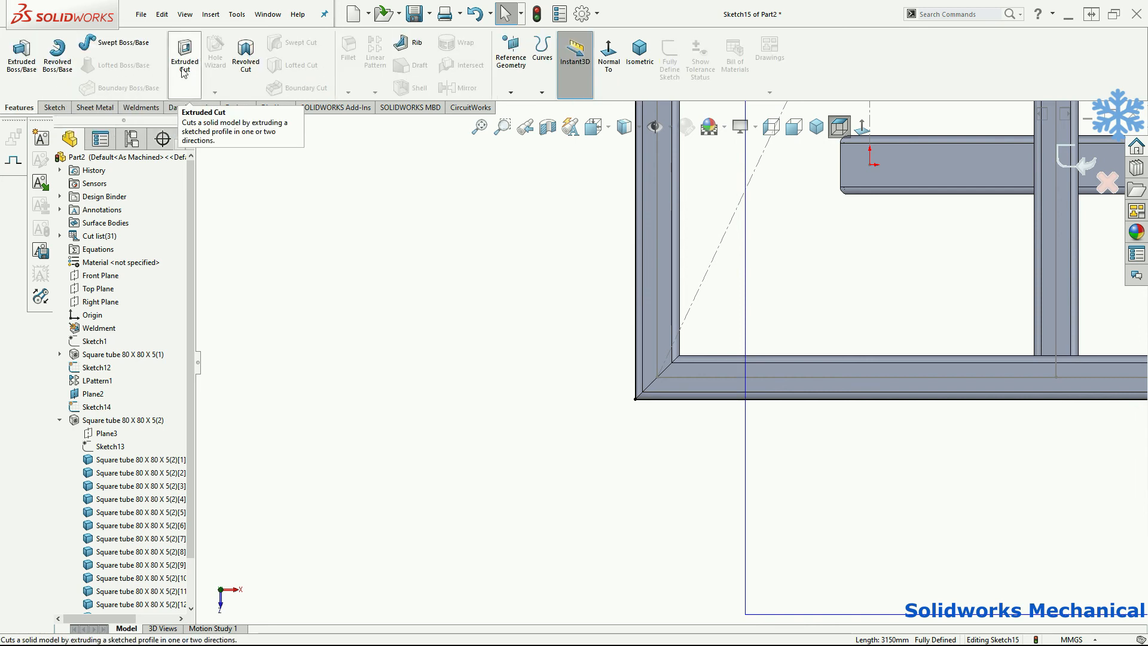
{"action": "left_click", "coordinate": [22, 54]}
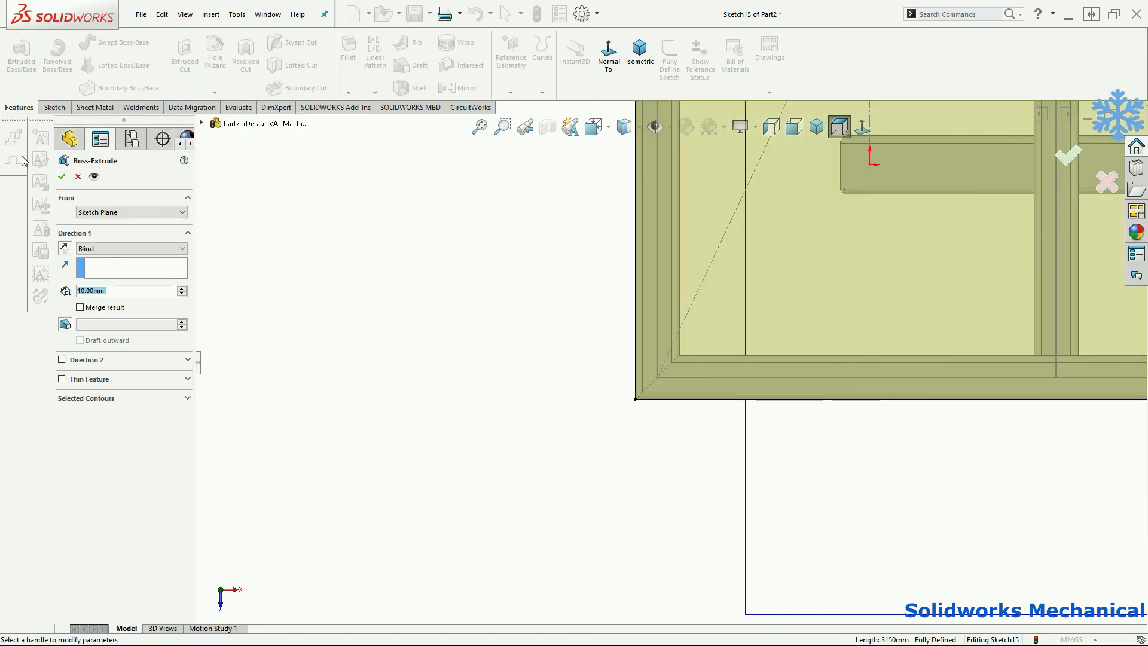
{"action": "left_click", "coordinate": [62, 177]}
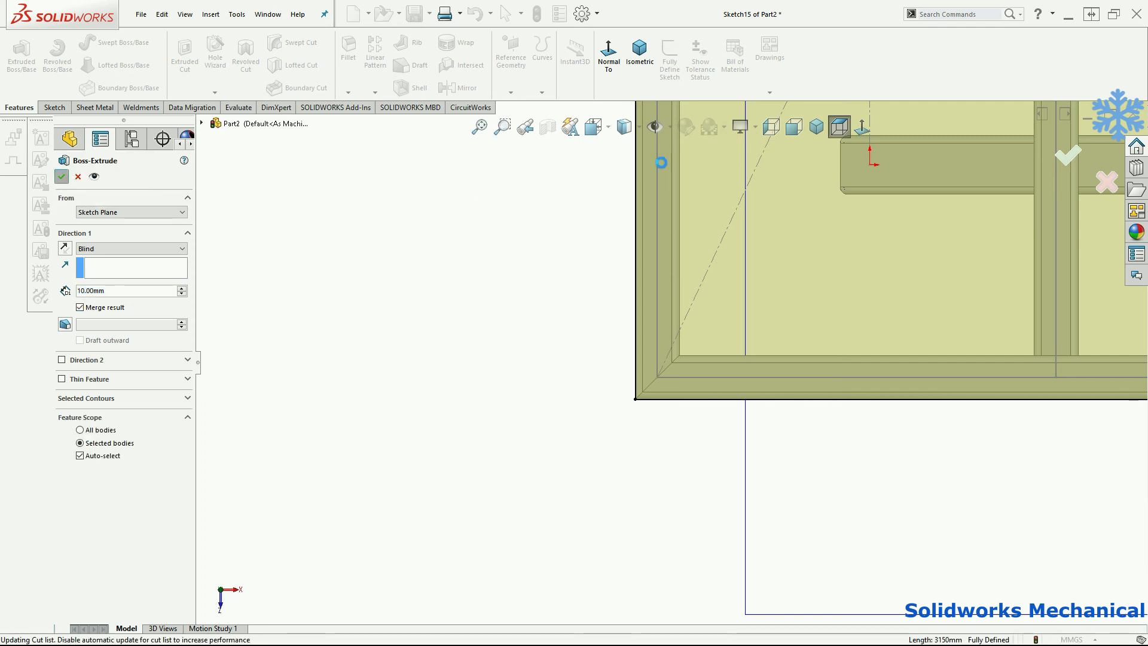
Turn on the realistic display with a floor shadow for the canopy model
{"action": "left_click", "coordinate": [746, 131]}
{"action": "left_click", "coordinate": [766, 148]}
{"action": "mouse_move", "coordinate": [867, 254]}
{"action": "middle_mouse_down"}
{"action": "mouse_move", "coordinate": [866, 226]}
{"action": "mouse_move", "coordinate": [849, 317]}
{"action": "mouse_move", "coordinate": [764, 359]}
{"action": "mouse_move", "coordinate": [745, 333]}
{"action": "middle_mouse_up"}
{"action": "scroll", "coordinate": [688, 305], "scroll_direction": "down", "scroll_amount": 6}
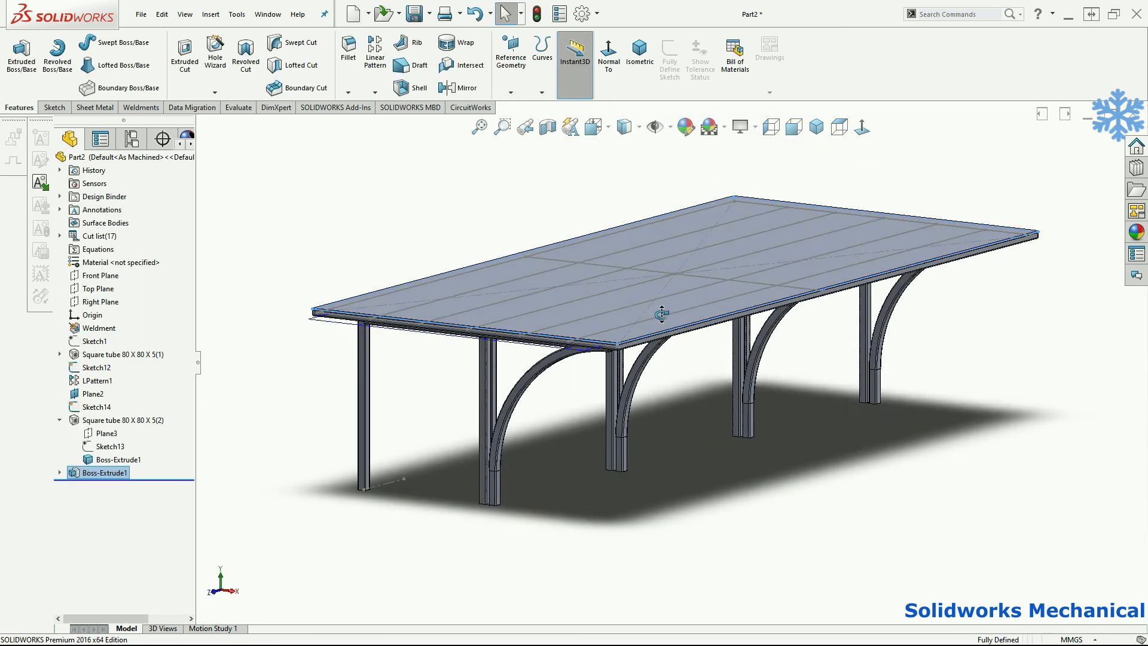
Examine the canopy from several angles, including the roof plate, the curved supports and the column bases
{"action": "left_click", "coordinate": [674, 272]}
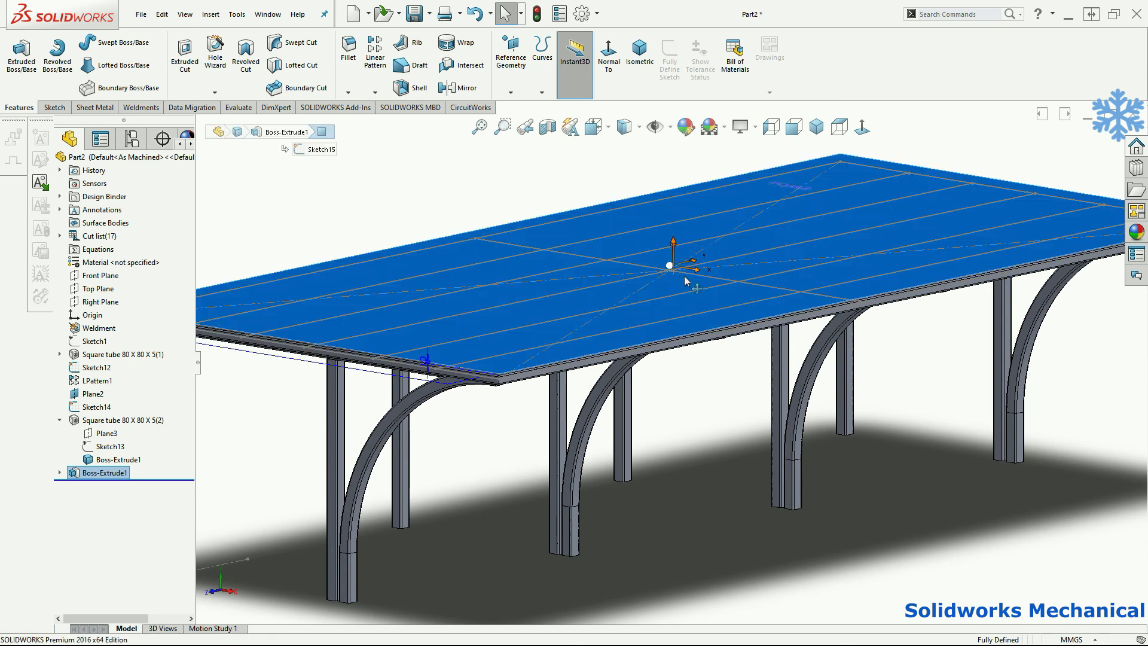
{"action": "key", "text": "Escape"}
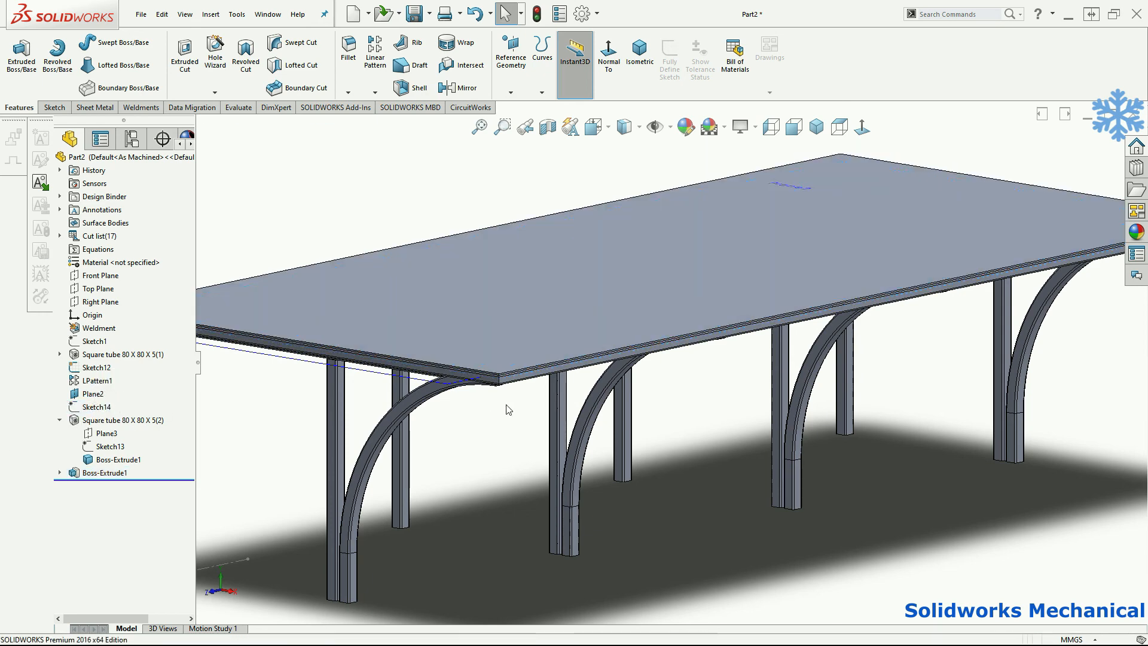
{"action": "scroll", "coordinate": [508, 411], "scroll_direction": "up", "scroll_amount": 2}
{"action": "middle_click_drag", "start_coordinate": [574, 388], "coordinate": [748, 404]}
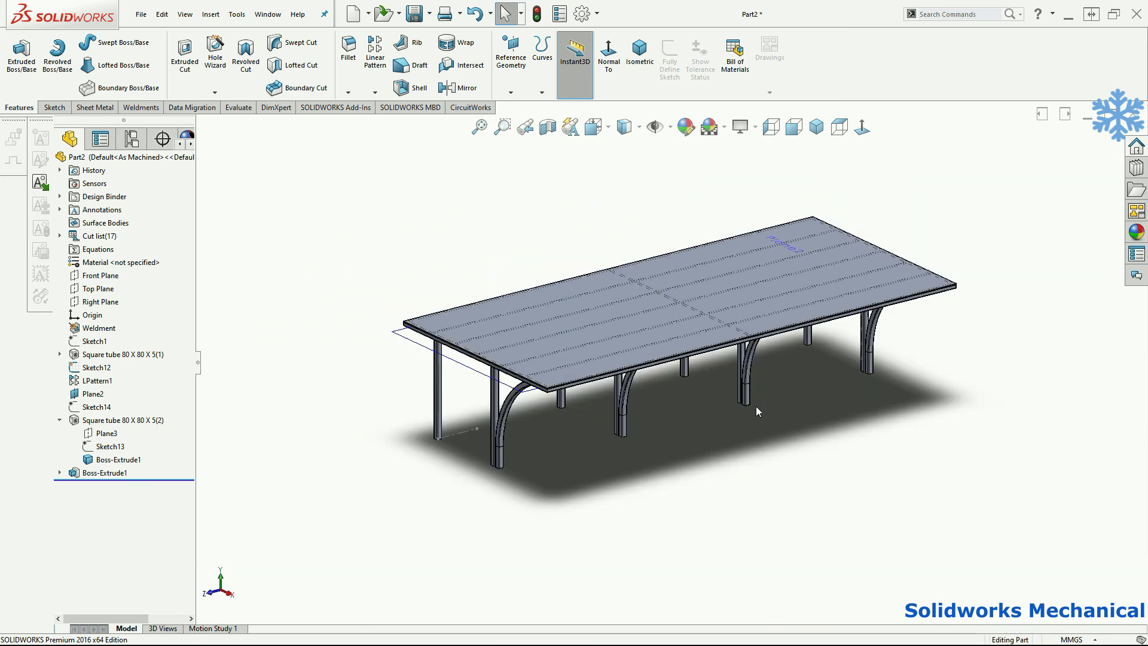
{"action": "left_click", "coordinate": [817, 129]}
{"action": "key", "text": "f"}
{"action": "middle_click_drag", "start_coordinate": [897, 458], "coordinate": [917, 343]}
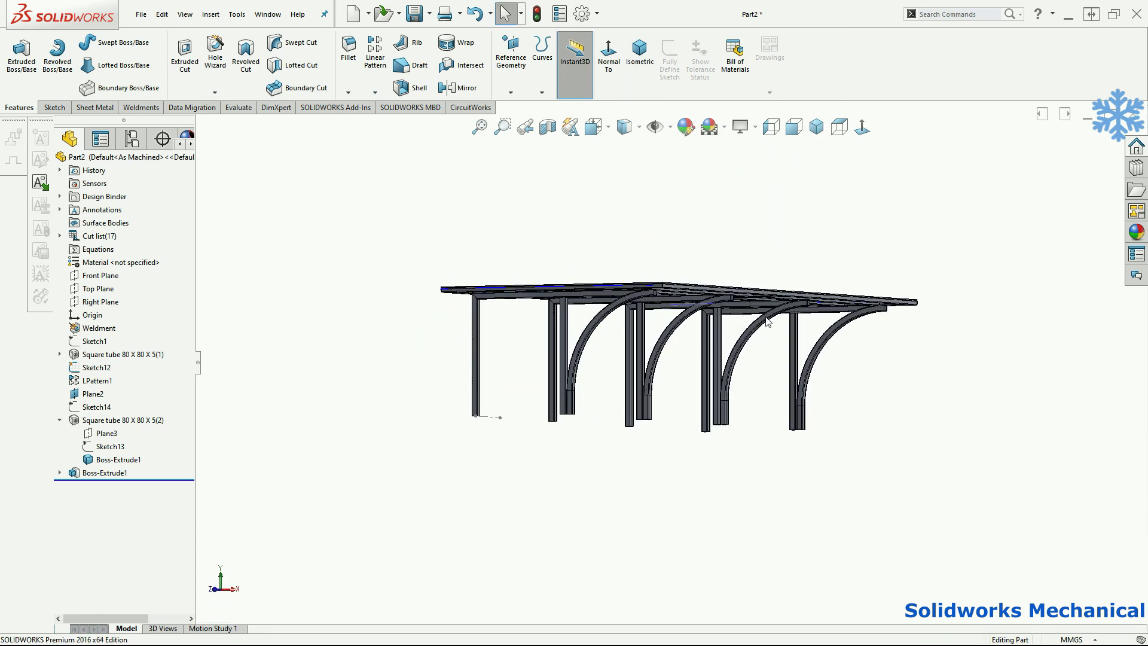
{"action": "scroll", "coordinate": [766, 318], "scroll_direction": "down", "scroll_amount": 3}
{"action": "middle_click_drag", "start_coordinate": [755, 345], "coordinate": [590, 424]}
{"action": "scroll", "coordinate": [588, 421], "scroll_direction": "up", "scroll_amount": 3}
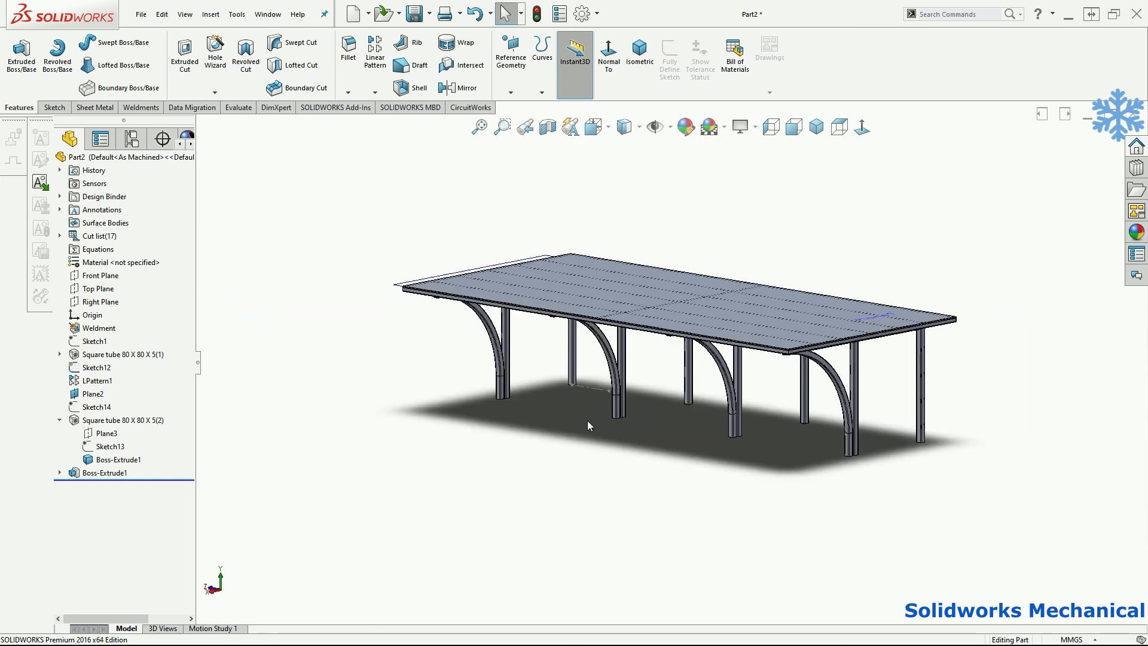
{"action": "scroll", "coordinate": [587, 428], "scroll_direction": "down", "scroll_amount": 6}
{"action": "scroll", "coordinate": [753, 329], "scroll_direction": "down", "scroll_amount": 2}
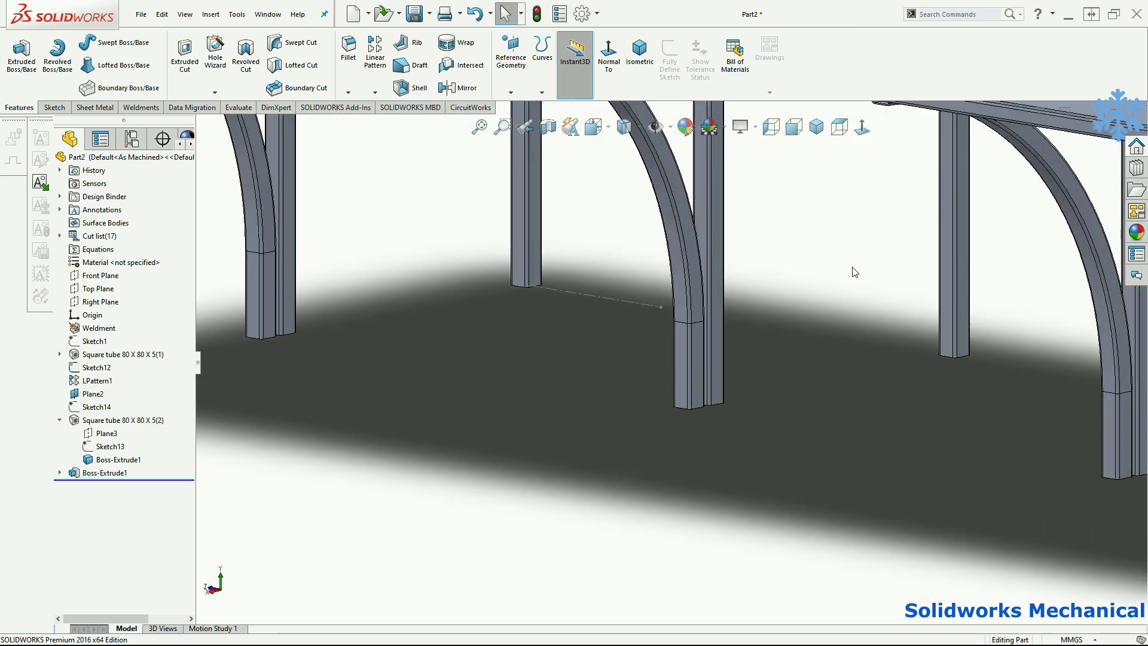
{"action": "scroll", "coordinate": [809, 289], "scroll_direction": "up", "scroll_amount": 5}
{"action": "scroll", "coordinate": [763, 456], "scroll_direction": "down", "scroll_amount": 4}
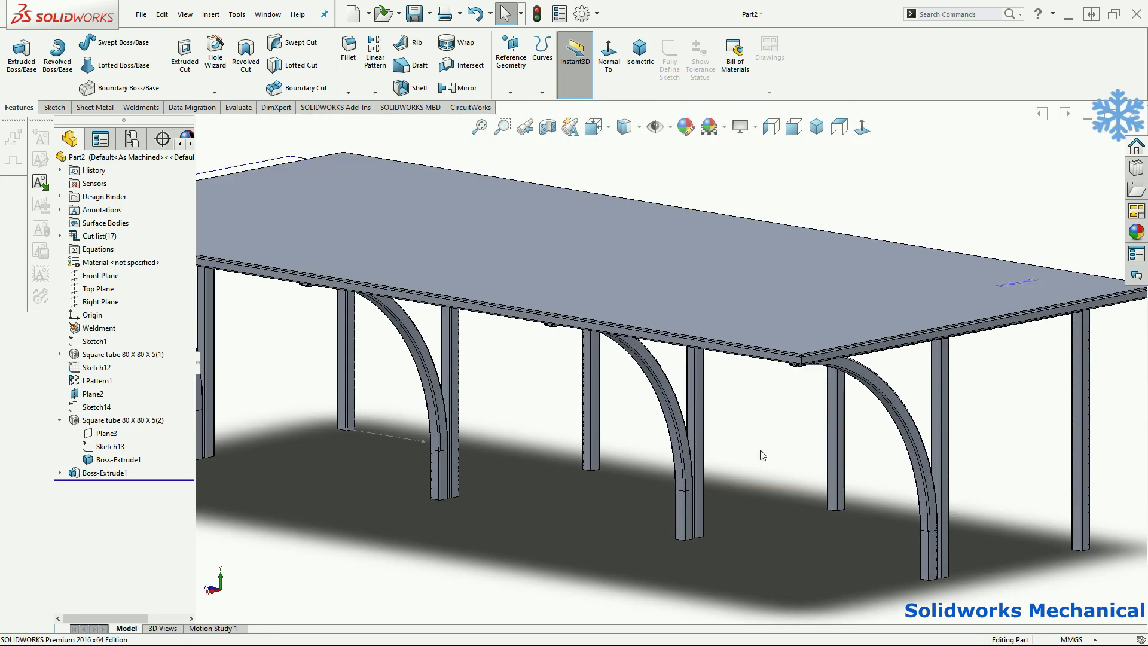